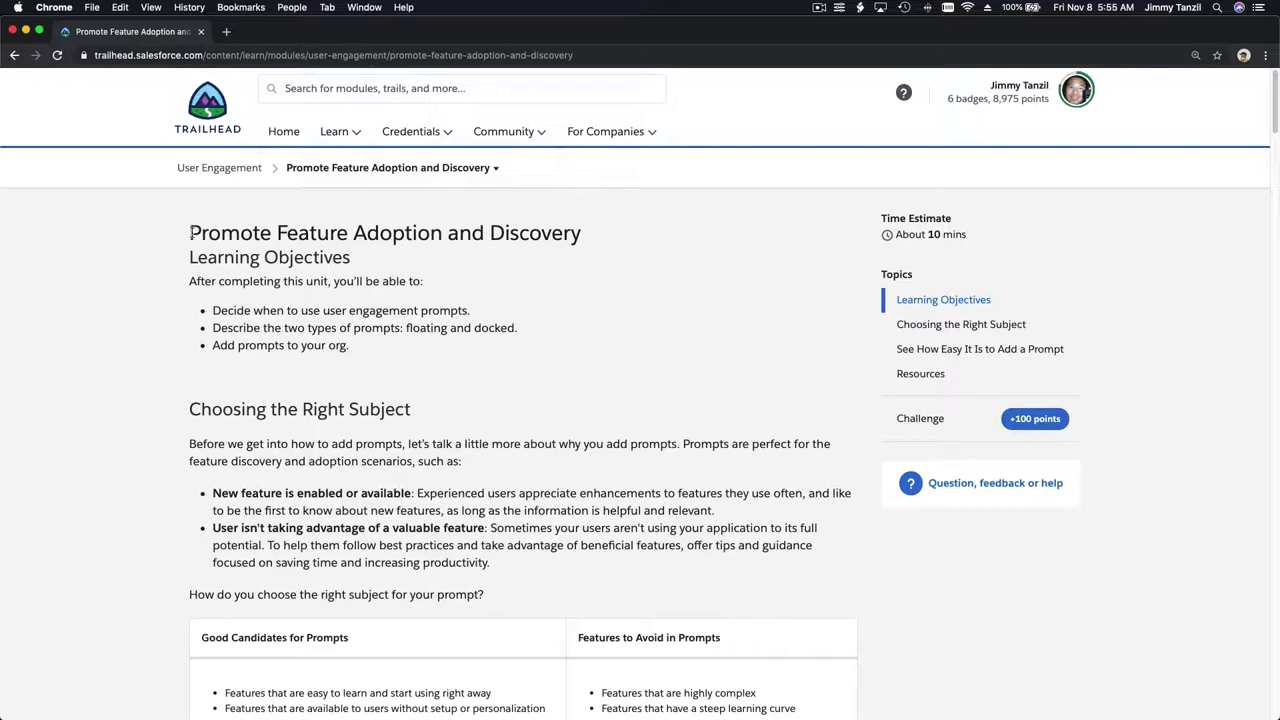
{"action": "left_click_drag", "start_coordinate": [190, 232], "coordinate": [580, 237]}
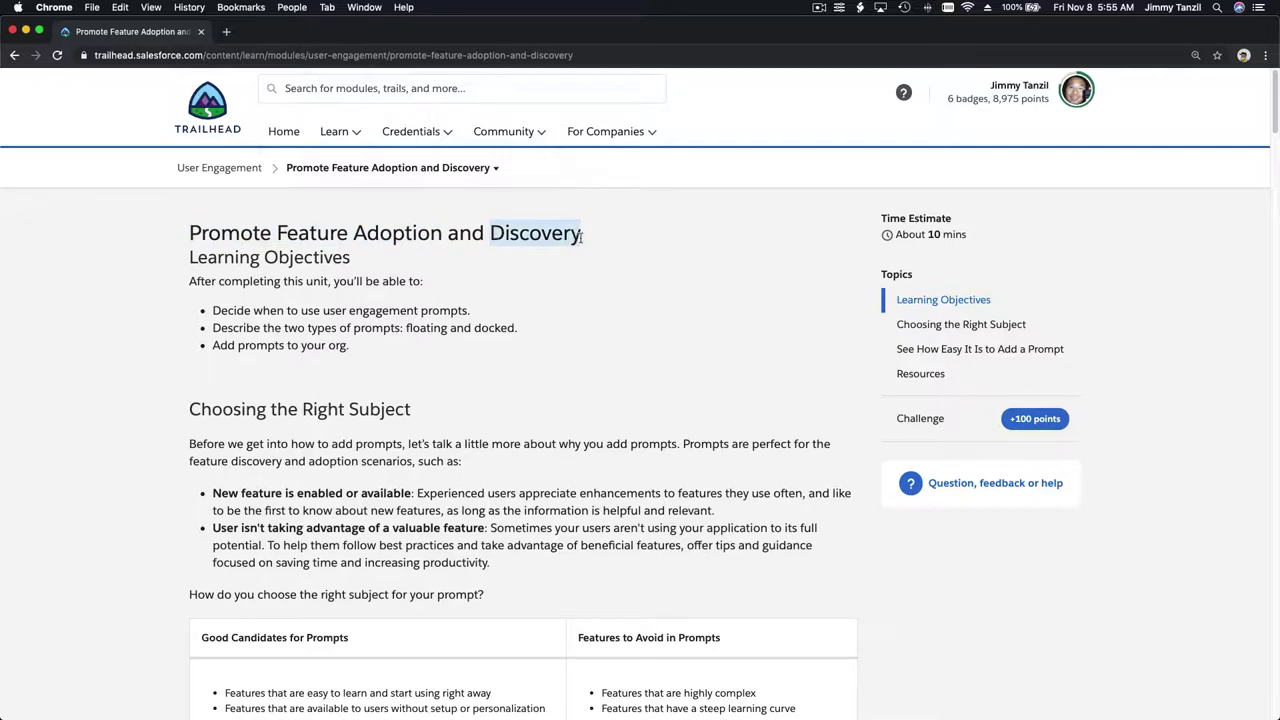
{"action": "left_click", "coordinate": [592, 299]}
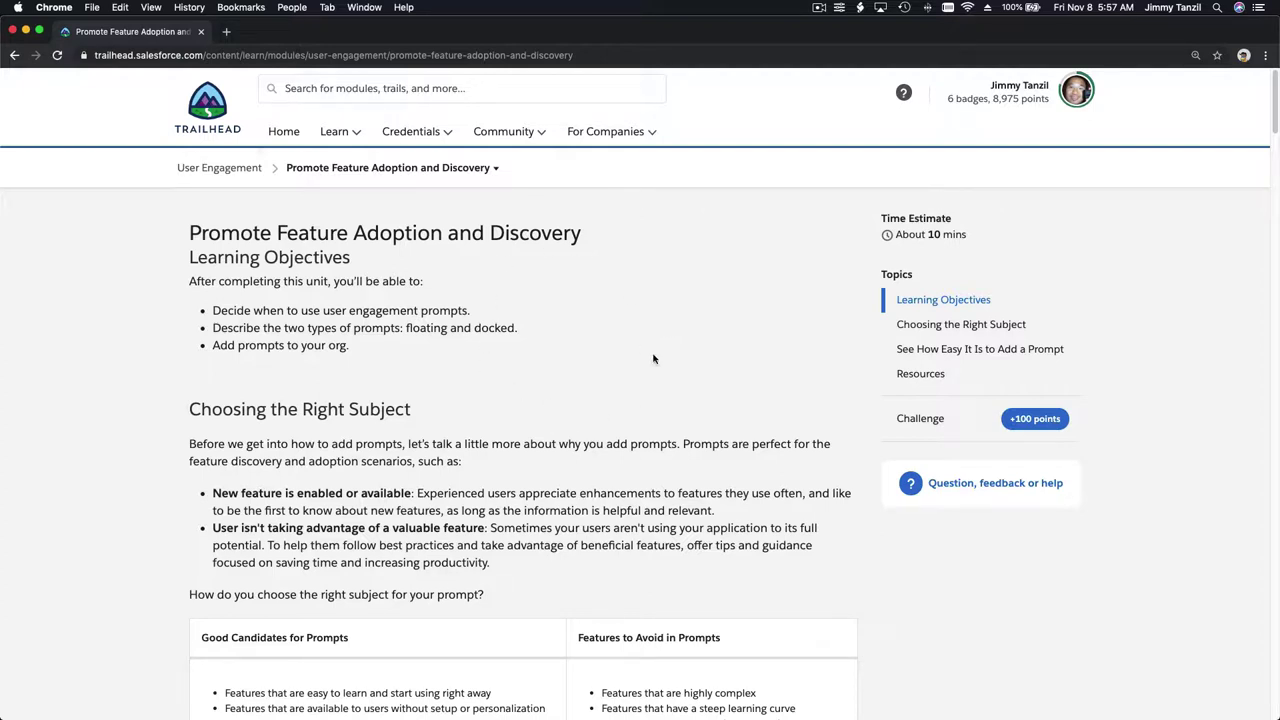
Step: Launch the Trailhead Playground from the account's hands-on orgs and close the orgs page
{"action": "left_click", "coordinate": [1070, 100]}
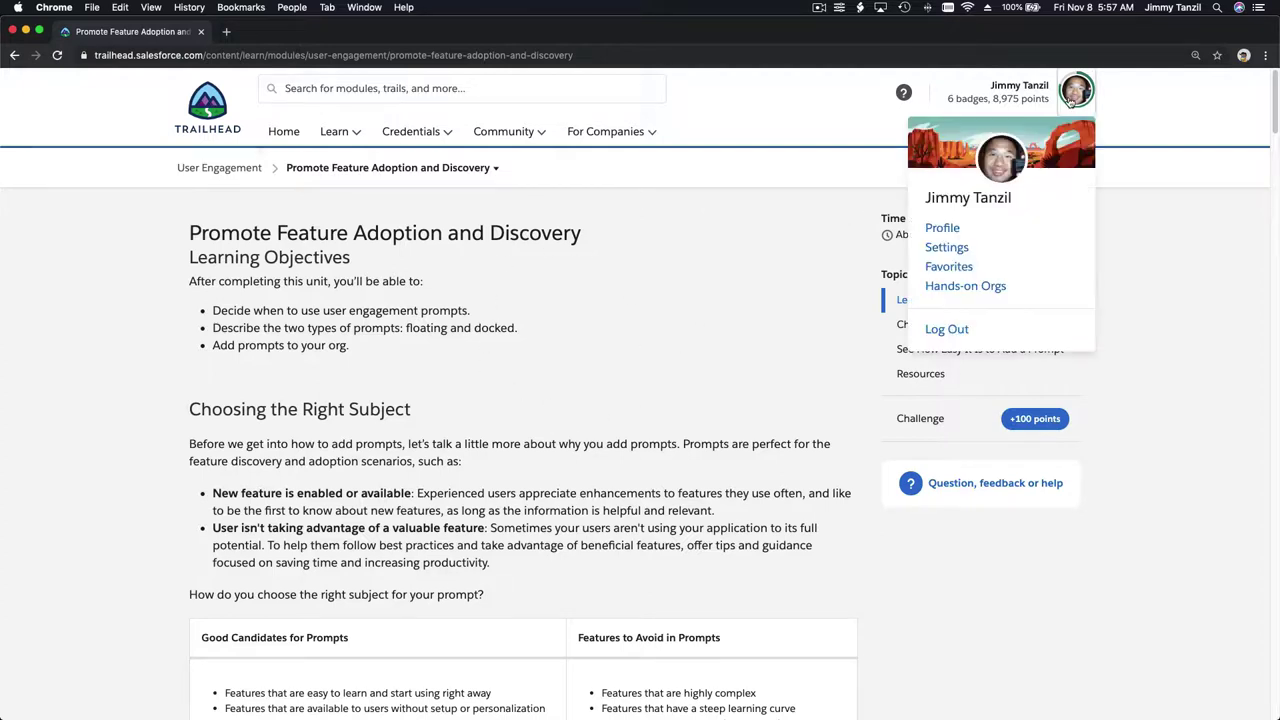
{"action": "left_click", "coordinate": [960, 287]}
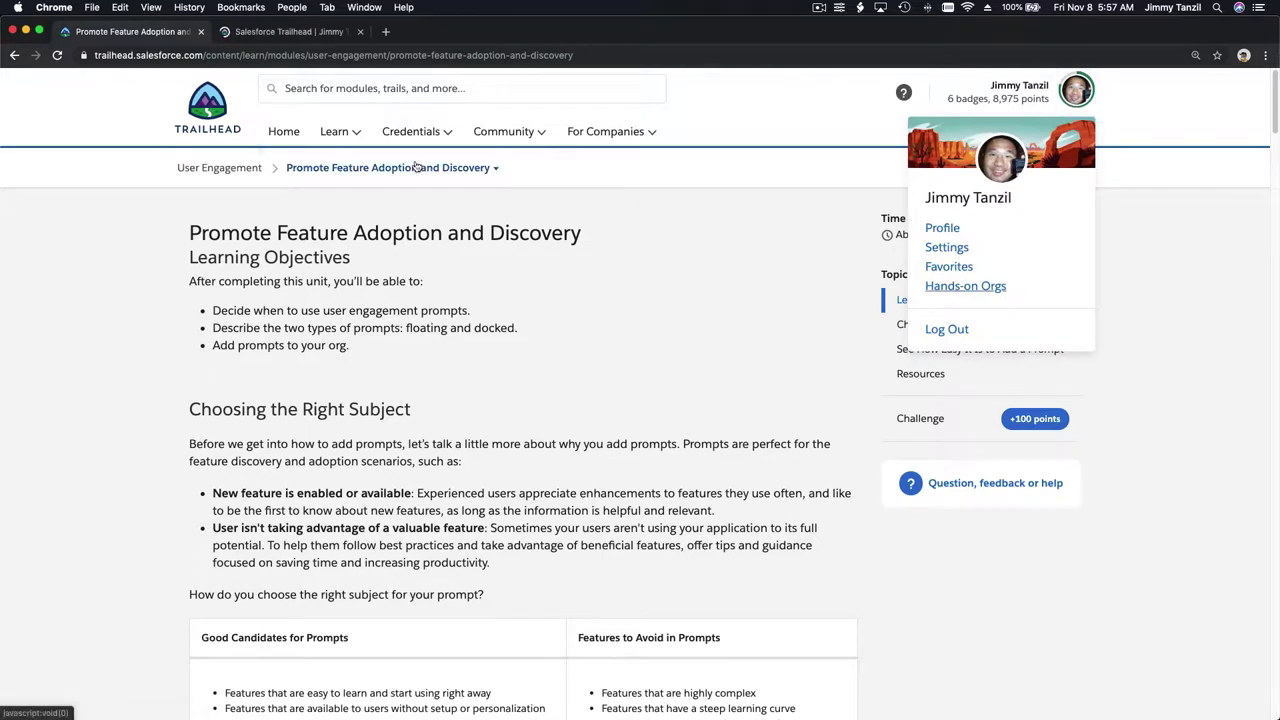
{"action": "left_click", "coordinate": [300, 32]}
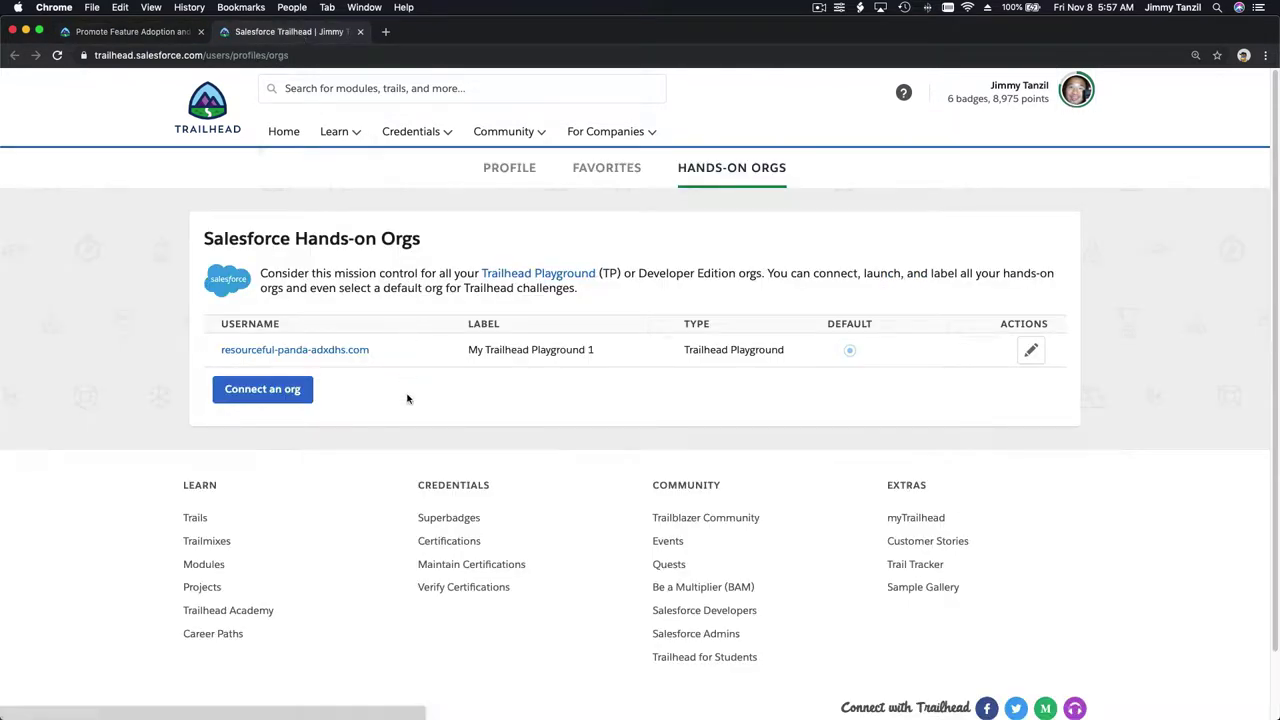
{"action": "left_click", "coordinate": [331, 356]}
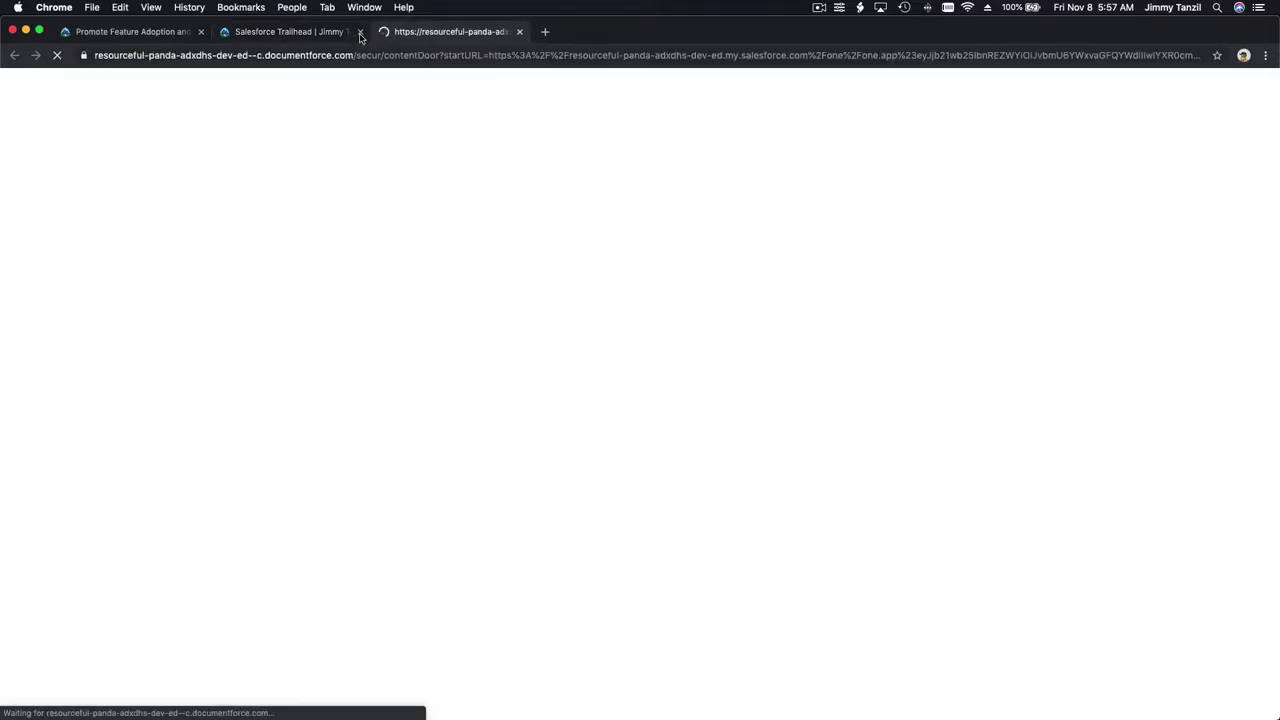
{"action": "left_click", "coordinate": [360, 32]}
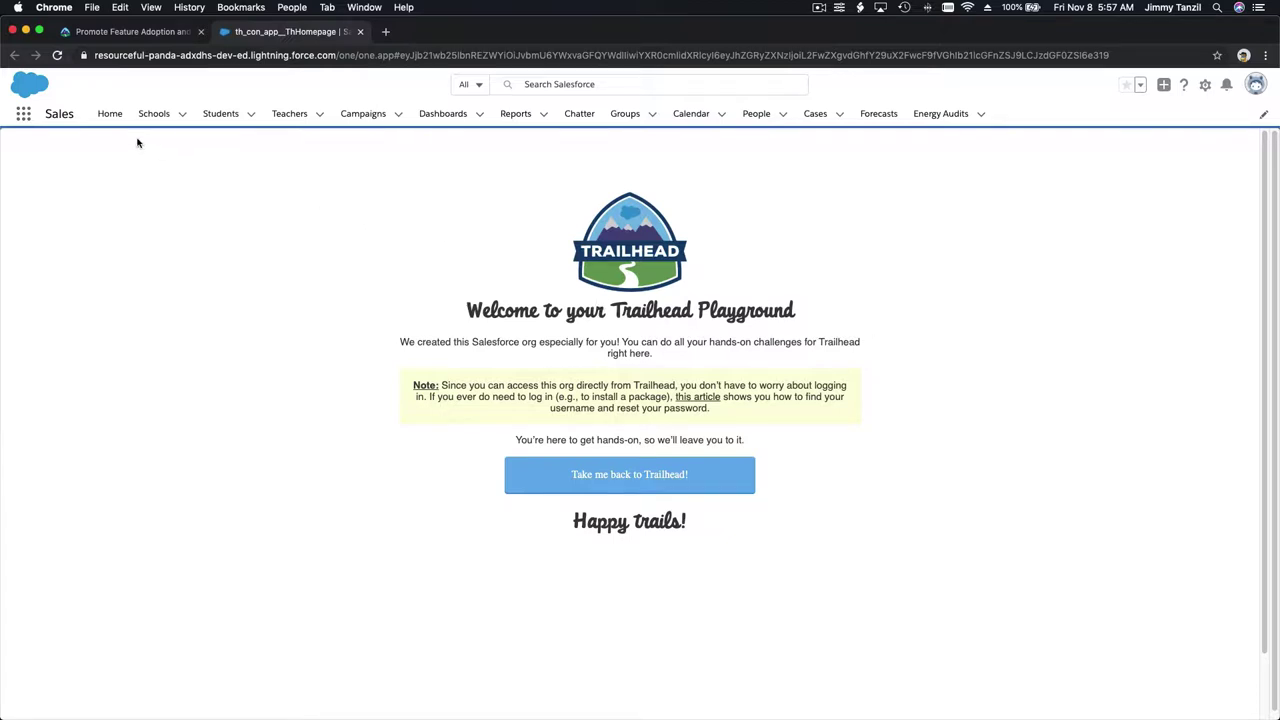
Step: View the Home and Forecasts pages of the Sales app in the playground
{"action": "left_click", "coordinate": [110, 114]}
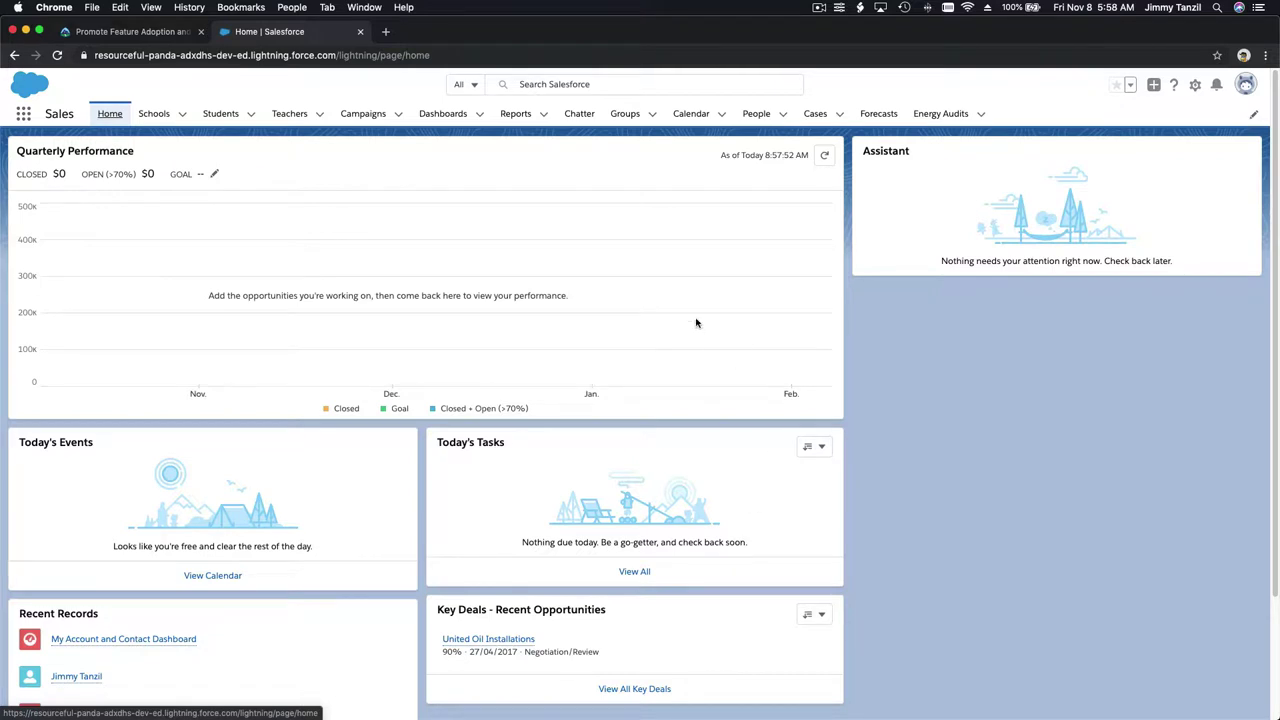
{"action": "left_click", "coordinate": [879, 114]}
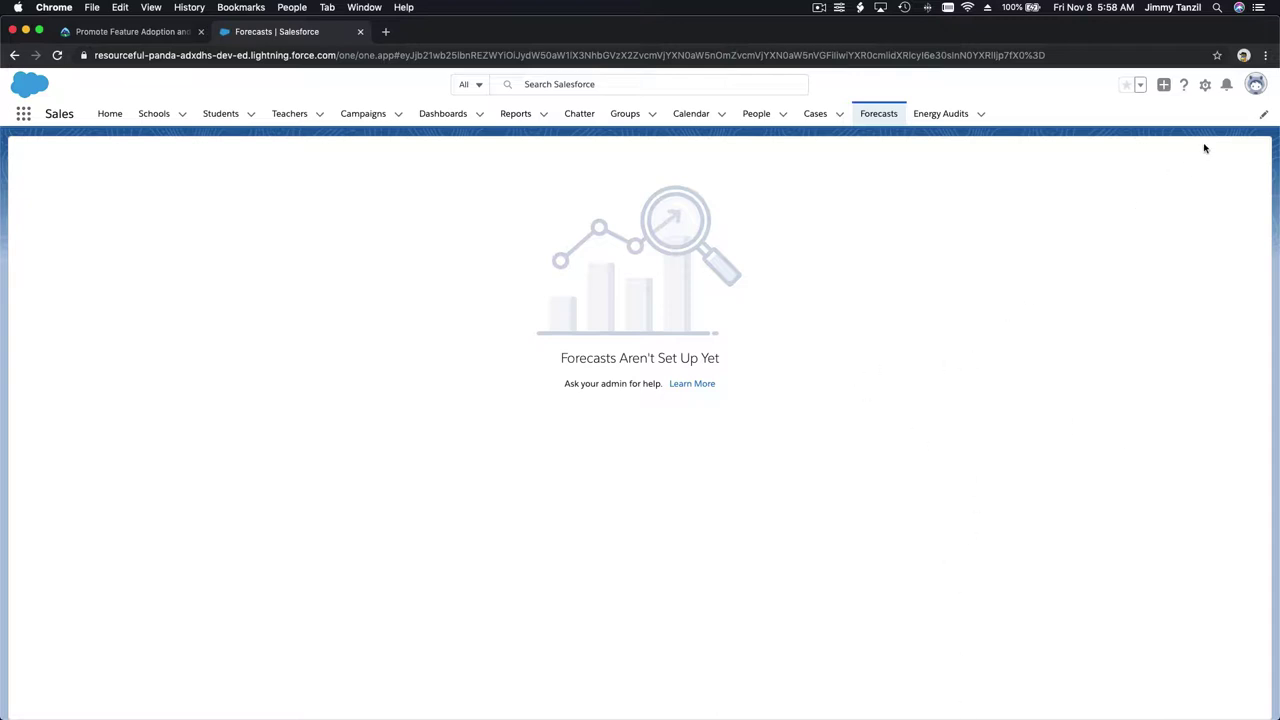
Step: Open Setup in a new tab, search it for "in-app" and open the In-App Guidance page
{"action": "left_click", "coordinate": [1206, 85]}
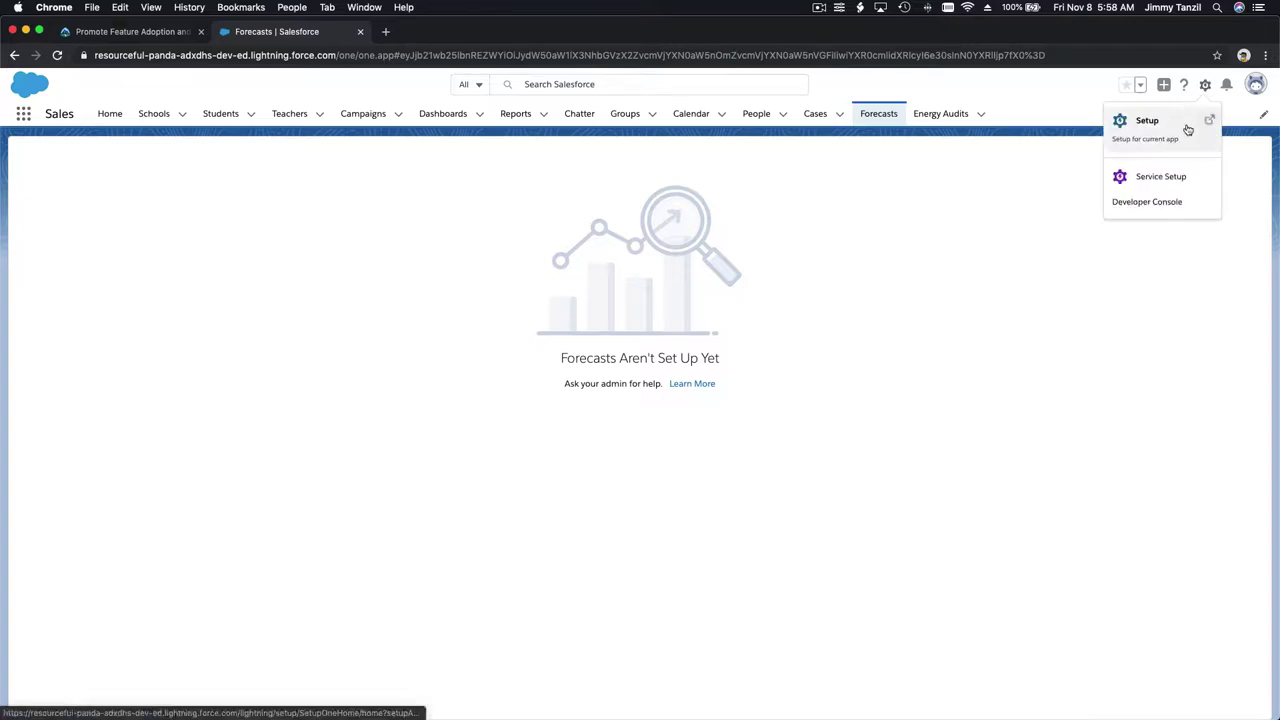
{"action": "left_click", "coordinate": [1209, 121]}
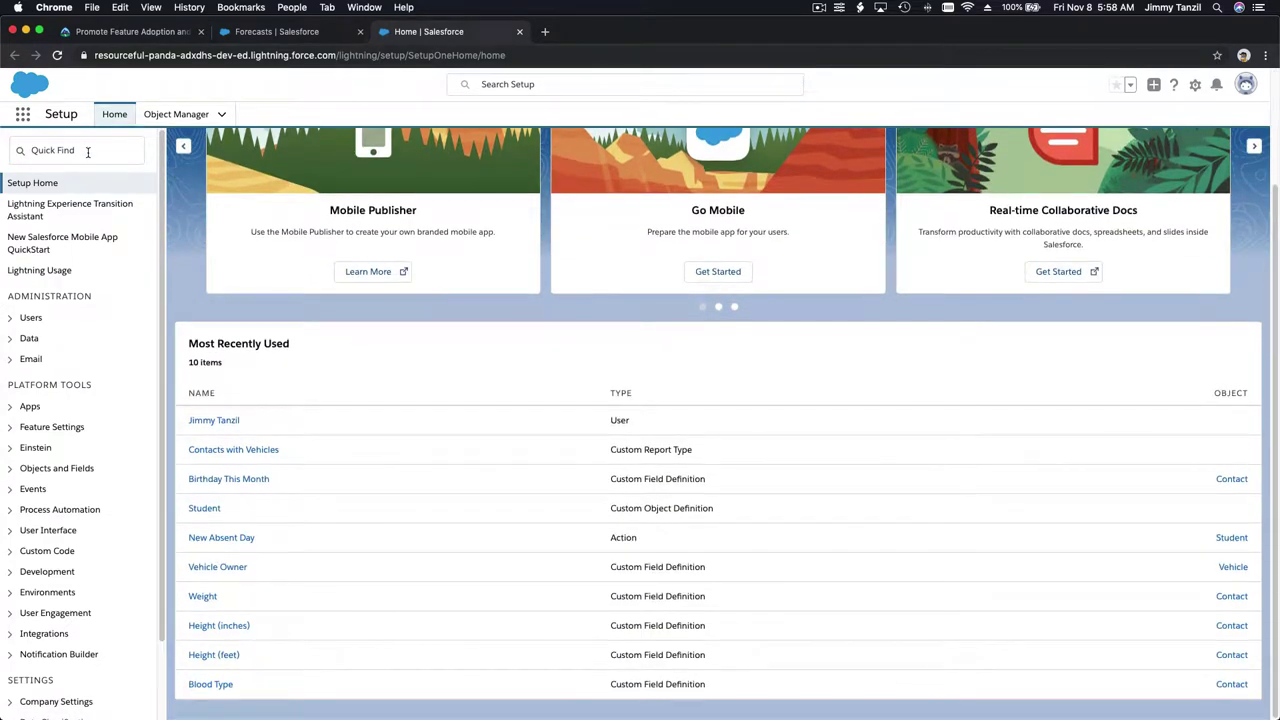
{"action": "left_click", "coordinate": [88, 152]}
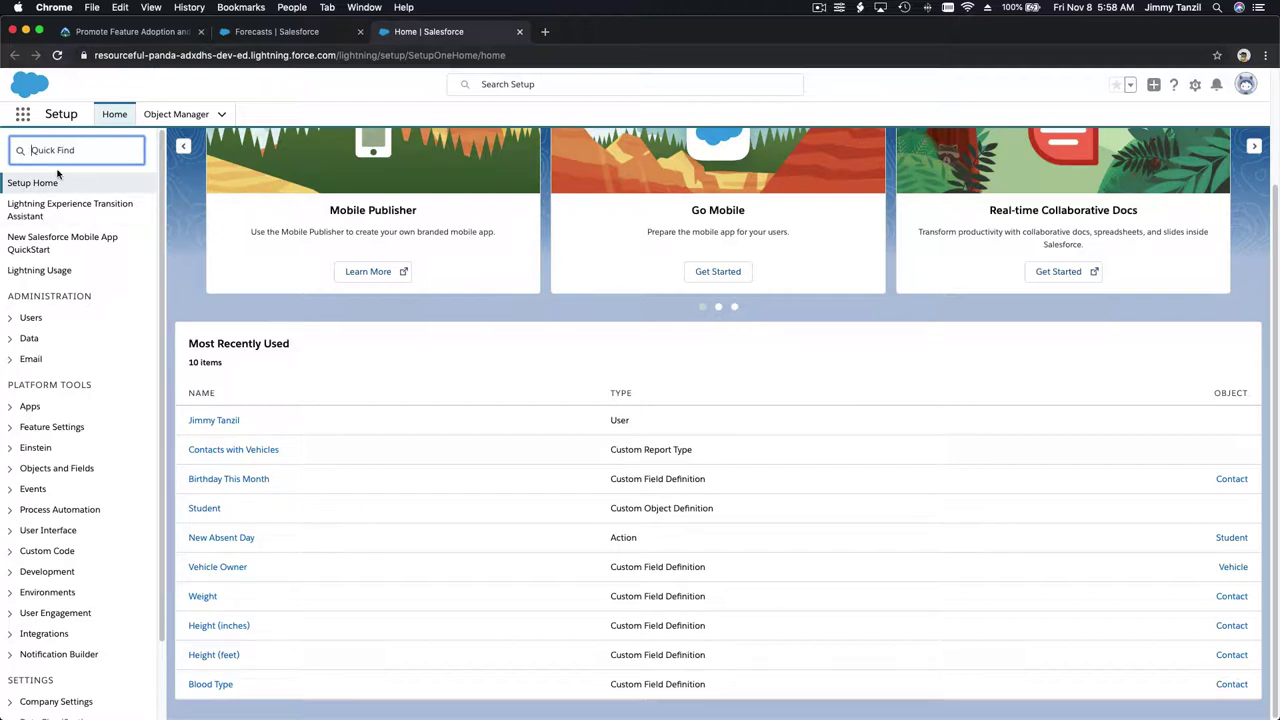
{"action": "type", "text": "in"}
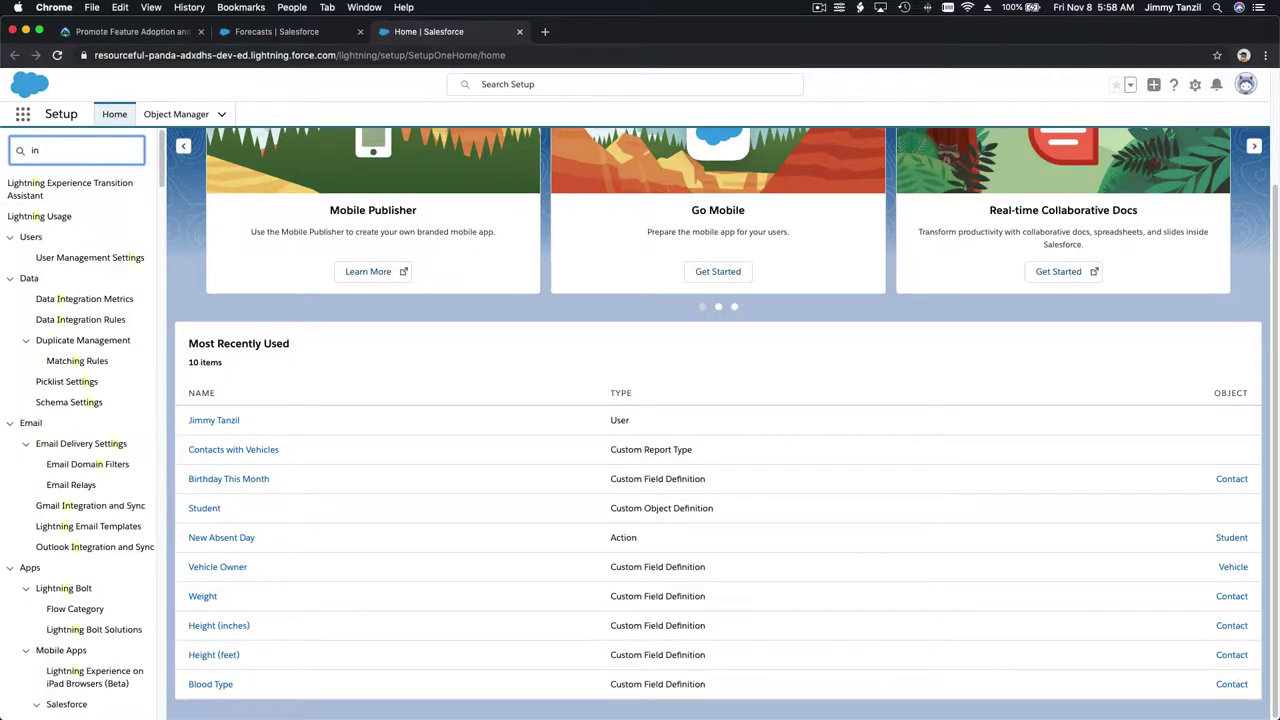
{"action": "type", "text": "-app"}
{"action": "left_click", "coordinate": [57, 206]}
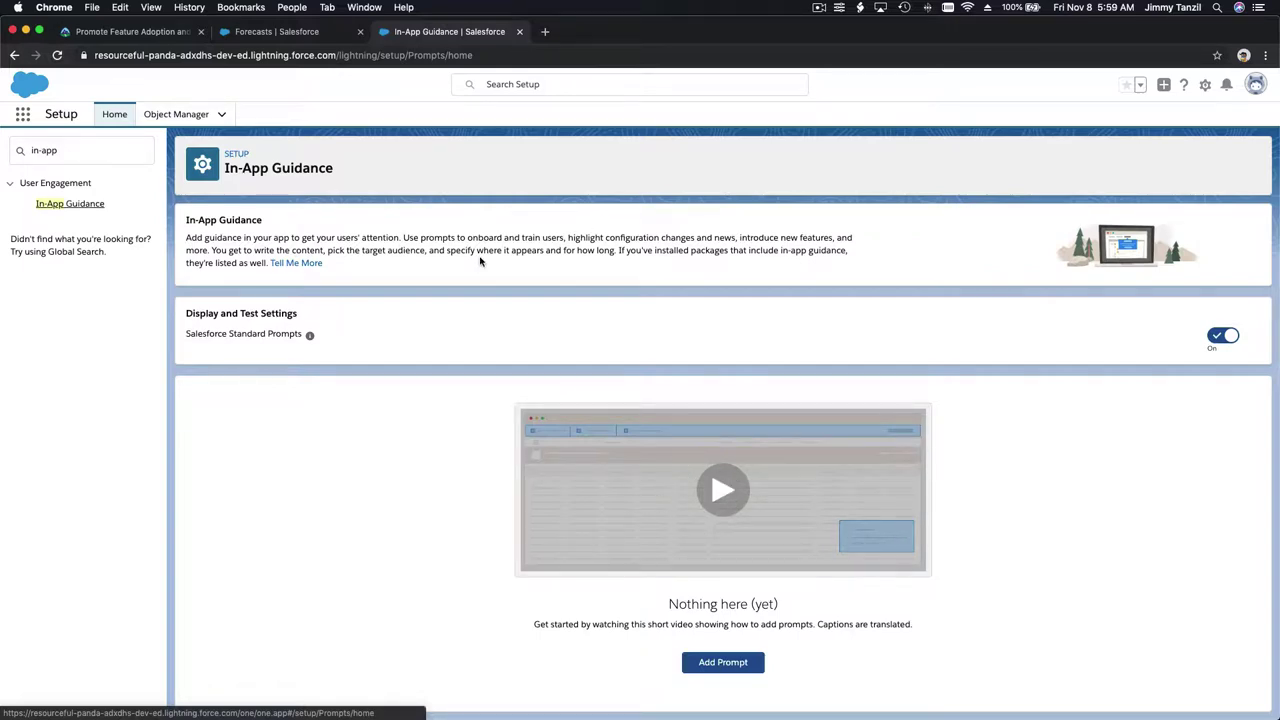
Step: Review the docked prompt example in the Promote Feature Adoption and Discovery unit on Trailhead
{"action": "left_click", "coordinate": [125, 31]}
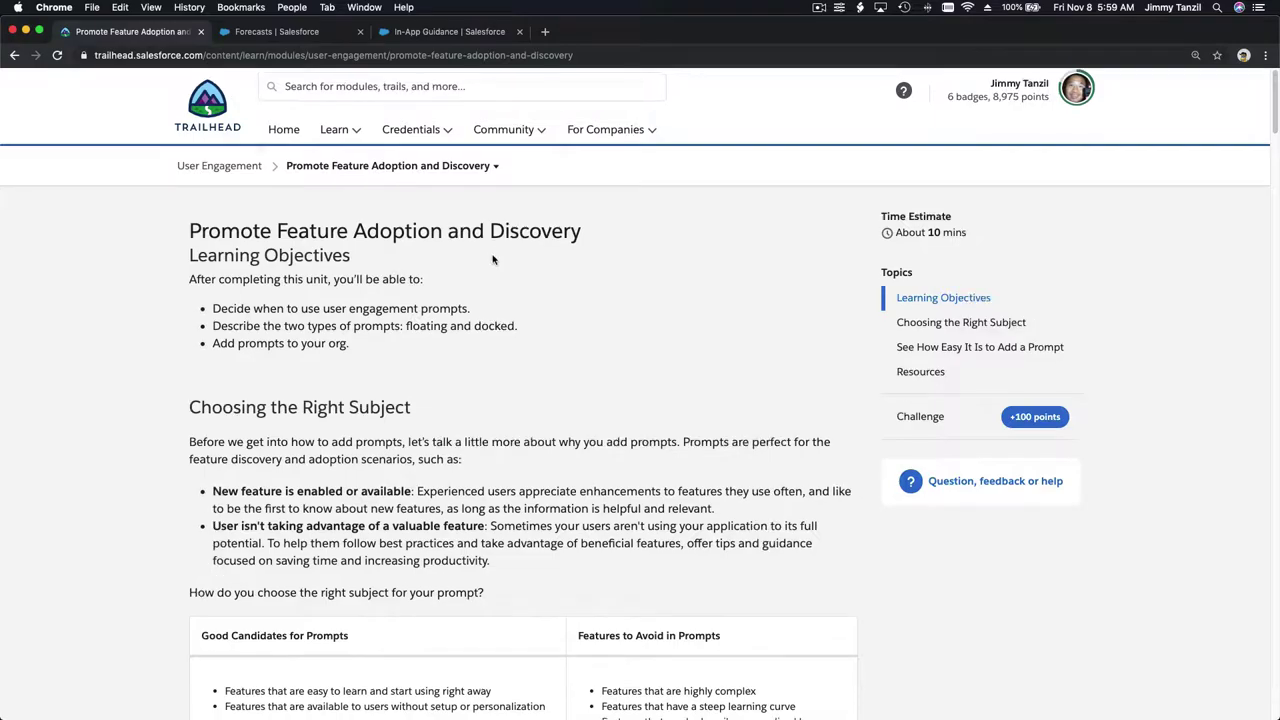
{"action": "scroll", "coordinate": [491, 257], "scroll_direction": "down", "scroll_amount": 15}
{"action": "scroll", "coordinate": [491, 257], "scroll_direction": "down", "scroll_amount": 20}
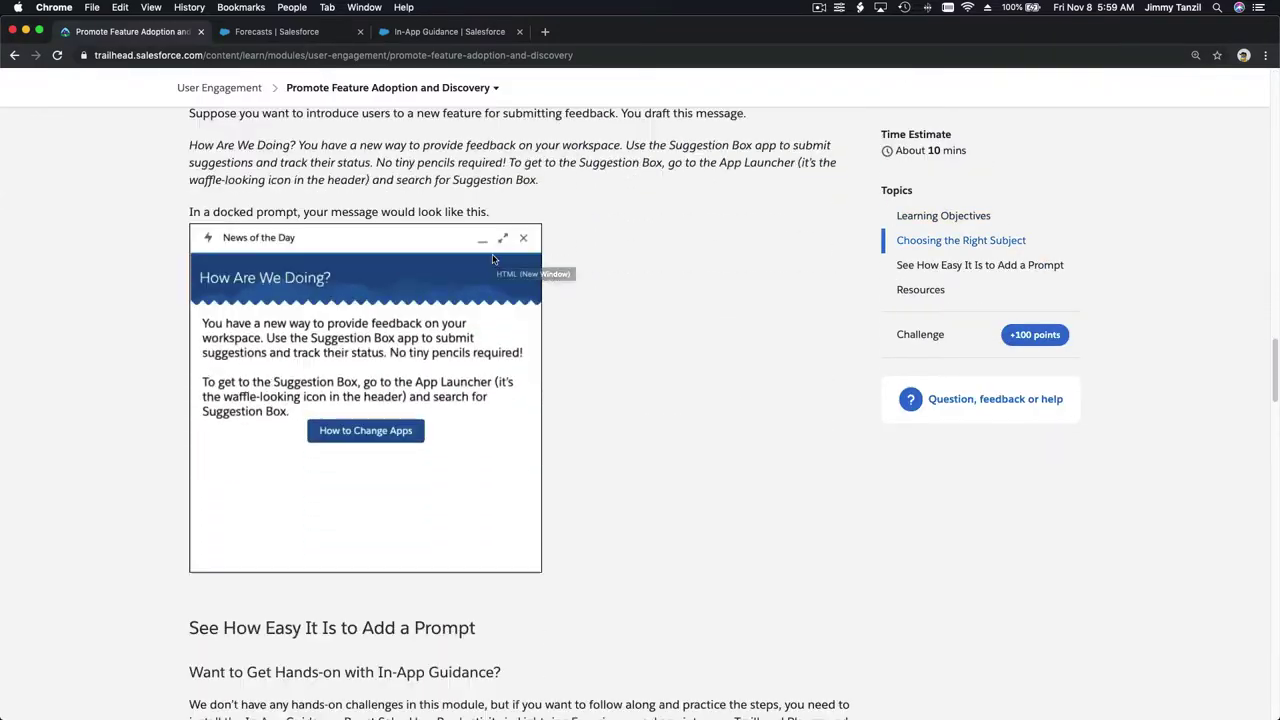
{"action": "scroll", "coordinate": [491, 257], "scroll_direction": "up", "scroll_amount": 3}
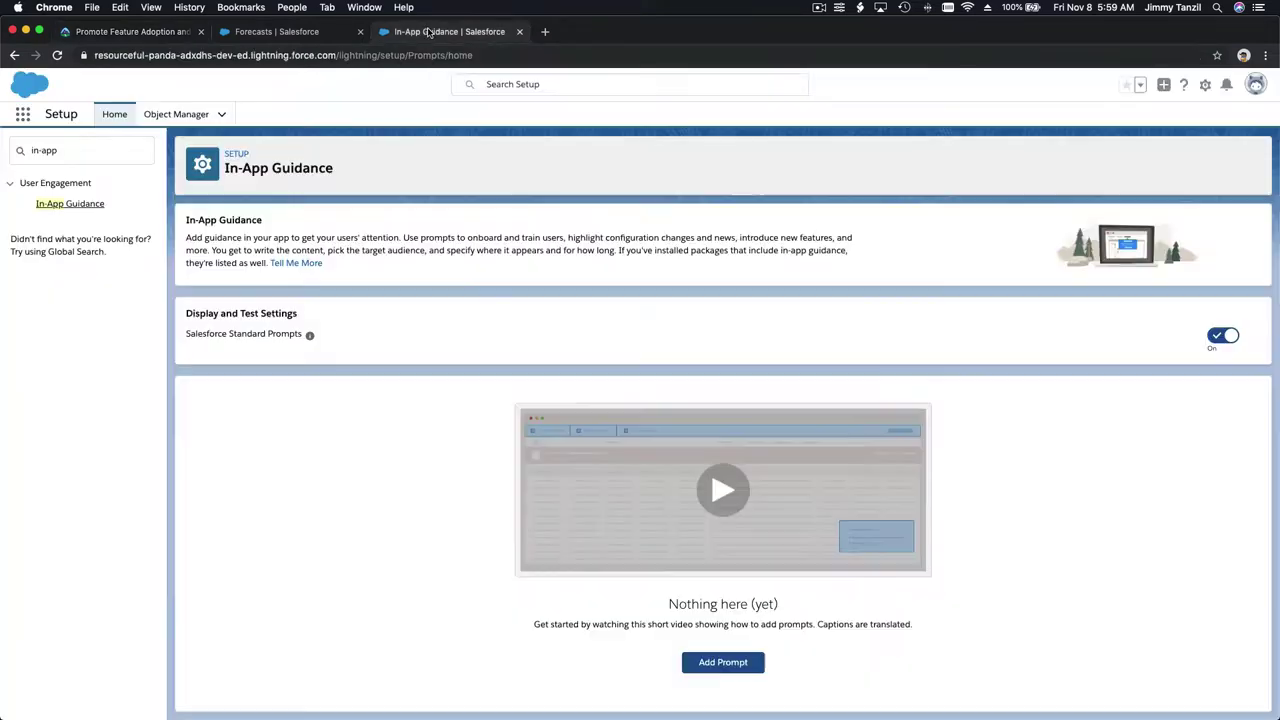
Step: Return to In-App Guidance and start a Floating Prompt on the Sales Home page using the prompt authoring bar
{"action": "left_click", "coordinate": [428, 32]}
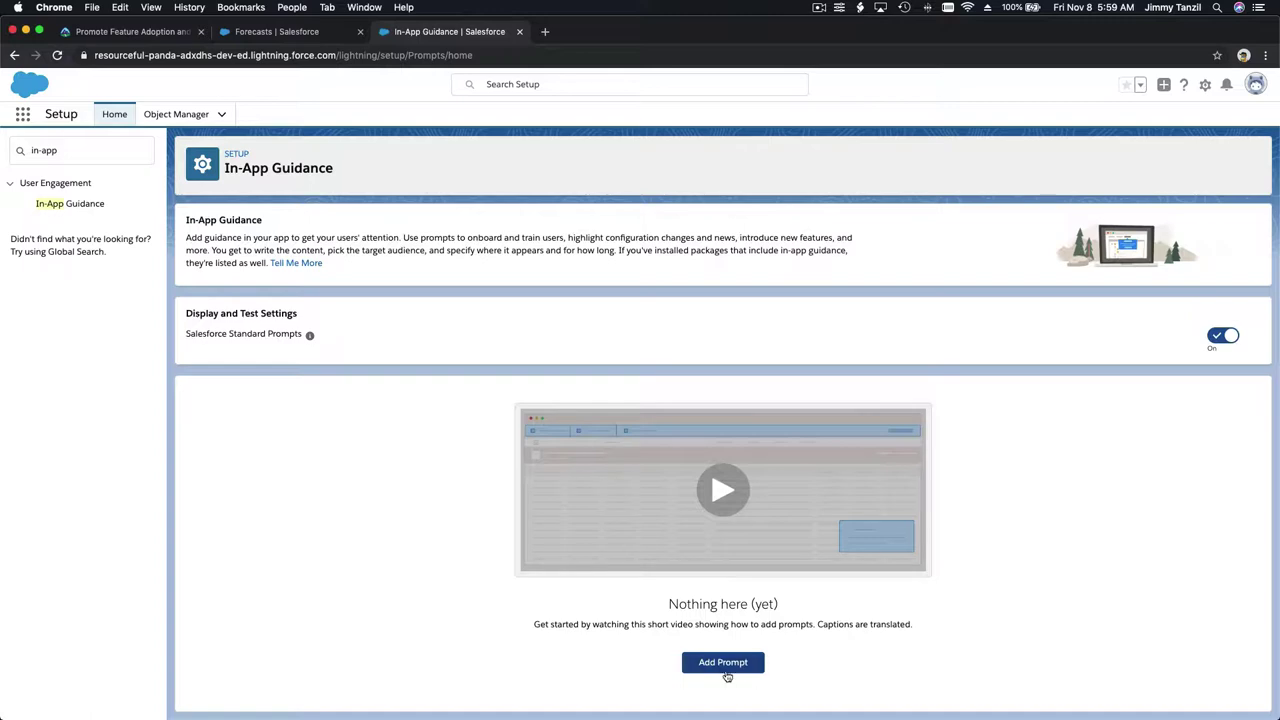
{"action": "left_click", "coordinate": [723, 665]}
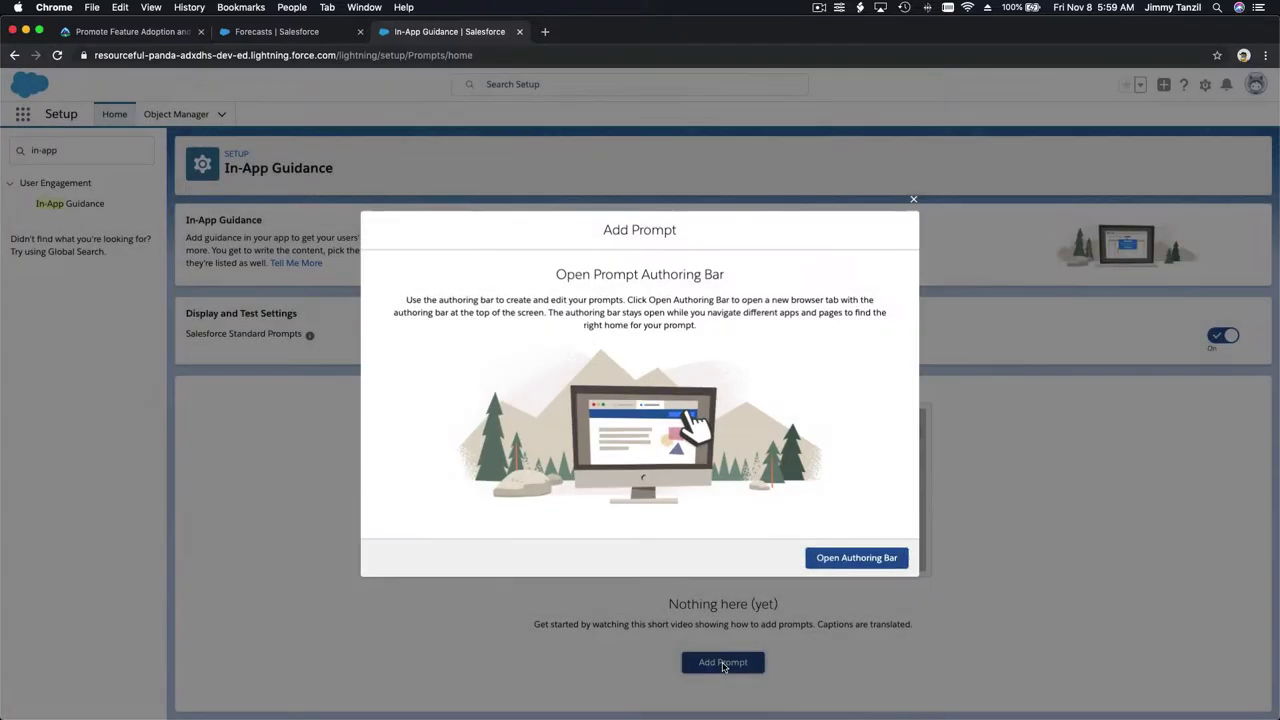
{"action": "left_click", "coordinate": [860, 561]}
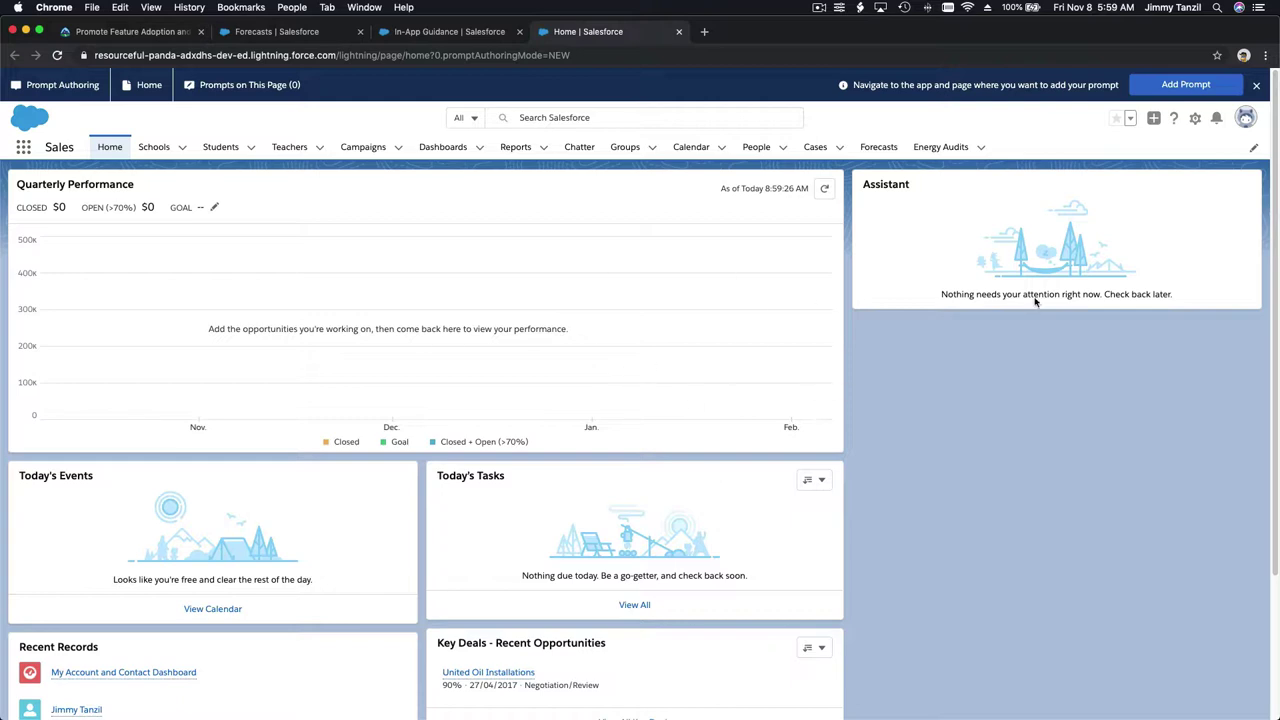
{"action": "left_click", "coordinate": [1177, 88]}
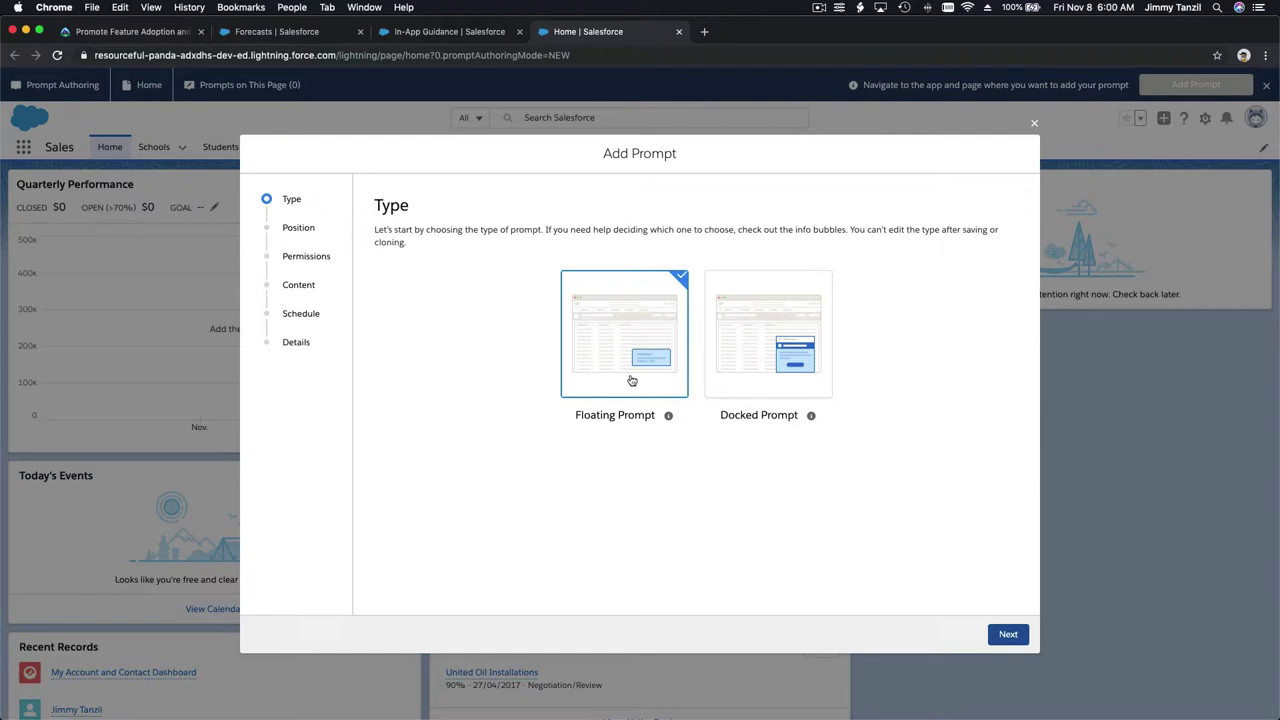
{"action": "left_click", "coordinate": [1007, 634]}
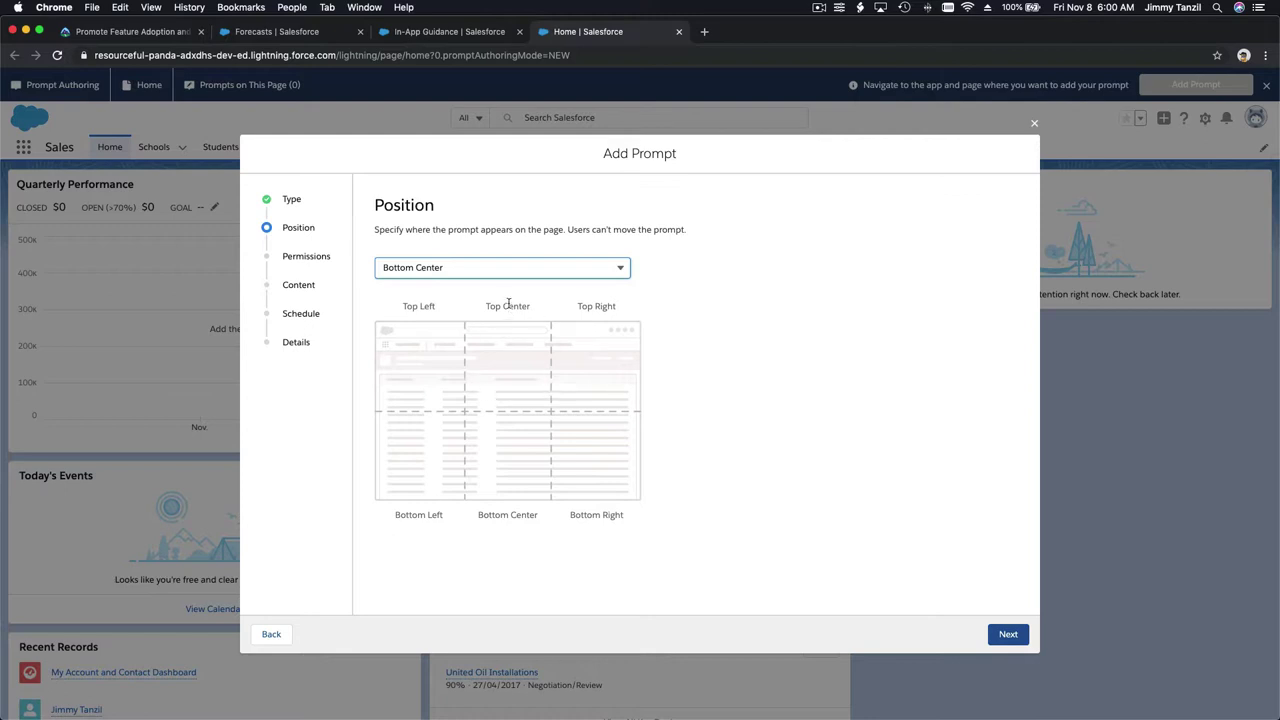
Step: Position the prompt at Top Center and continue to its permissions
{"action": "left_click", "coordinate": [620, 270]}
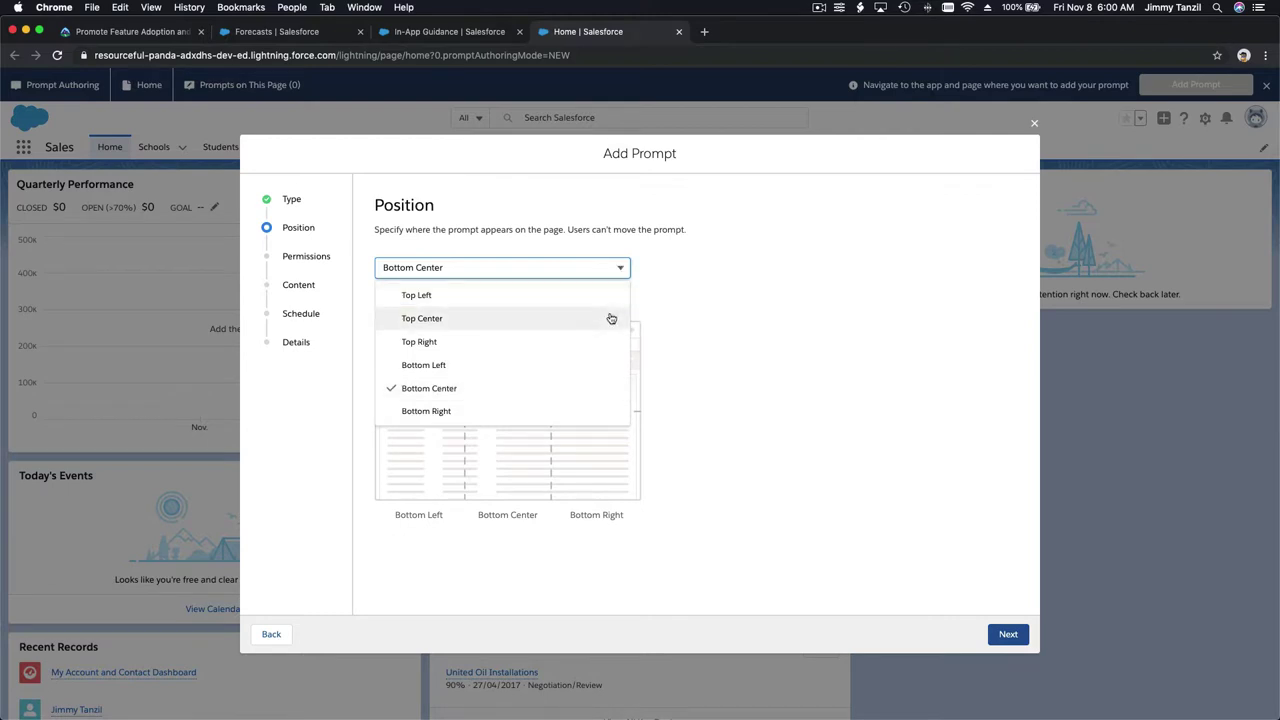
{"action": "left_click", "coordinate": [611, 318]}
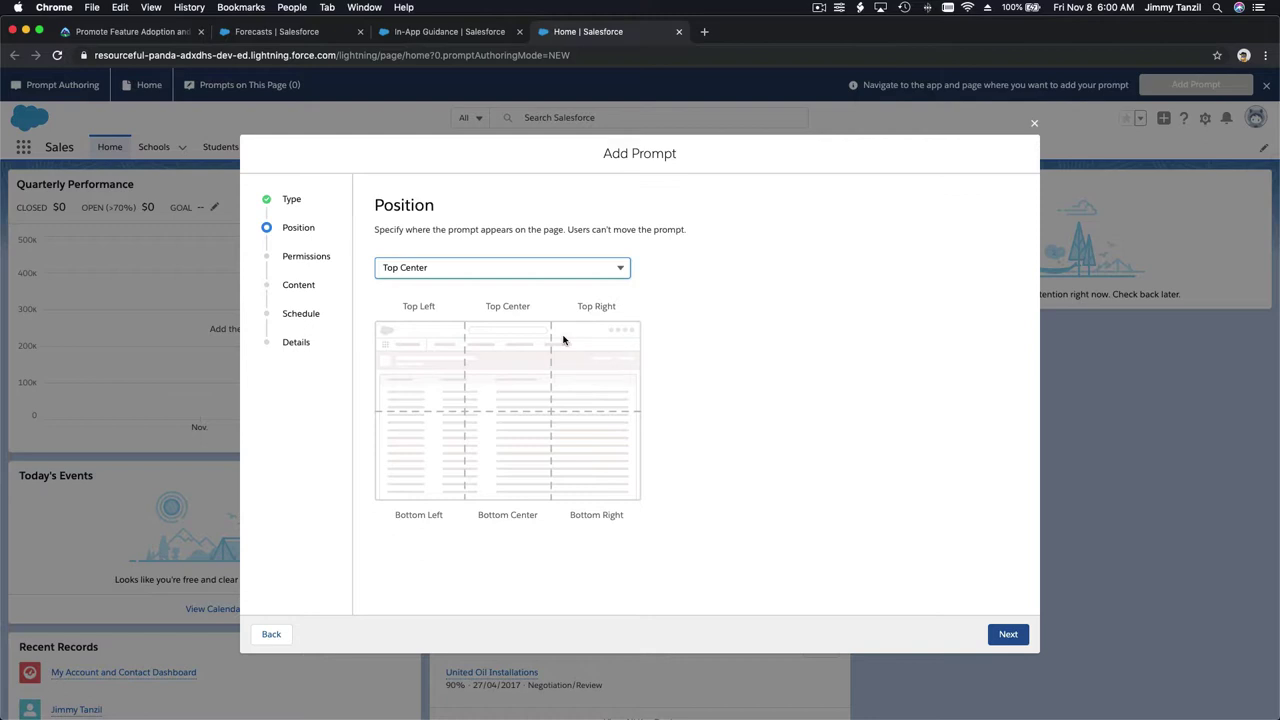
{"action": "left_click", "coordinate": [757, 373]}
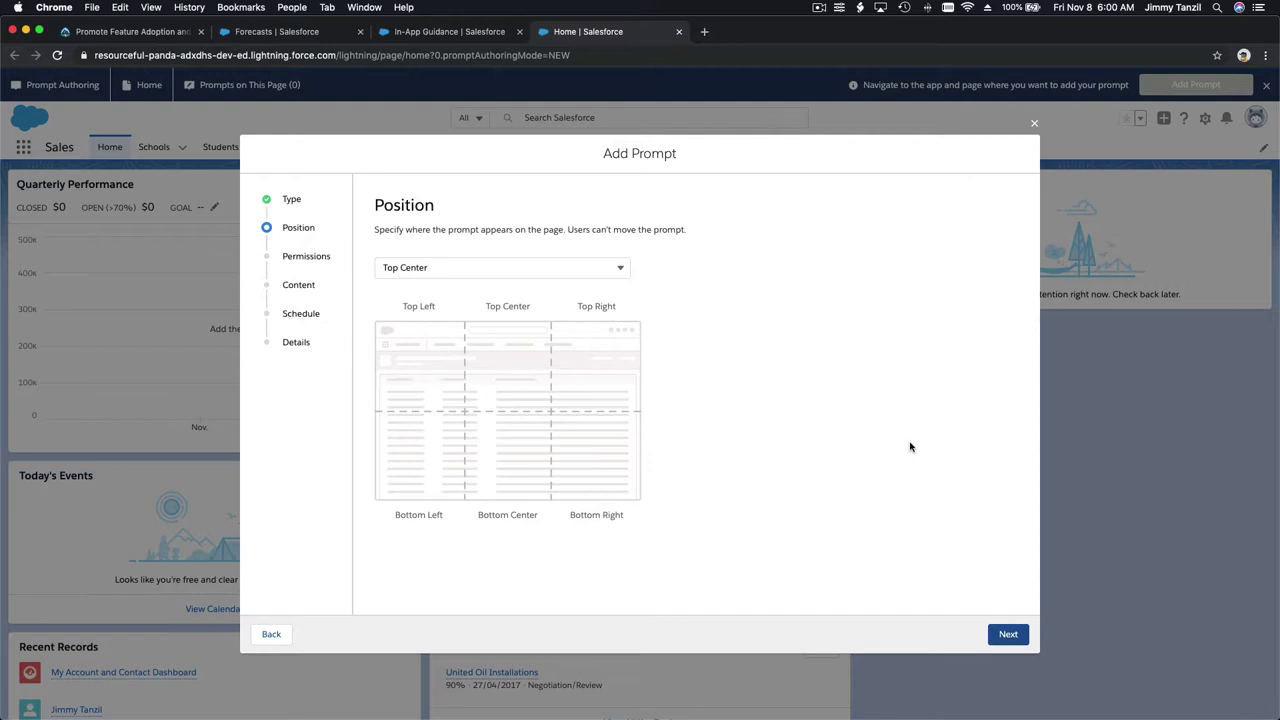
{"action": "left_click", "coordinate": [1008, 634]}
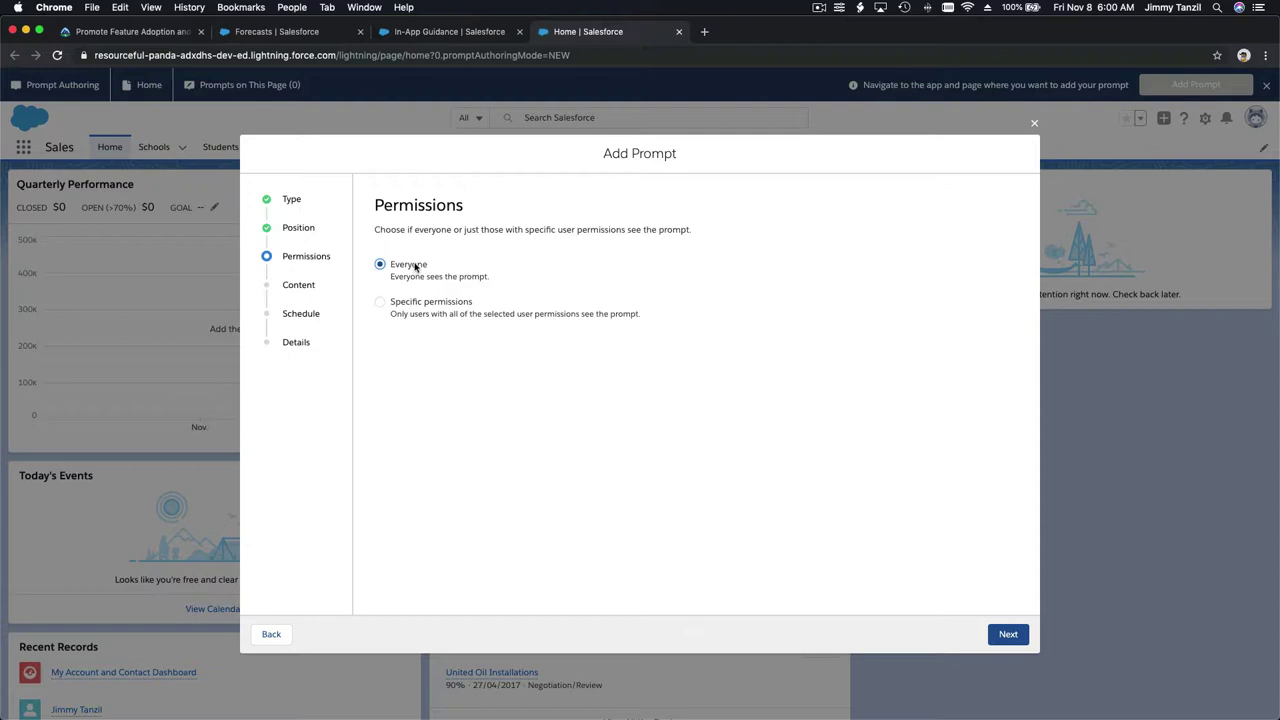
{"action": "left_click", "coordinate": [380, 303]}
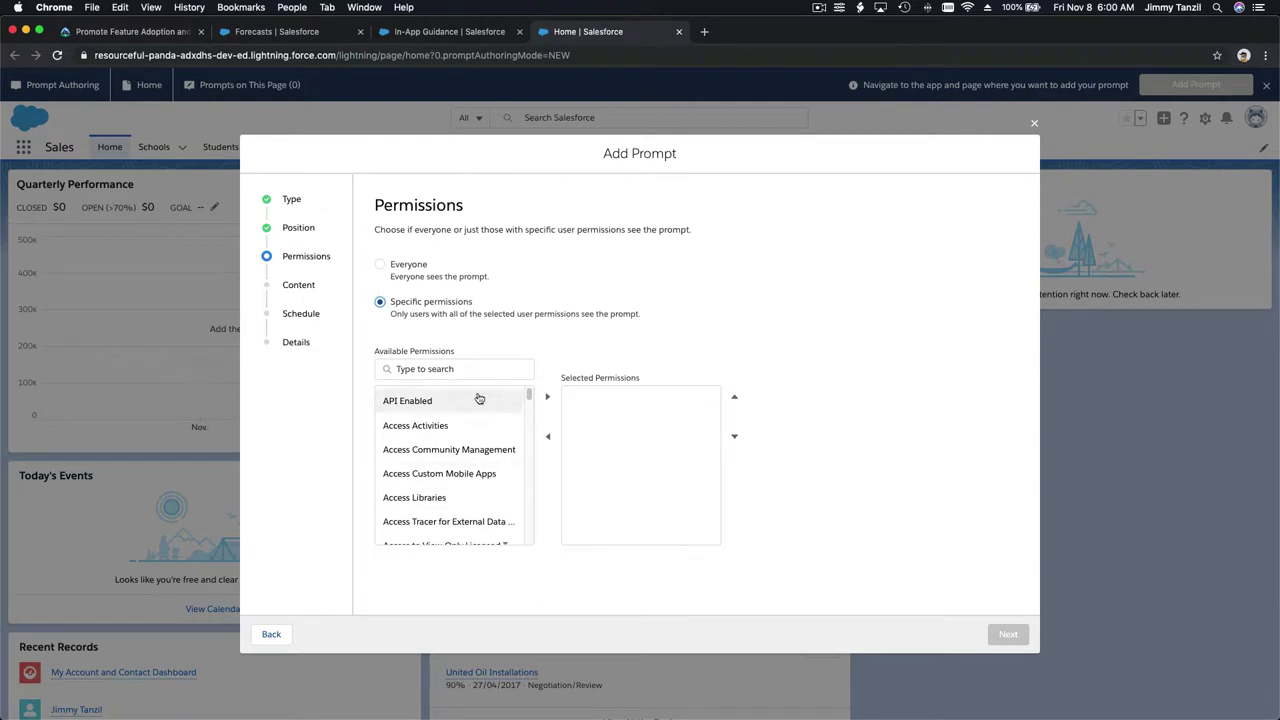
{"action": "scroll", "coordinate": [480, 440], "scroll_direction": "down", "scroll_amount": 1}
{"action": "scroll", "coordinate": [480, 440], "scroll_direction": "down", "scroll_amount": 1}
{"action": "scroll", "coordinate": [480, 440], "scroll_direction": "up", "scroll_amount": 2}
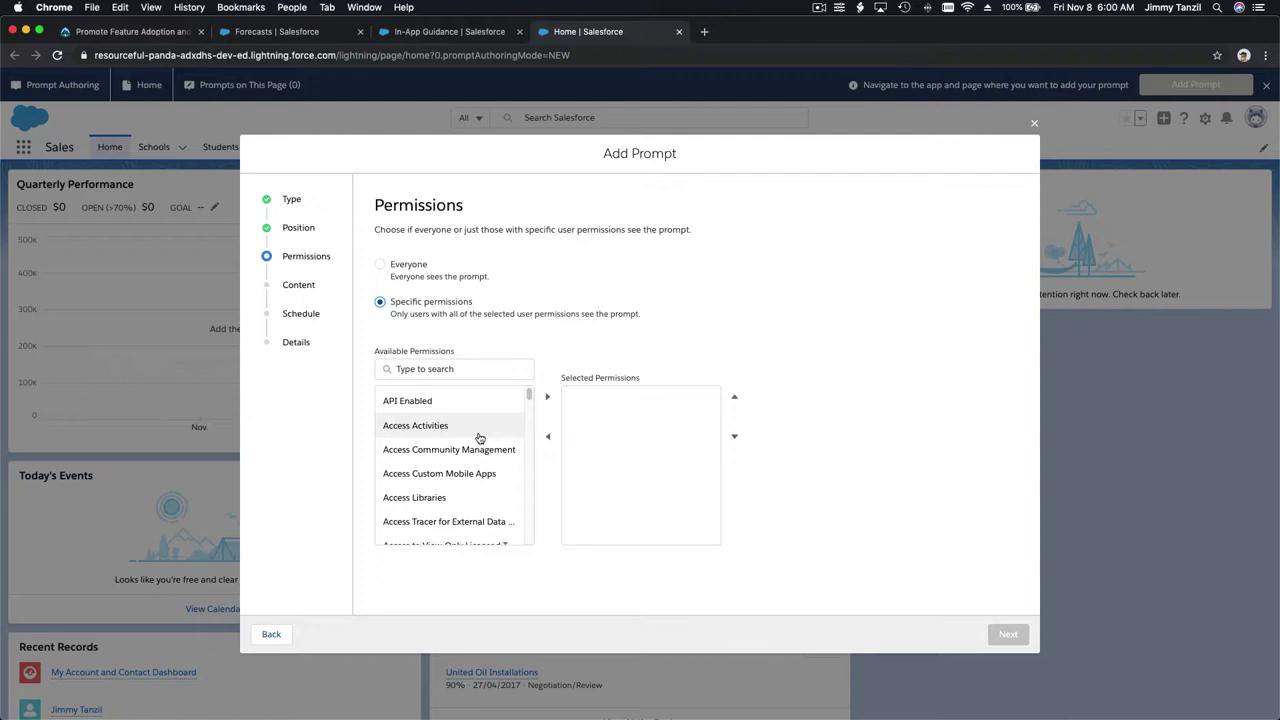
{"action": "scroll", "coordinate": [480, 438], "scroll_direction": "down", "scroll_amount": 3}
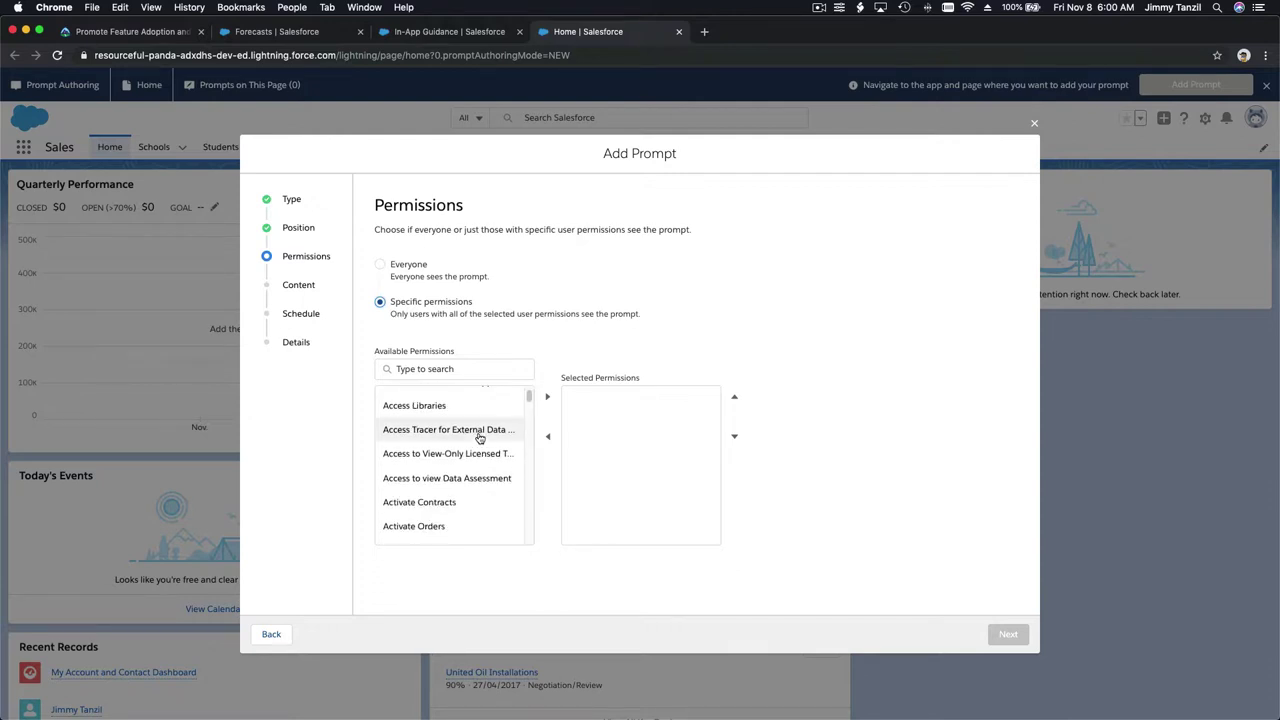
{"action": "scroll", "coordinate": [480, 438], "scroll_direction": "down", "scroll_amount": 2}
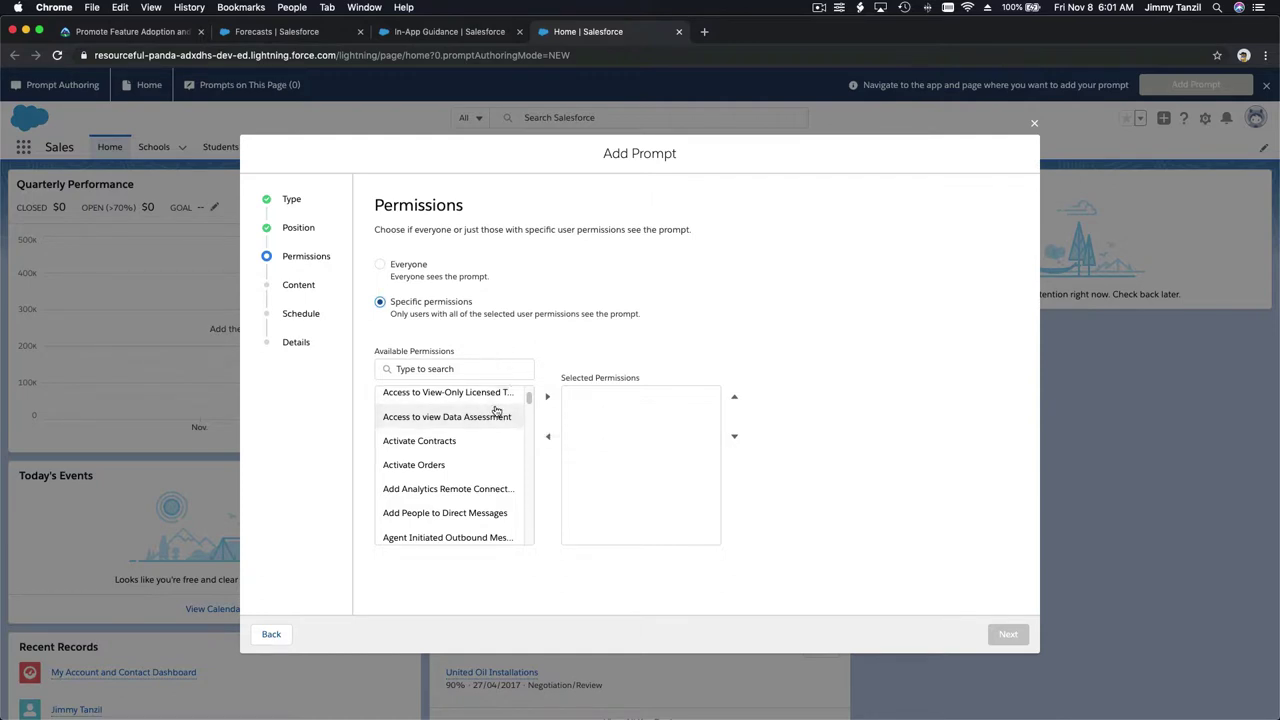
Step: Make the prompt visible to Everyone and continue to its content
{"action": "left_click", "coordinate": [380, 266]}
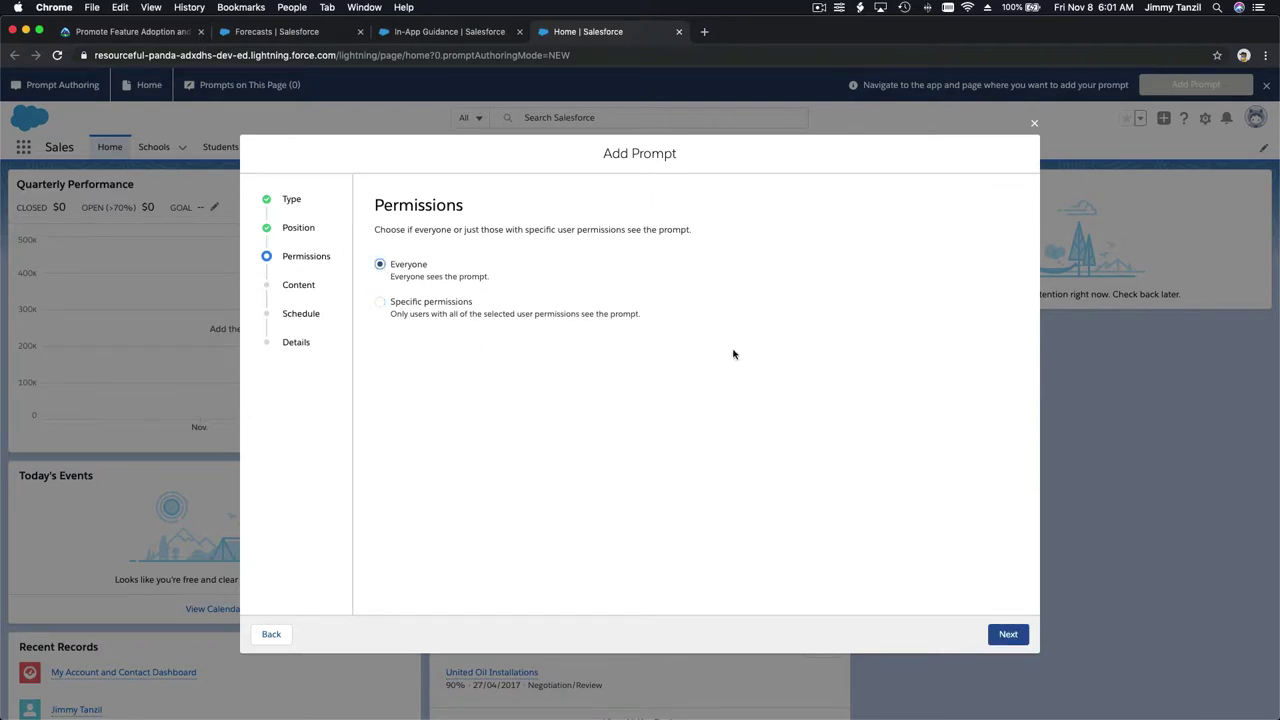
{"action": "left_click", "coordinate": [1008, 636]}
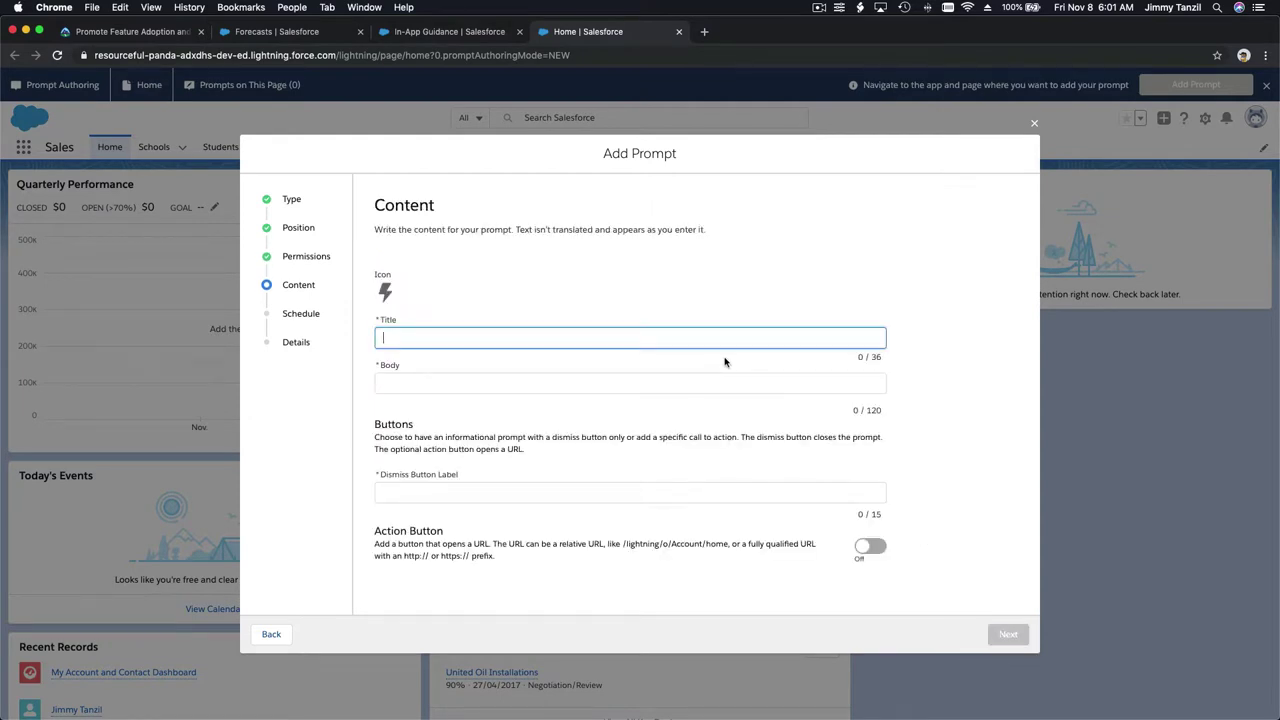
Step: Title the prompt "Holiday Alert" and enter the body "Remember that Monday is Remembrance Day - Office is CLOSED!"
{"action": "type", "text": "Holiday Alert"}
{"action": "key", "text": "Tab"}
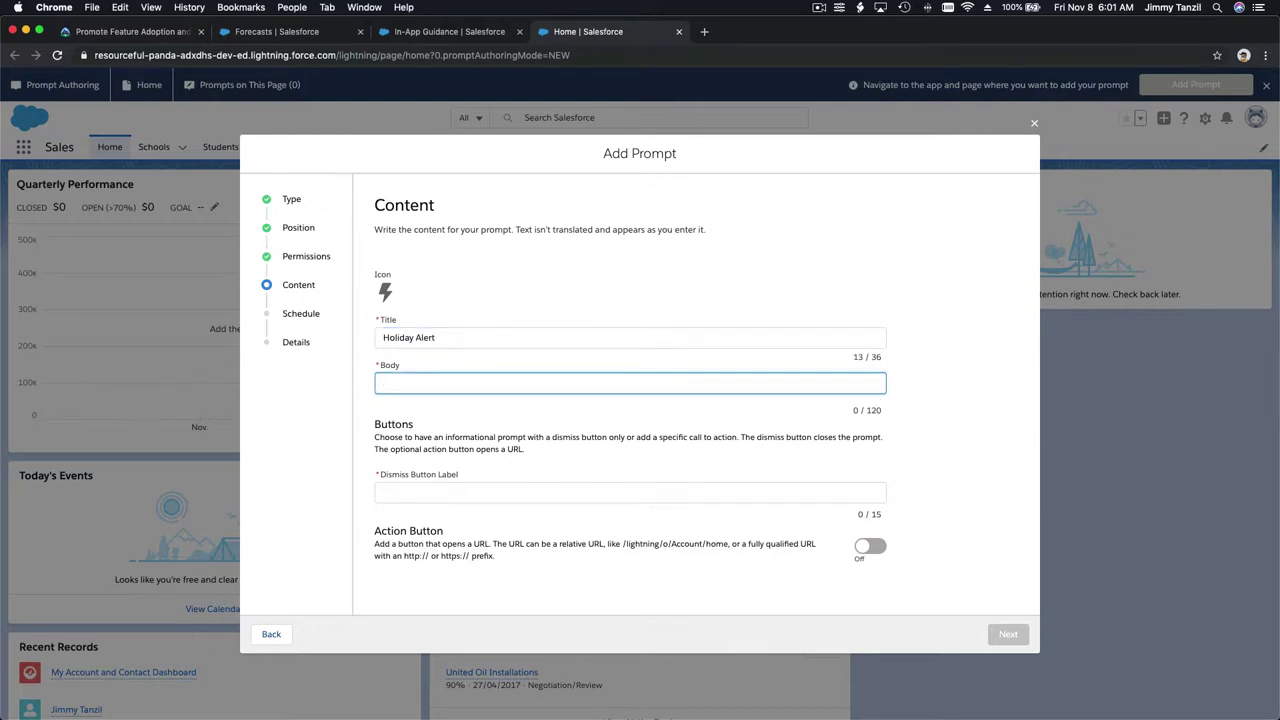
{"action": "type", "text": "Remember that Monday is Remember"}
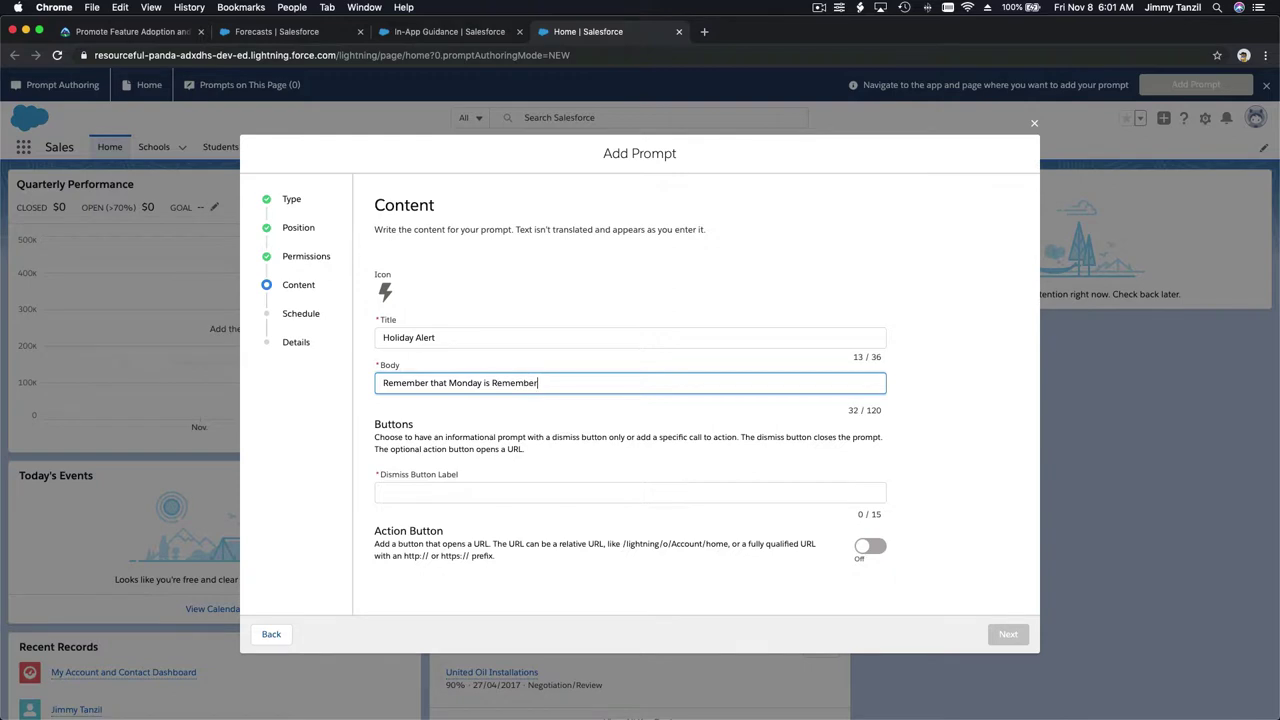
{"action": "type", "text": "ance"}
{"action": "right_click", "coordinate": [535, 387]}
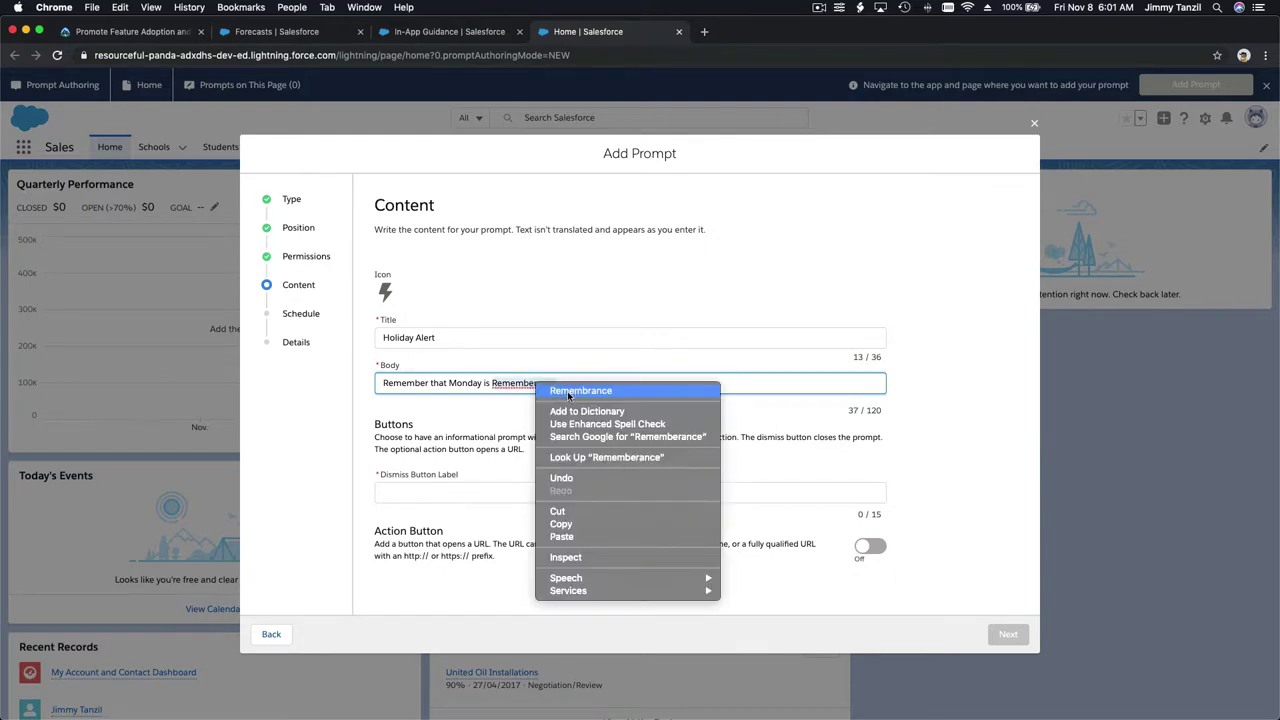
{"action": "left_click", "coordinate": [570, 395]}
{"action": "type", "text": "D"}
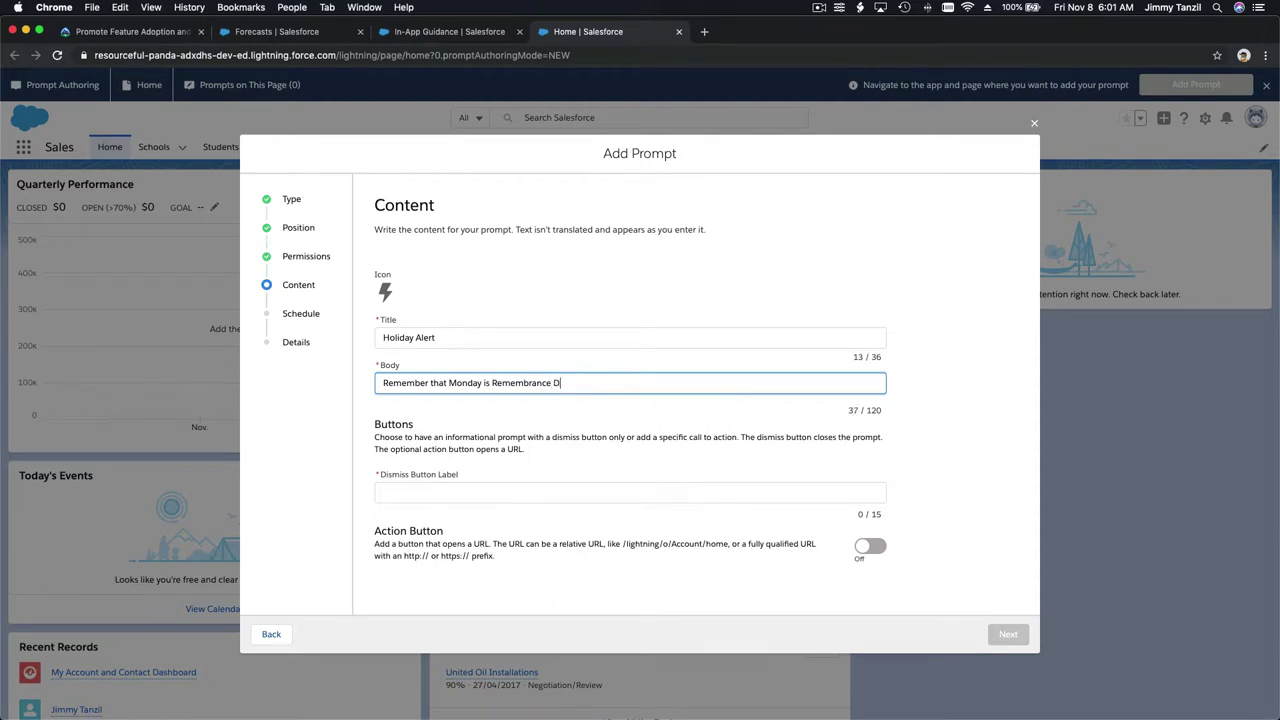
{"action": "type", "text": "ay - Office is CLOSED!"}
Step: Set the prompt's dismiss button label to "OK - Got It!"
{"action": "left_click", "coordinate": [495, 494]}
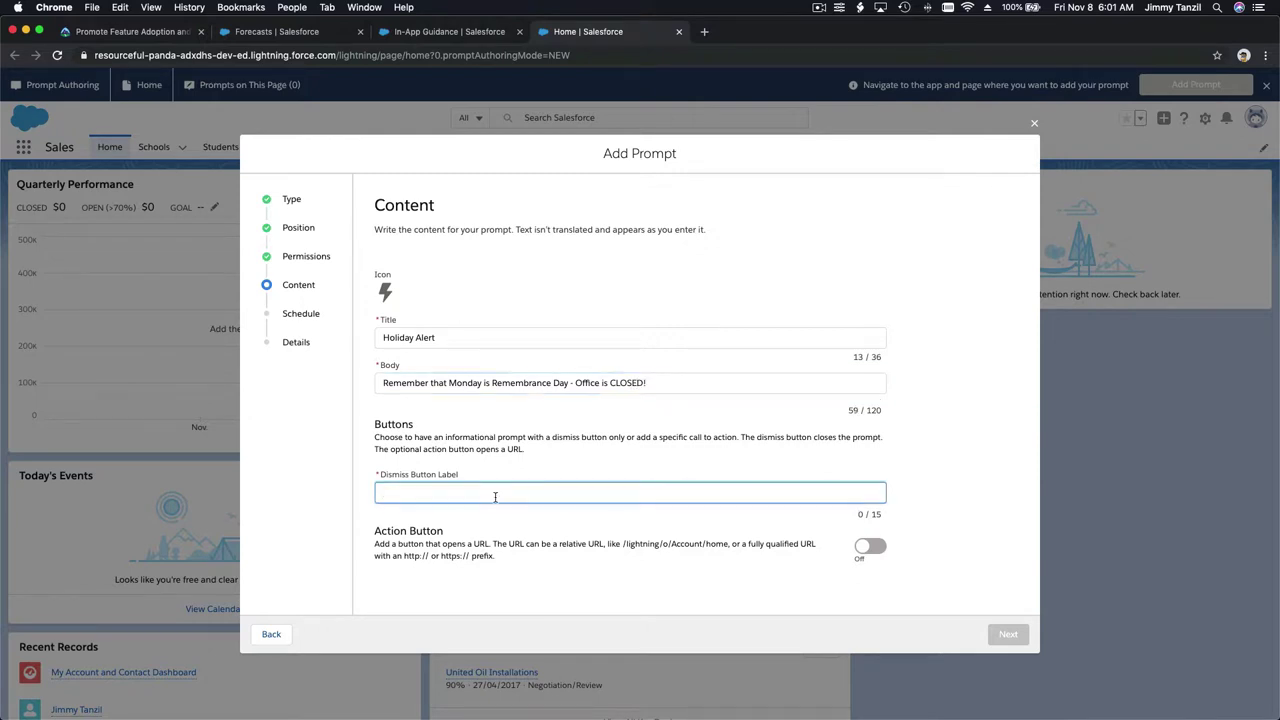
{"action": "type", "text": "I won"}
{"action": "key", "text": "BackSpace"}
{"action": "key", "text": "BackSpace"}
{"action": "type", "text": "OK!! I"}
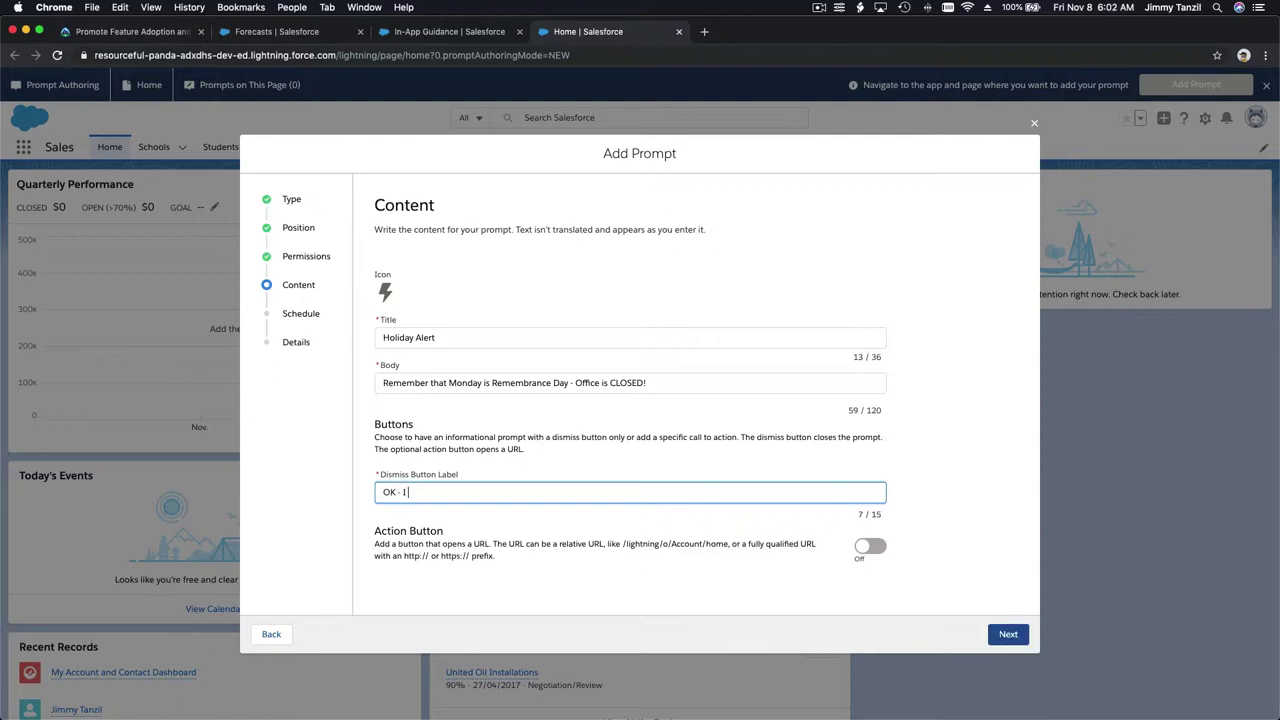
{"action": "type", "text": " won"}
{"action": "key", "text": "BackSpace"}
{"action": "key", "text": "BackSpace"}
{"action": "key", "text": "BackSpace"}
{"action": "key", "text": "BackSpace"}
{"action": "type", "text": "Got IT"}
{"action": "double_click", "coordinate": [876, 514]}
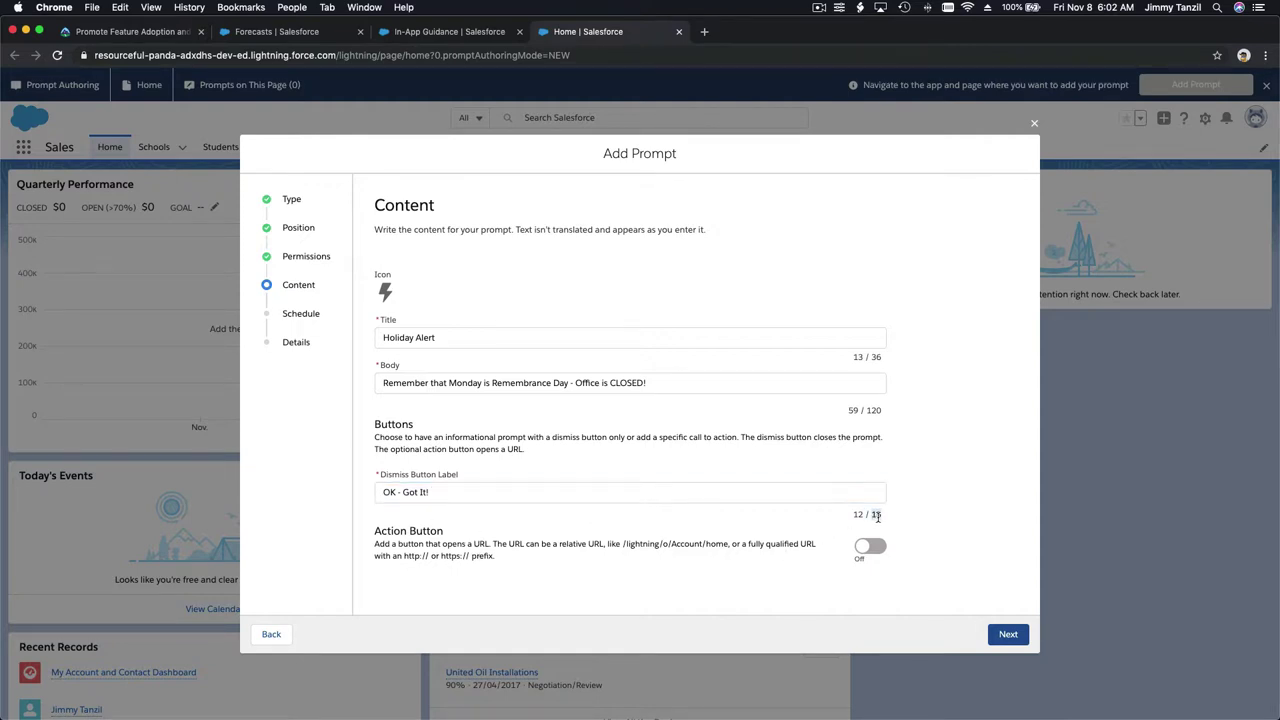
{"action": "left_click", "coordinate": [664, 568]}
{"action": "left_click", "coordinate": [864, 545]}
{"action": "scroll", "coordinate": [527, 537], "scroll_direction": "down", "scroll_amount": 2}
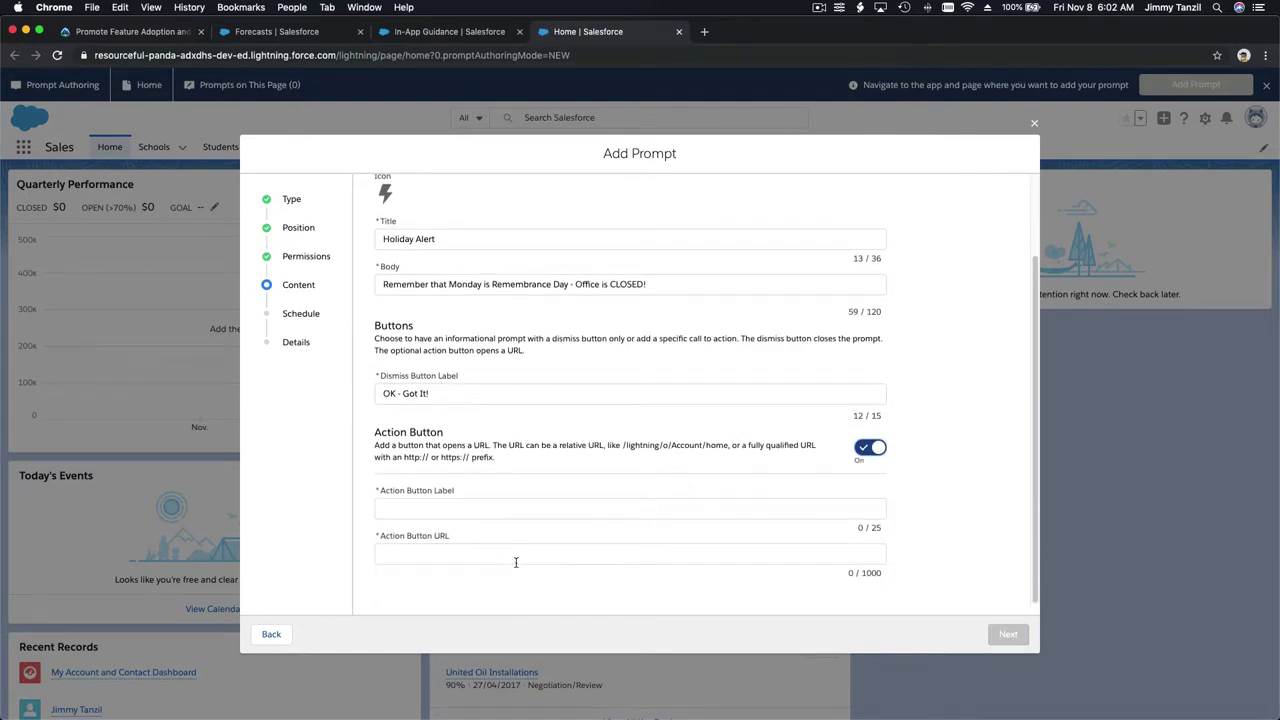
{"action": "left_click", "coordinate": [864, 447]}
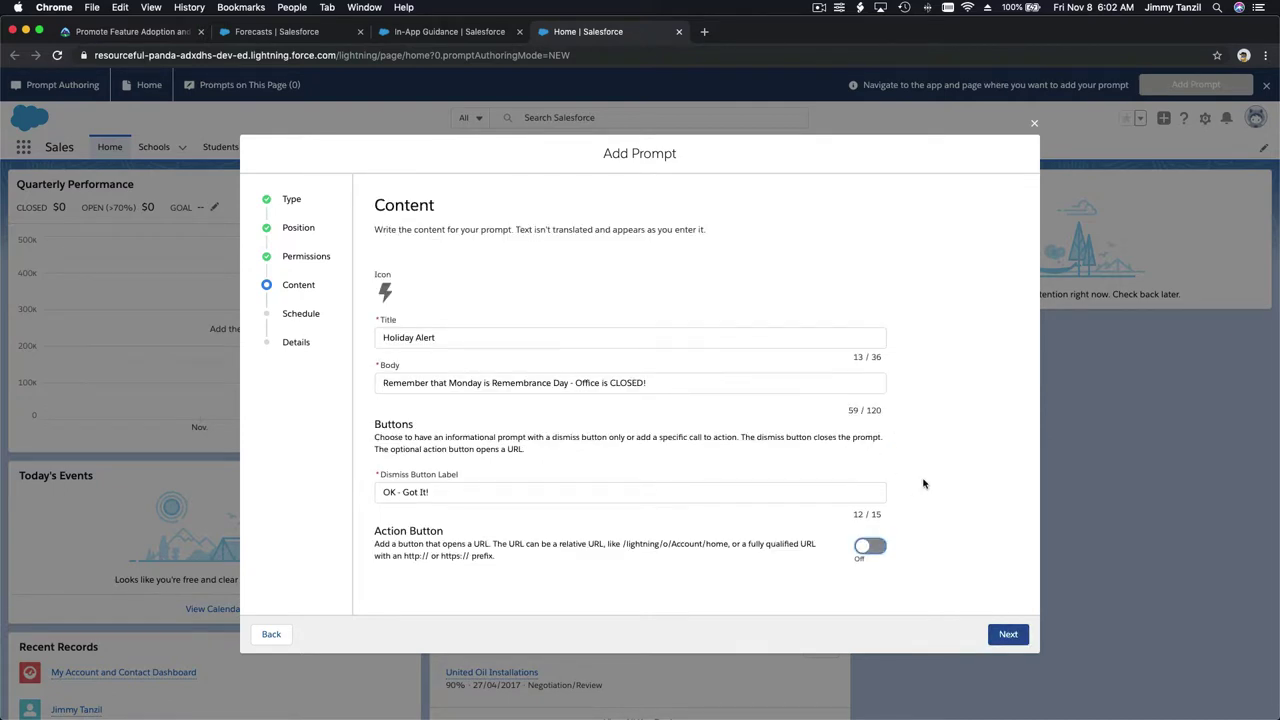
Step: Continue to the prompt's schedule and set its end date to 8-Nov-2019
{"action": "left_click", "coordinate": [1008, 636]}
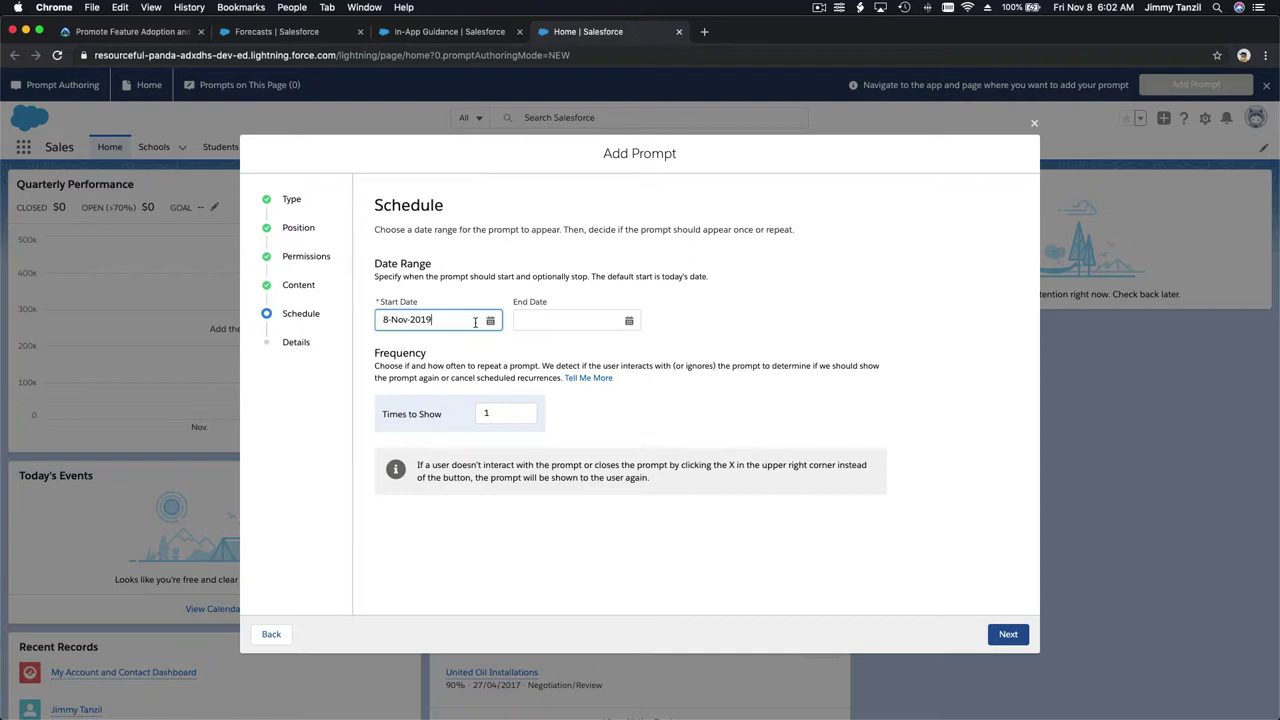
{"action": "left_click", "coordinate": [568, 320]}
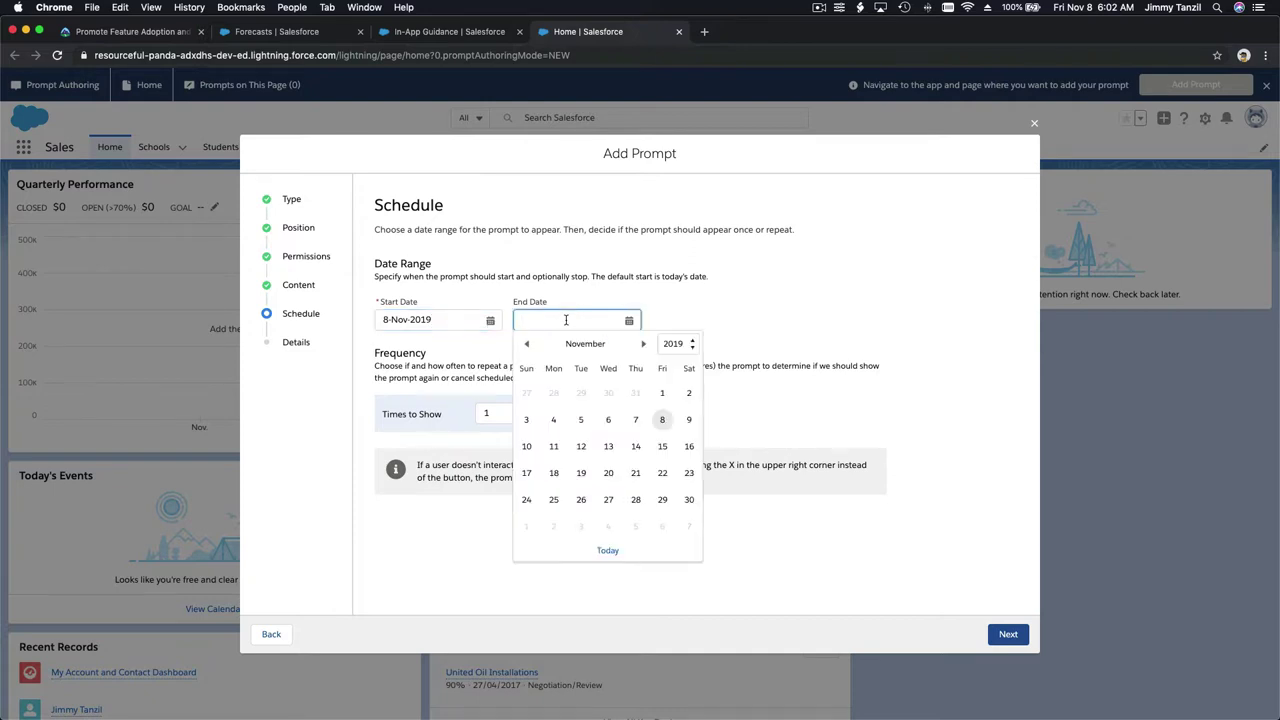
{"action": "left_click", "coordinate": [662, 420]}
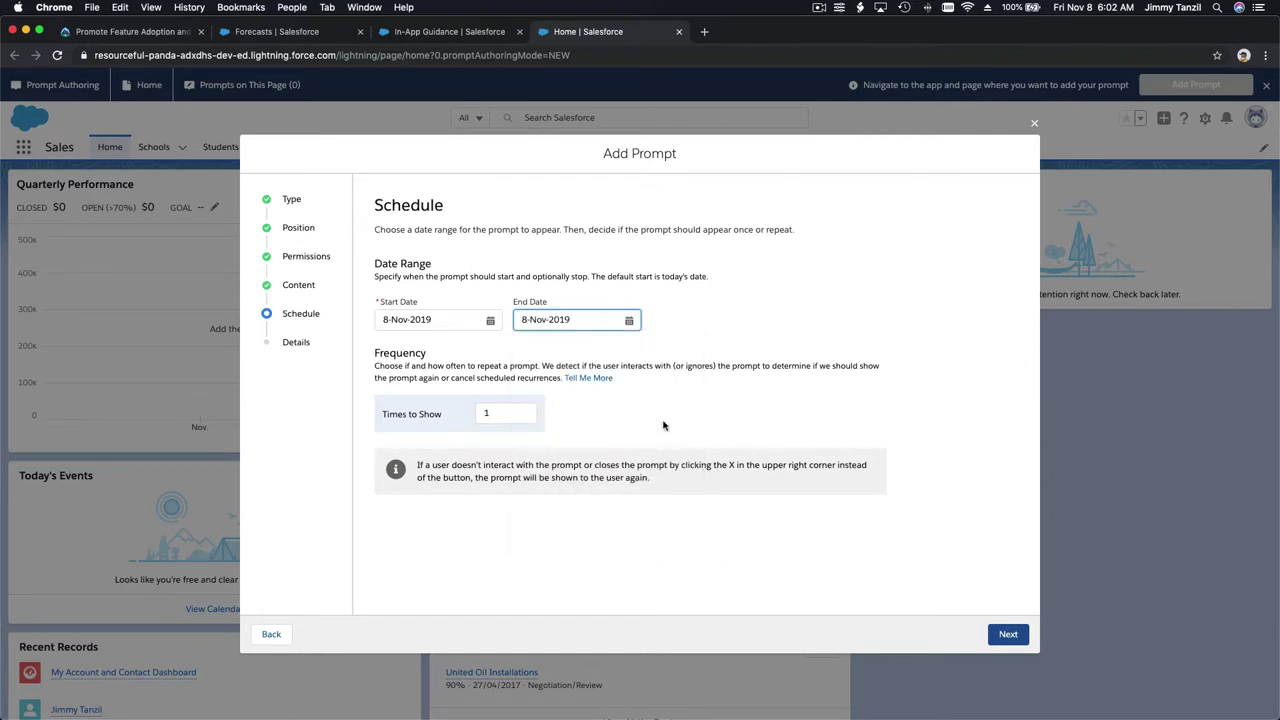
{"action": "left_click", "coordinate": [648, 414]}
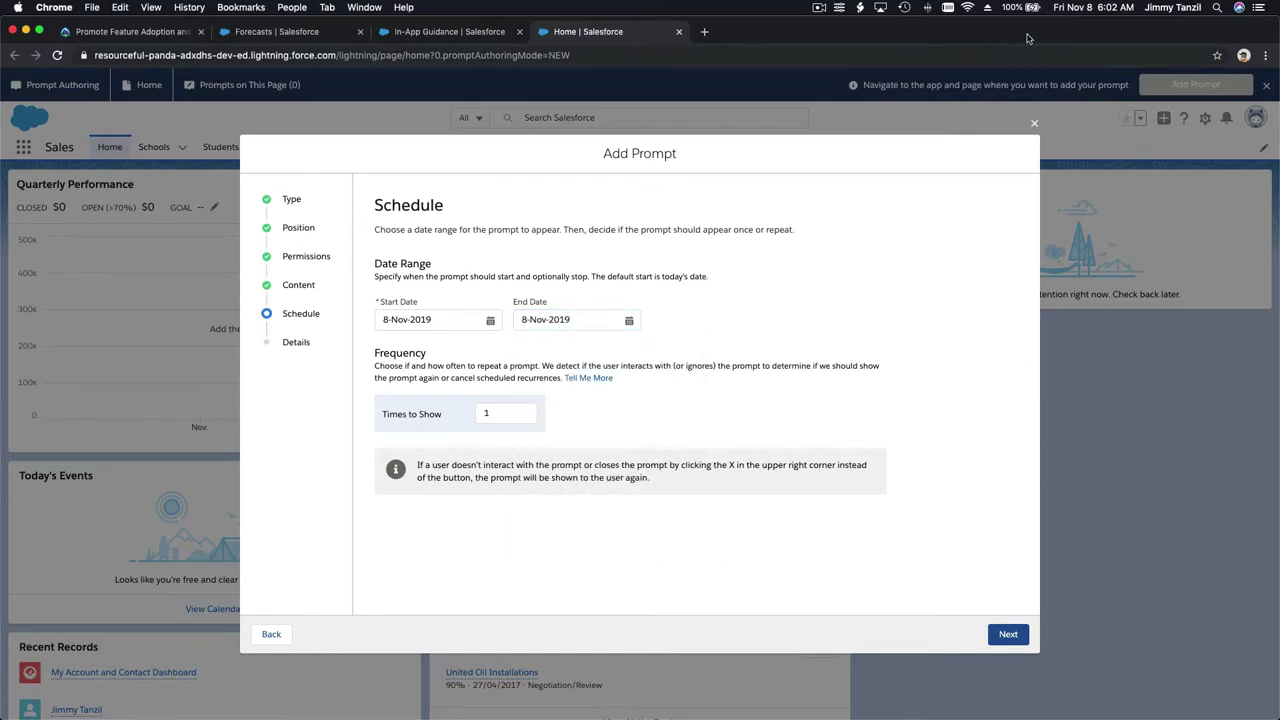
{"action": "left_click", "coordinate": [515, 414]}
{"action": "left_click", "coordinate": [550, 421]}
{"action": "left_click", "coordinate": [504, 419]}
{"action": "key", "text": "BackSpace"}
{"action": "type", "text": "4"}
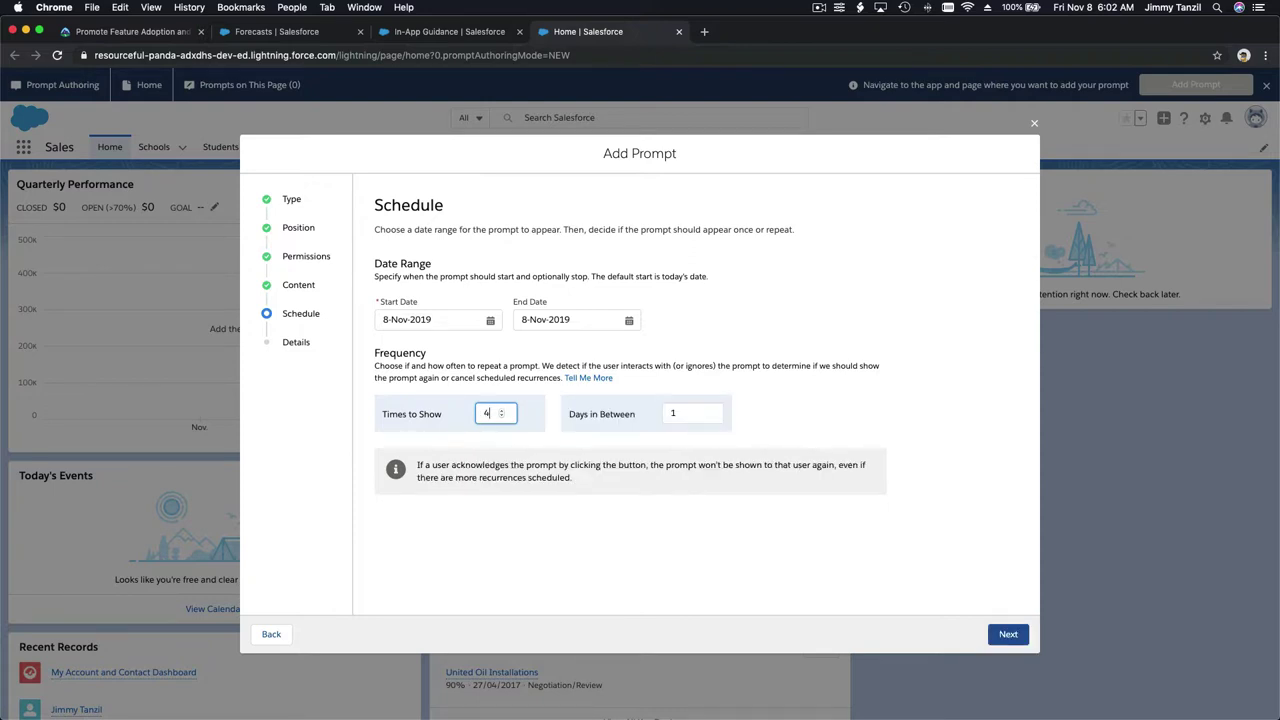
{"action": "key", "text": "BackSpace"}
{"action": "type", "text": "1"}
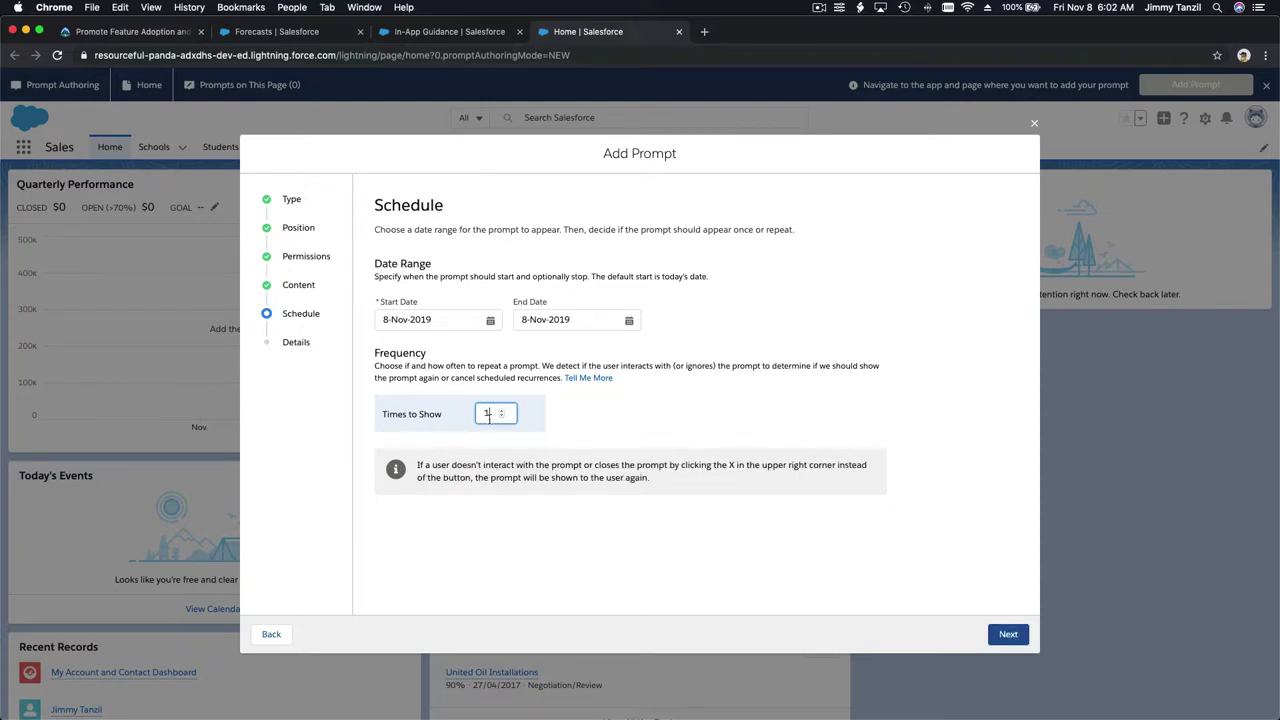
{"action": "key", "text": "BackSpace"}
{"action": "type", "text": "2"}
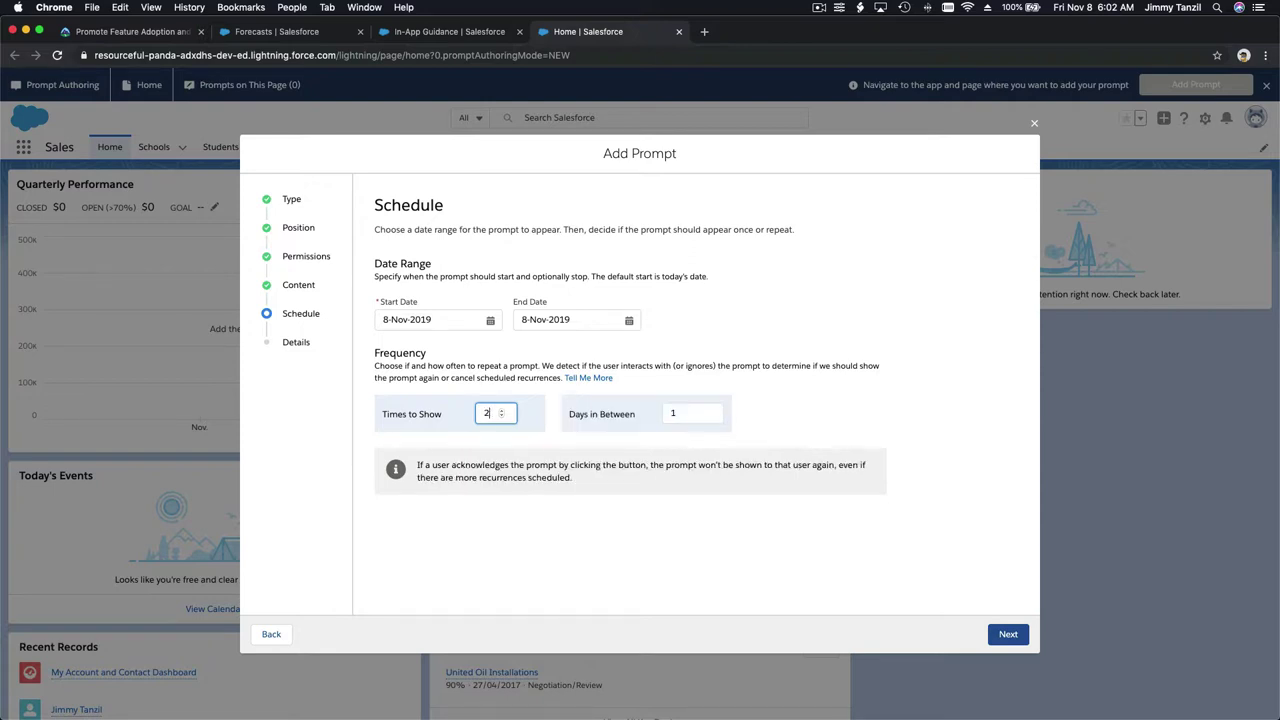
{"action": "key", "text": "BackSpace"}
{"action": "type", "text": "3"}
{"action": "left_click", "coordinate": [688, 413]}
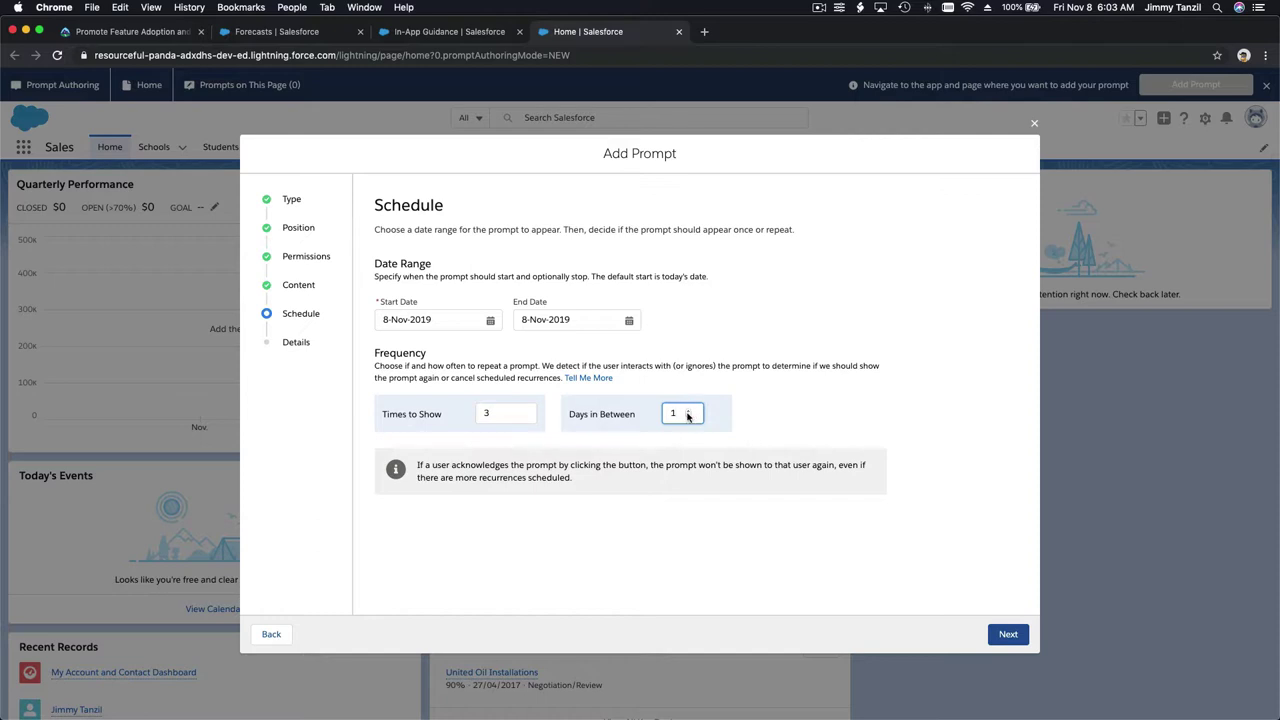
{"action": "left_click", "coordinate": [496, 413]}
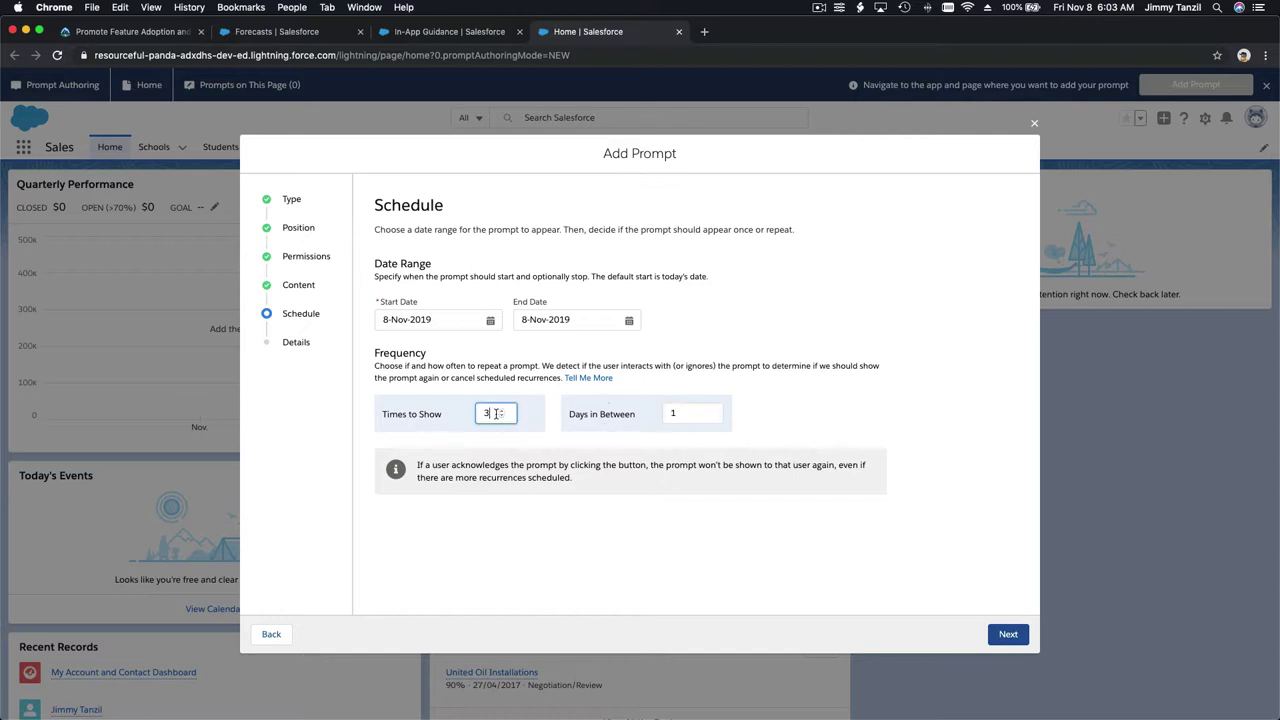
{"action": "key", "text": "BackSpace"}
{"action": "type", "text": "1"}
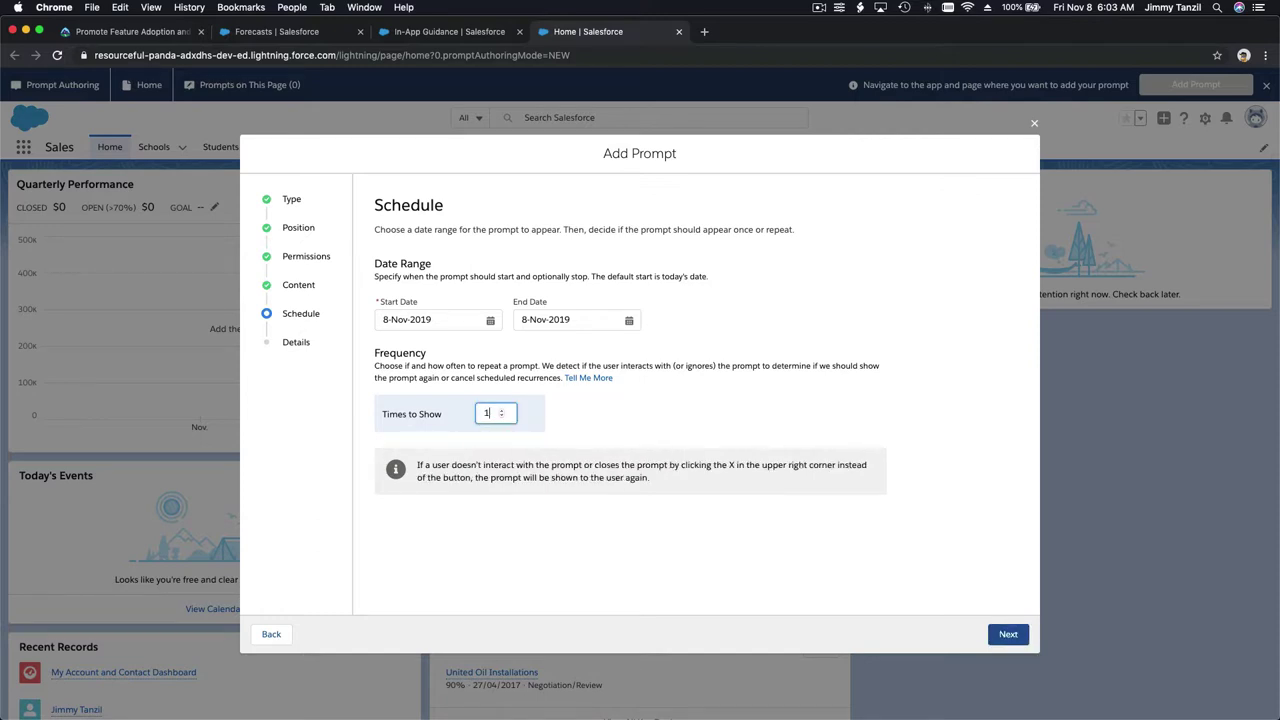
{"action": "left_click", "coordinate": [552, 456]}
Step: Continue to the prompt's details and name it "Holiday Alert"
{"action": "left_click", "coordinate": [1006, 634]}
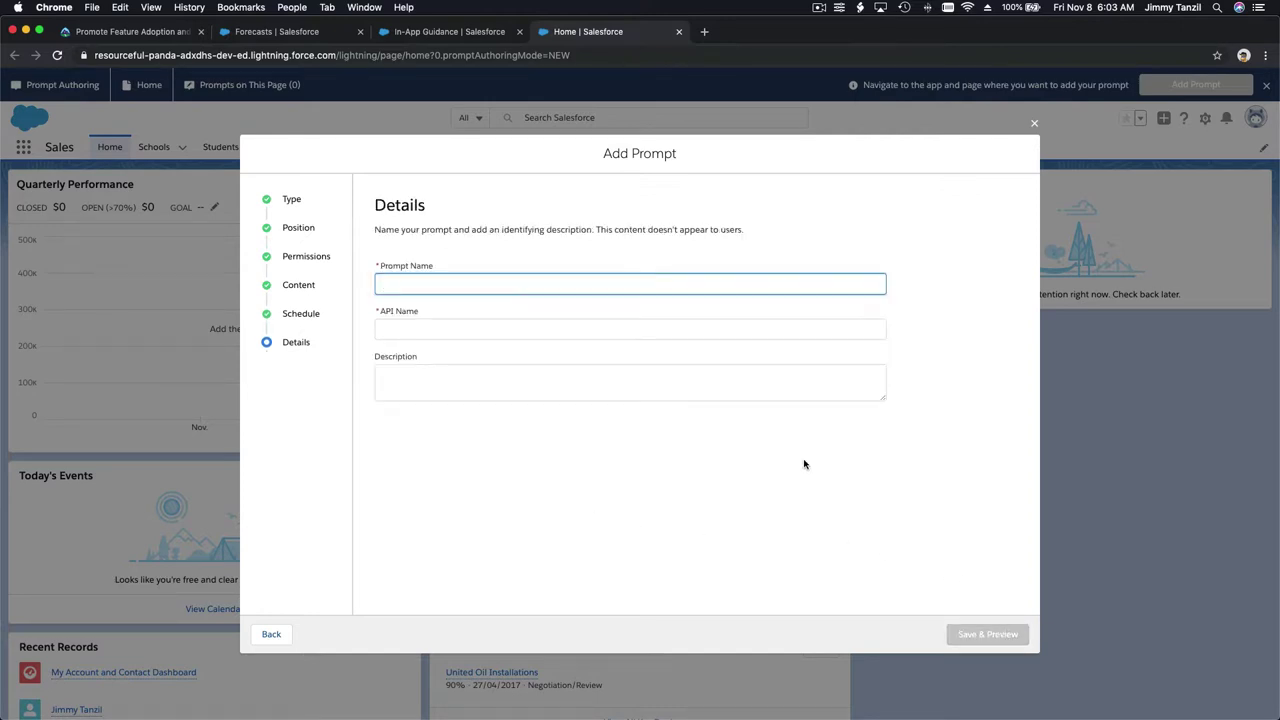
{"action": "type", "text": "Holoi"}
{"action": "key", "text": "BackSpace"}
{"action": "type", "text": "iday Alert"}
{"action": "key", "text": "Tab"}
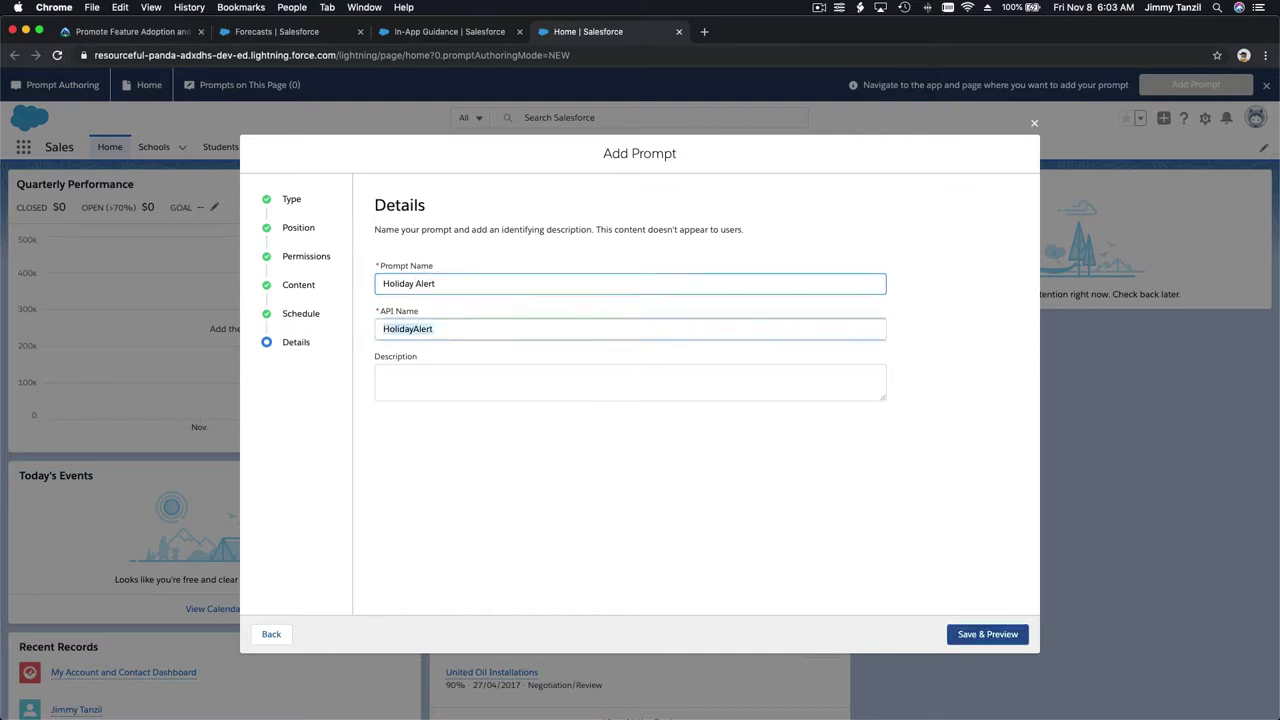
Step: Describe the prompt as "Alert everyone when there is a holiday and the office is closed." and save it with a preview
{"action": "key", "text": "Tab"}
{"action": "type", "text": "Aler"}
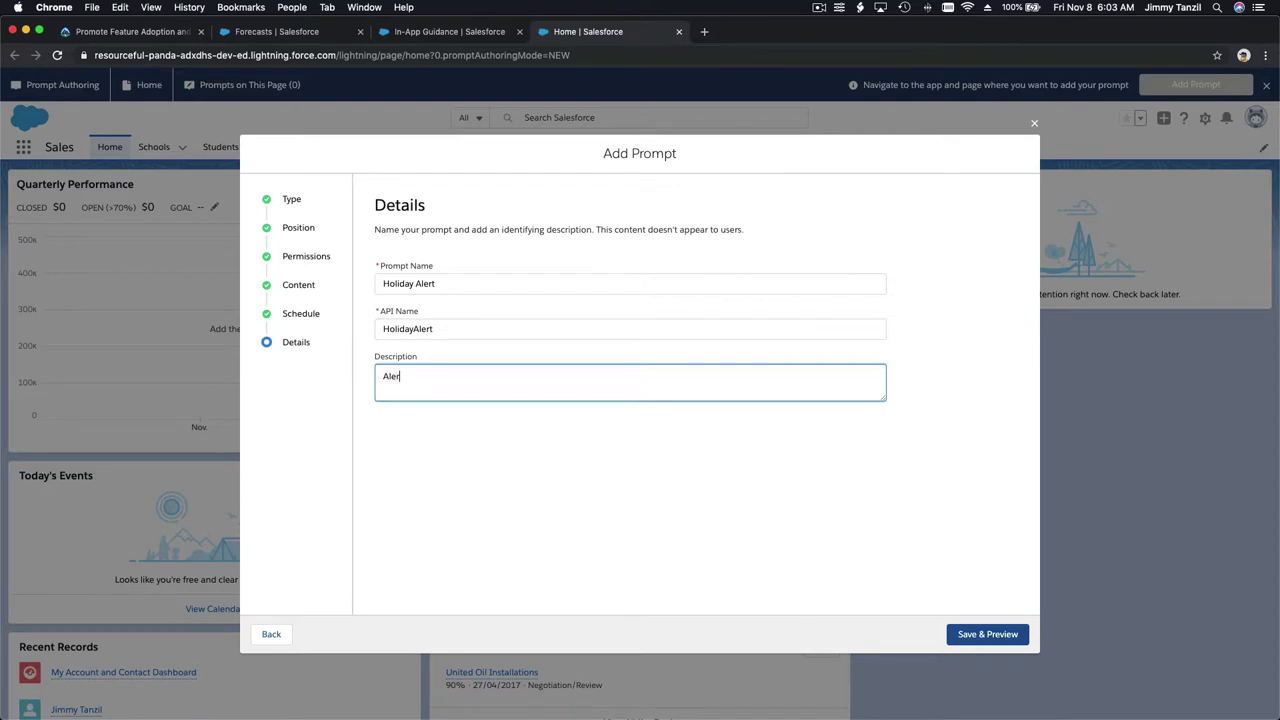
{"action": "type", "text": "t averyone when there is a holiday and the office is cl"}
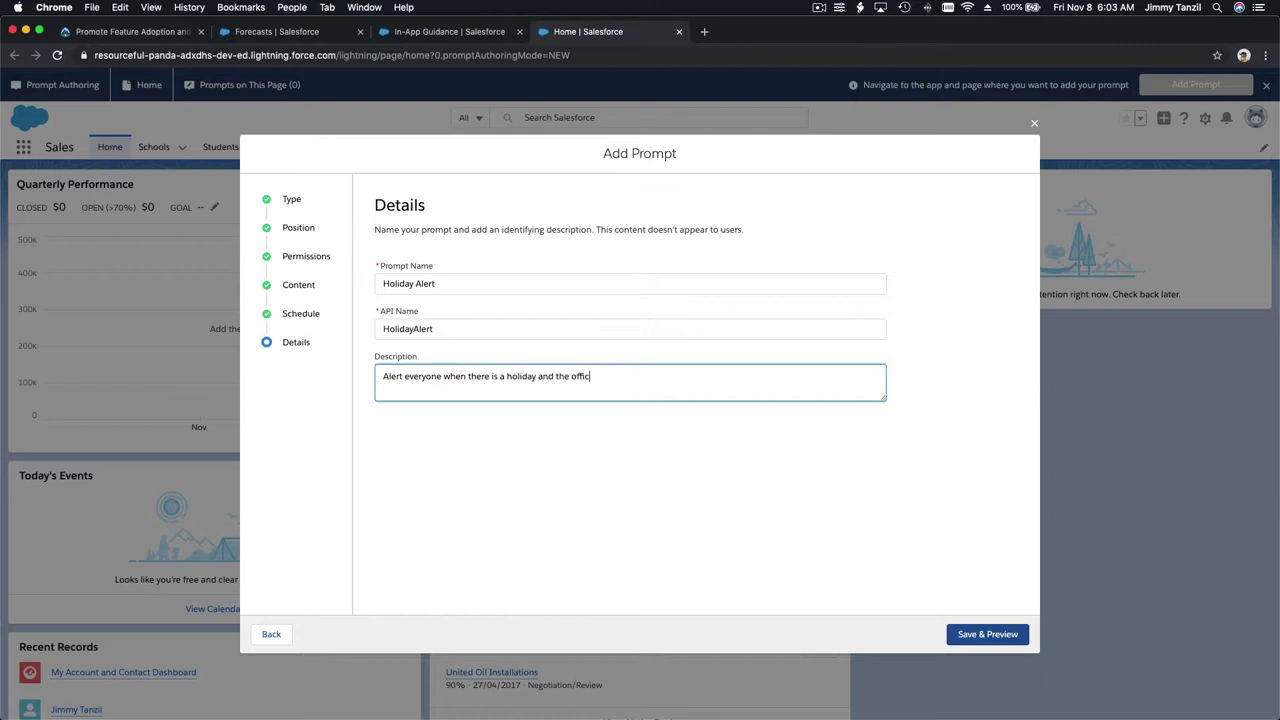
{"action": "type", "text": "osed."}
{"action": "left_click", "coordinate": [987, 634]}
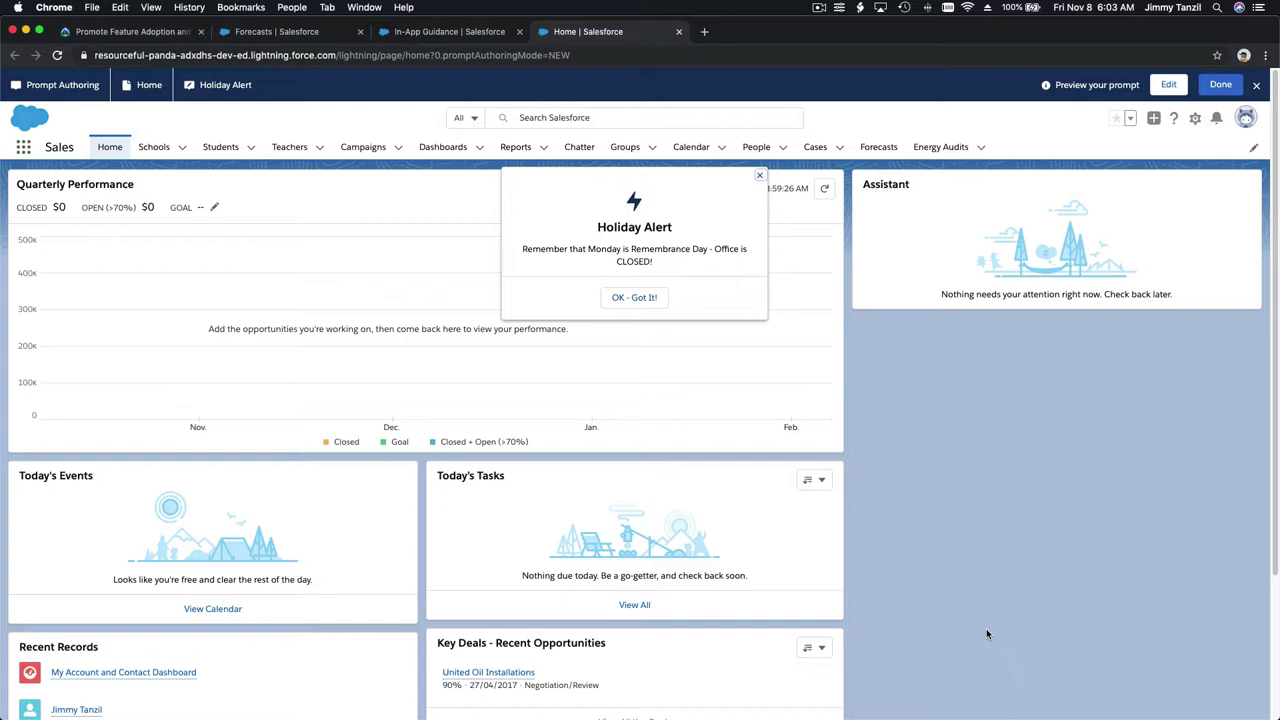
Step: Dismiss the Holiday Alert preview with its own button and show the All list view of Students
{"action": "left_click", "coordinate": [636, 297]}
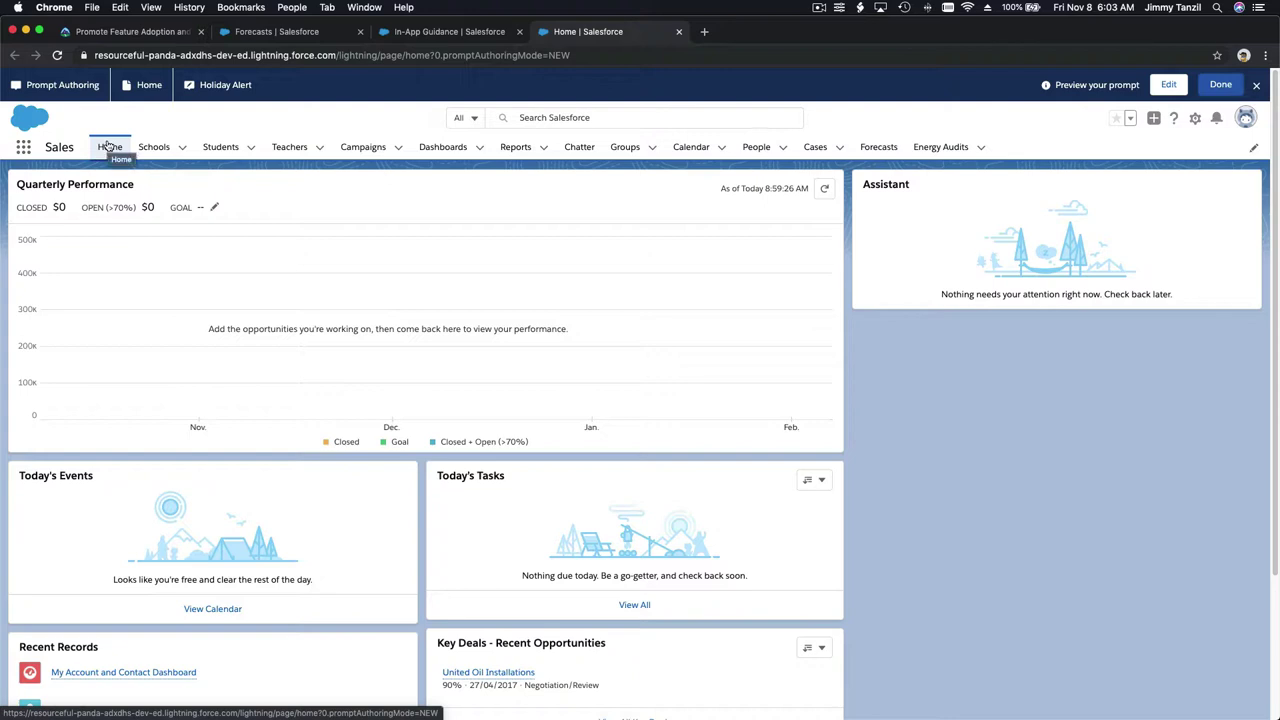
{"action": "left_click", "coordinate": [224, 148]}
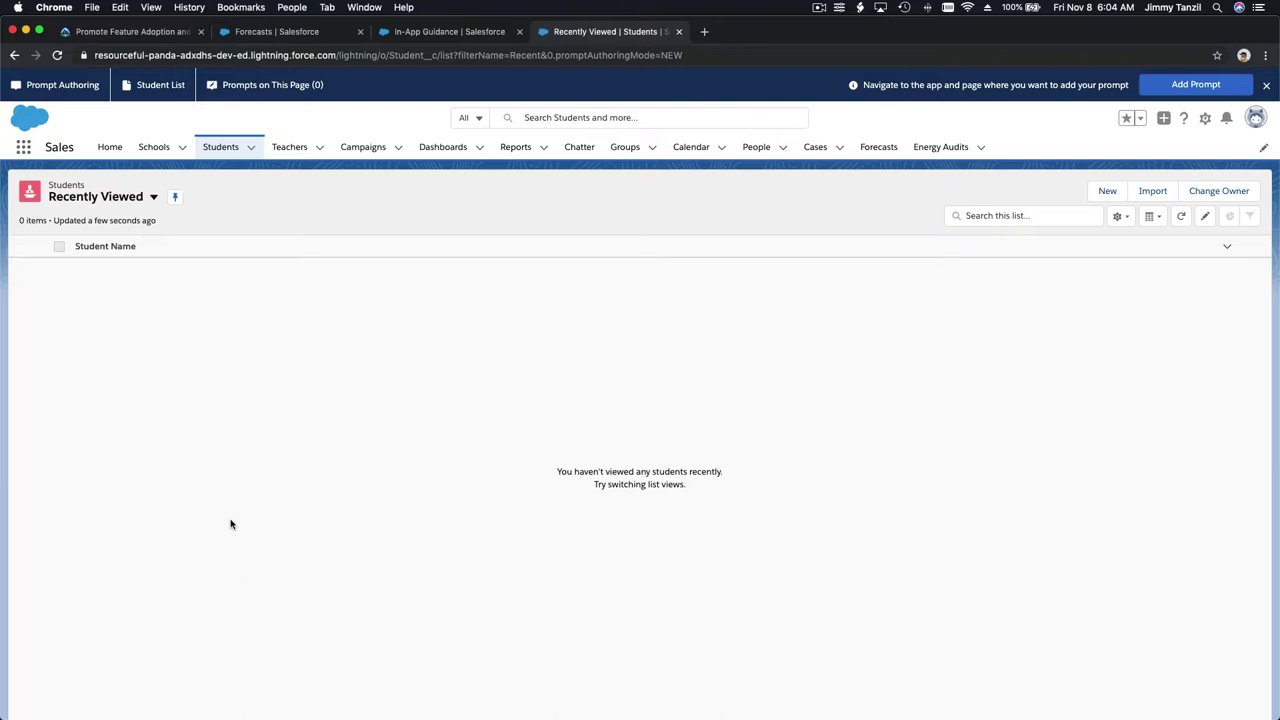
{"action": "left_click", "coordinate": [146, 200]}
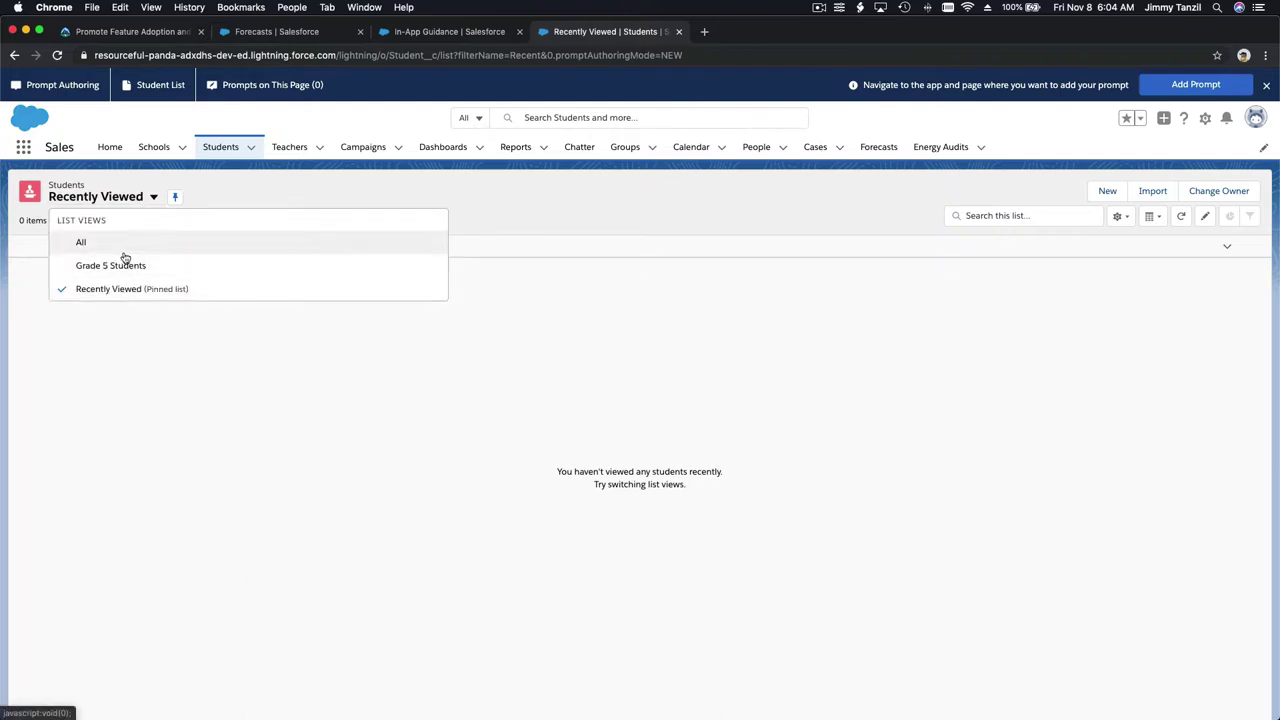
{"action": "left_click", "coordinate": [123, 247]}
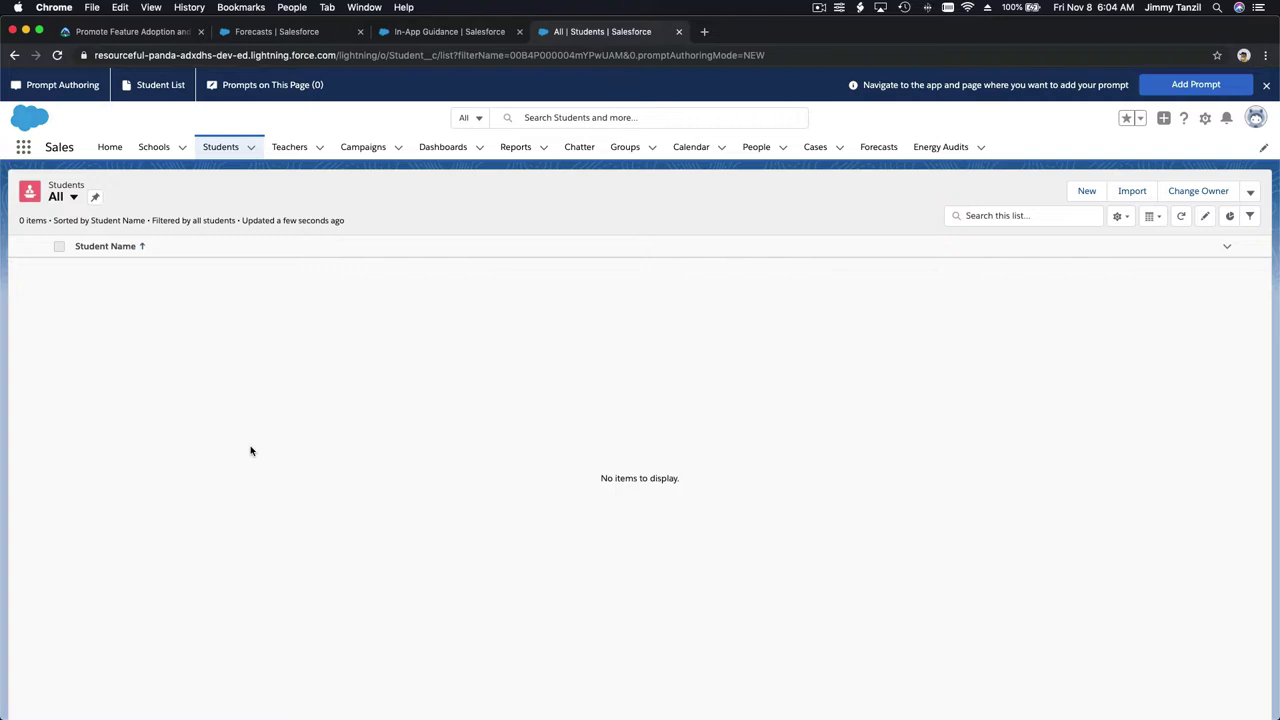
{"action": "left_click", "coordinate": [232, 160]}
Step: Start a Docked Prompt on the Students list, keep it visible to Everyone, and continue to its content
{"action": "left_click", "coordinate": [1195, 85]}
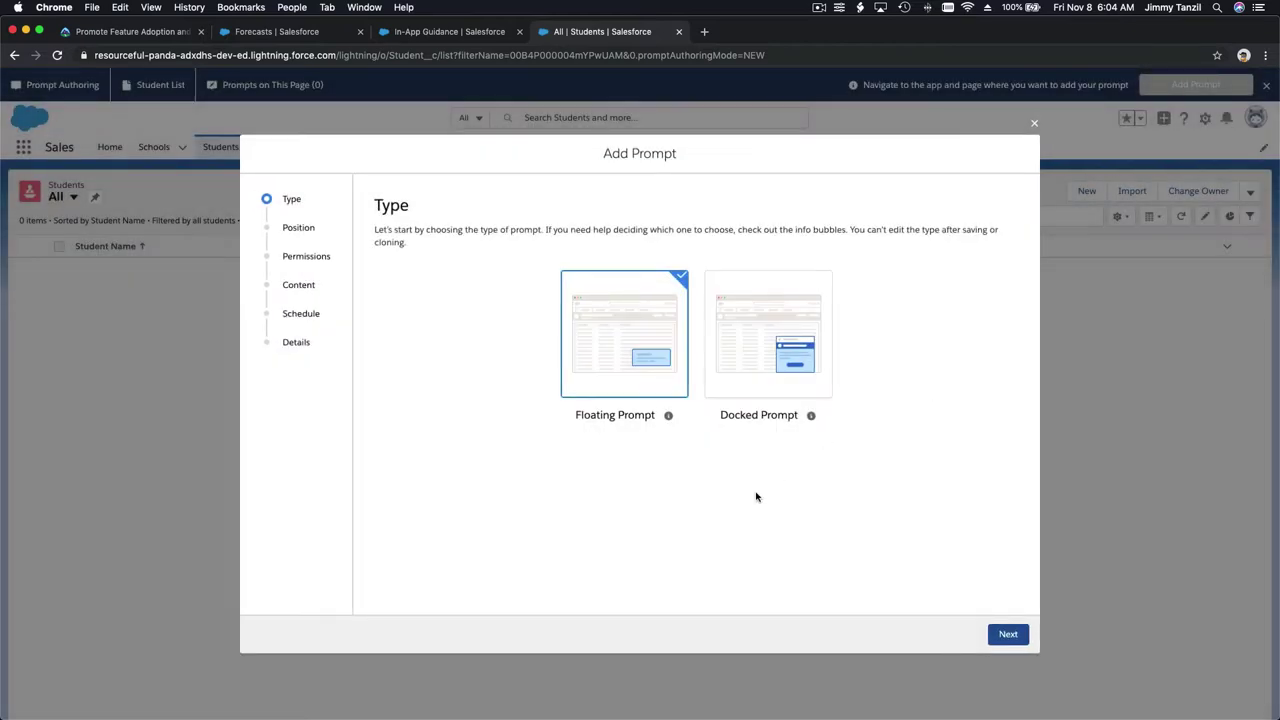
{"action": "left_click", "coordinate": [763, 337]}
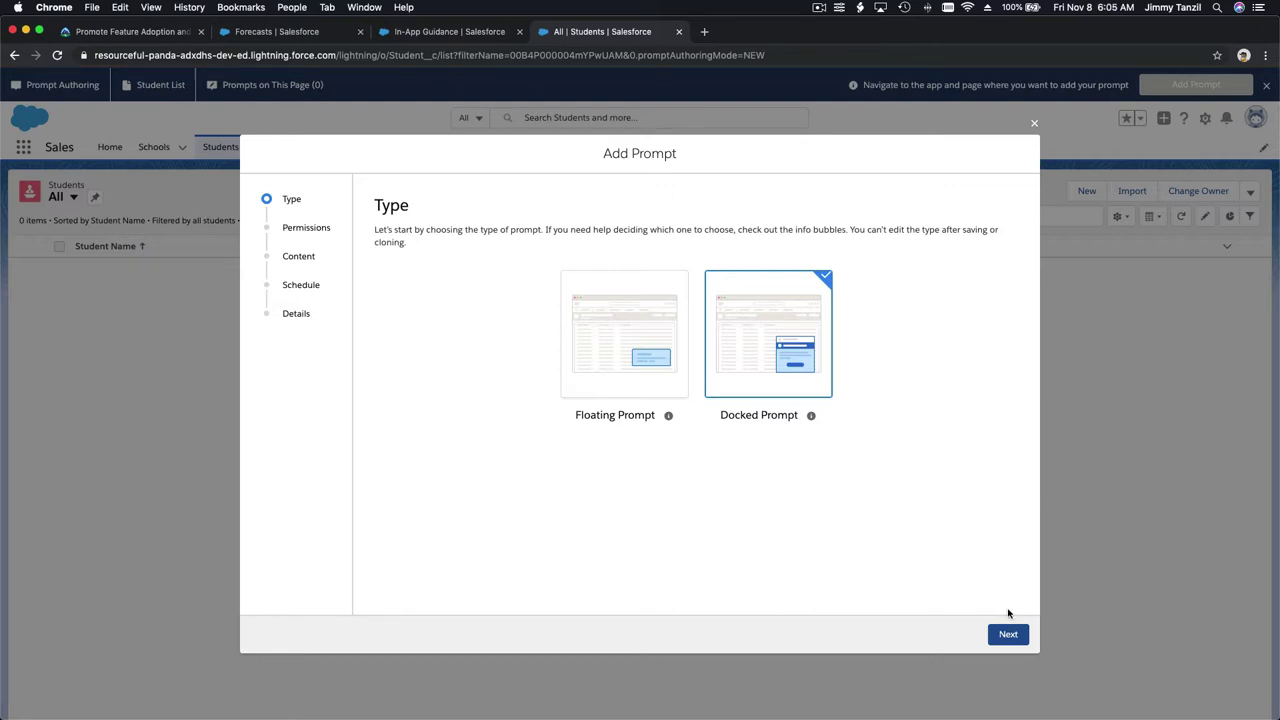
{"action": "left_click", "coordinate": [1008, 634]}
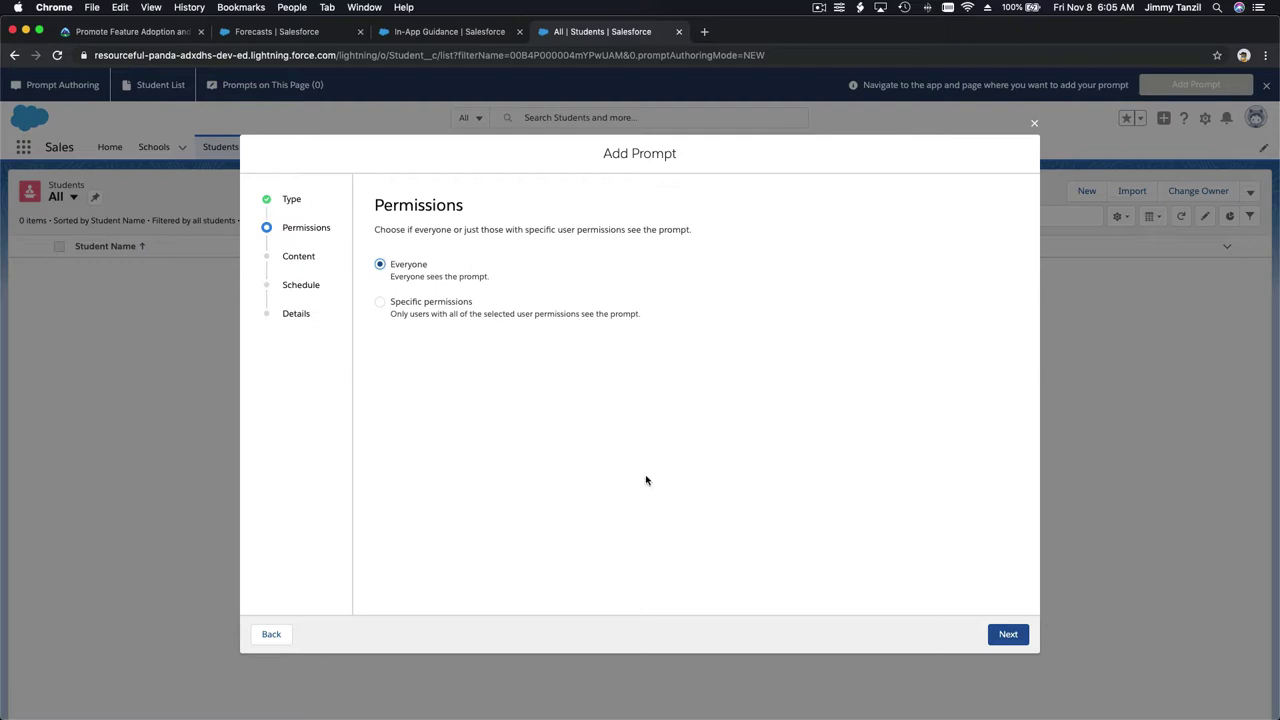
{"action": "left_click", "coordinate": [1008, 633]}
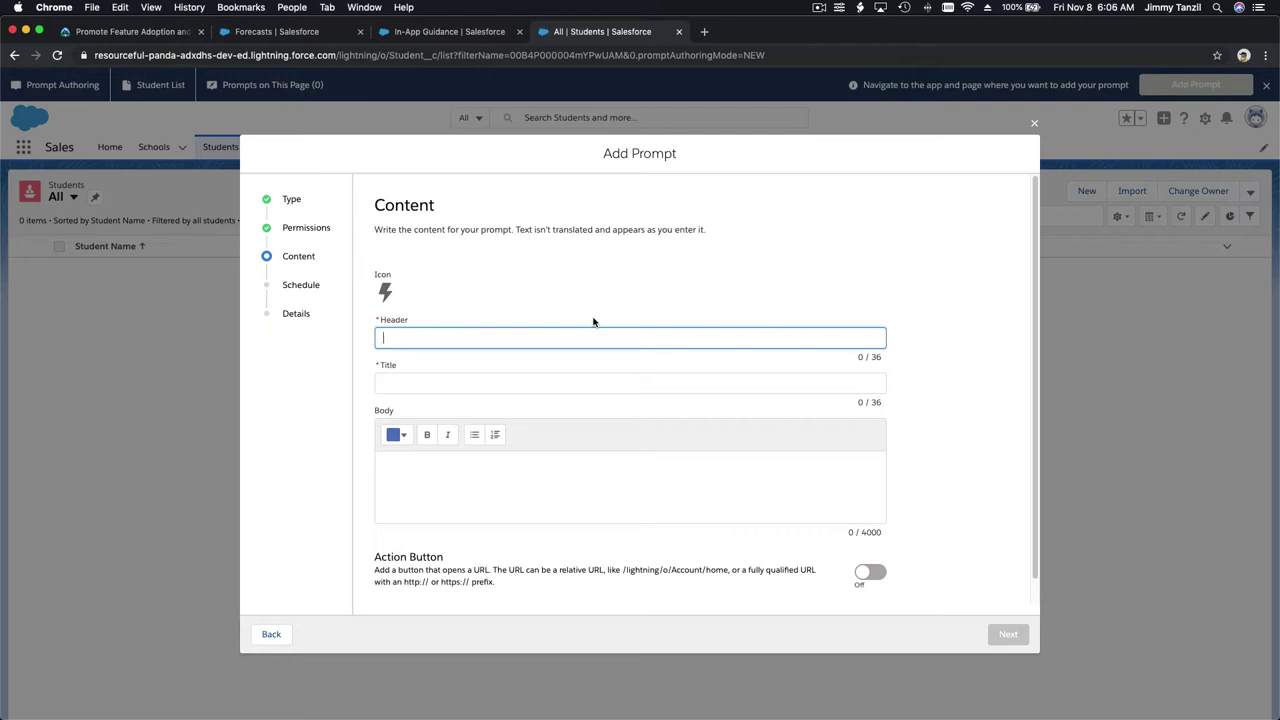
Step: Set the docked prompt's header to "Student Absence Notification" and its title to "Who is absent today?"
{"action": "type", "text": "Student Absence Notifi"}
{"action": "type", "text": "cation"}
{"action": "left_click", "coordinate": [383, 383]}
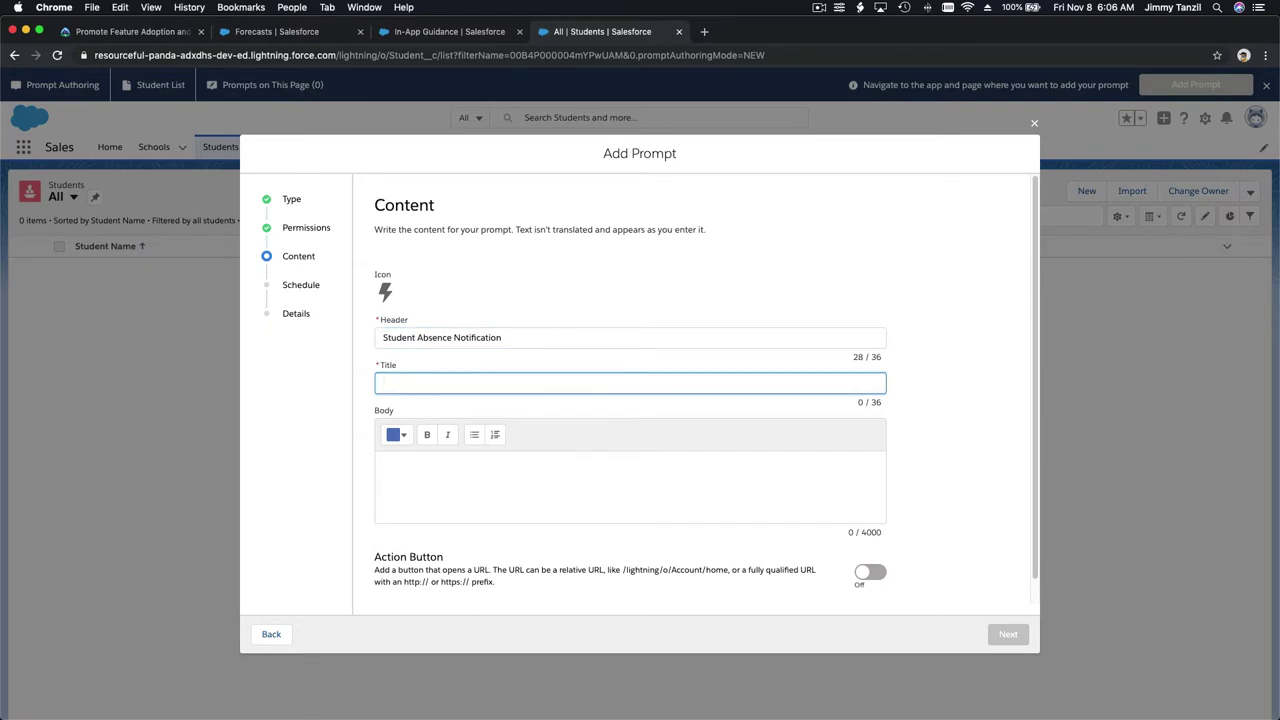
{"action": "type", "text": "Who is absent today?"}
{"action": "key", "text": "Tab"}
{"action": "key", "text": "Tab"}
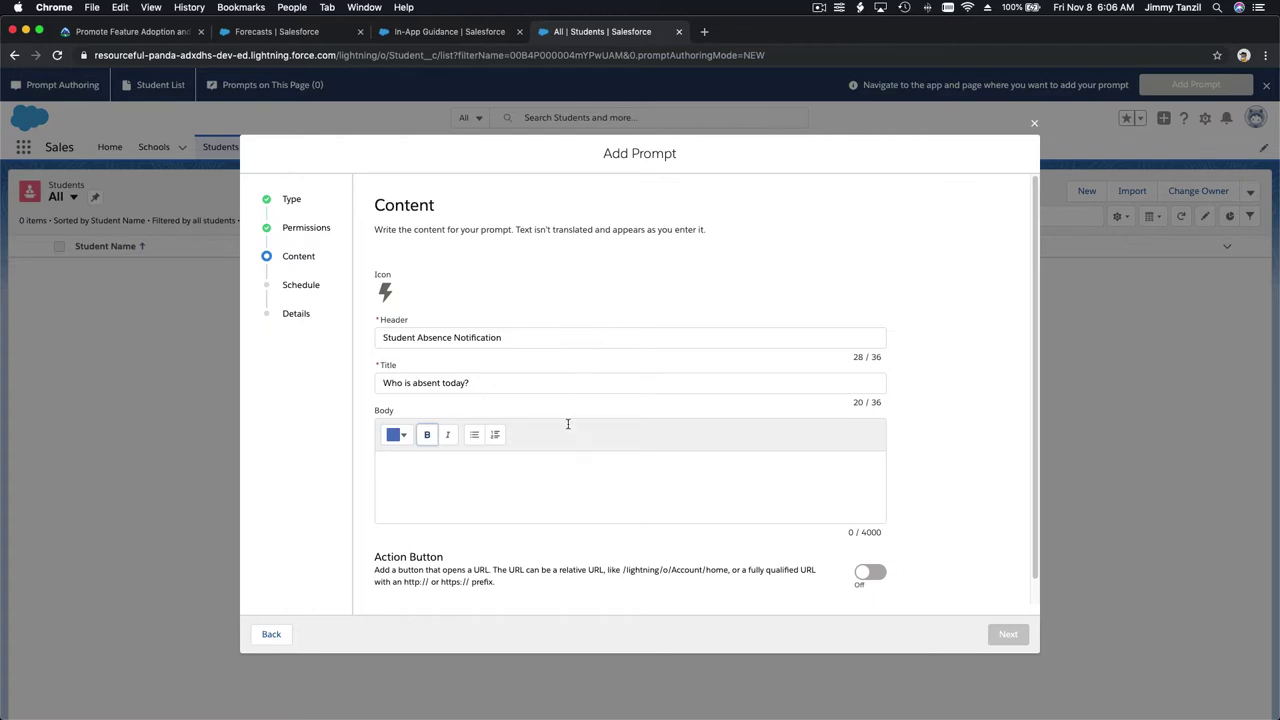
Step: Begin the docked prompt's body with the word "Teachers!" in bold
{"action": "left_click", "coordinate": [554, 491]}
{"action": "type", "text": "Teachers!"}
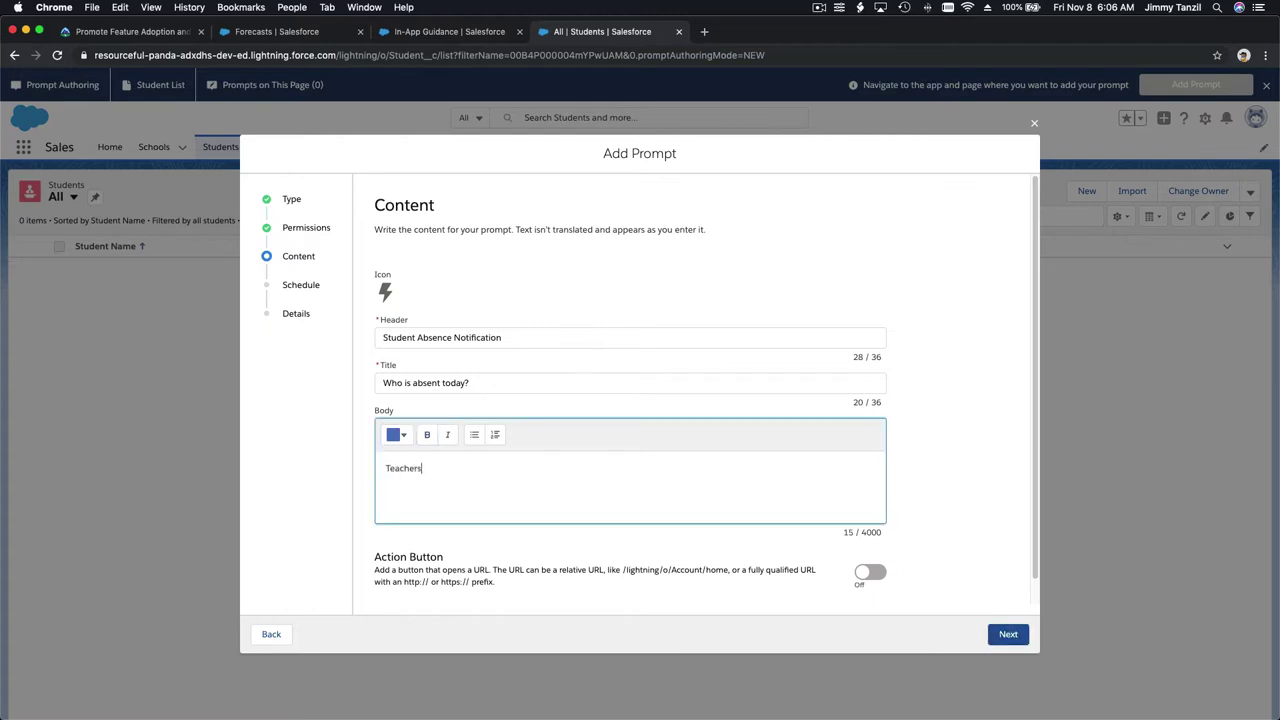
{"action": "triple_click", "coordinate": [403, 468]}
{"action": "key", "text": "super+b"}
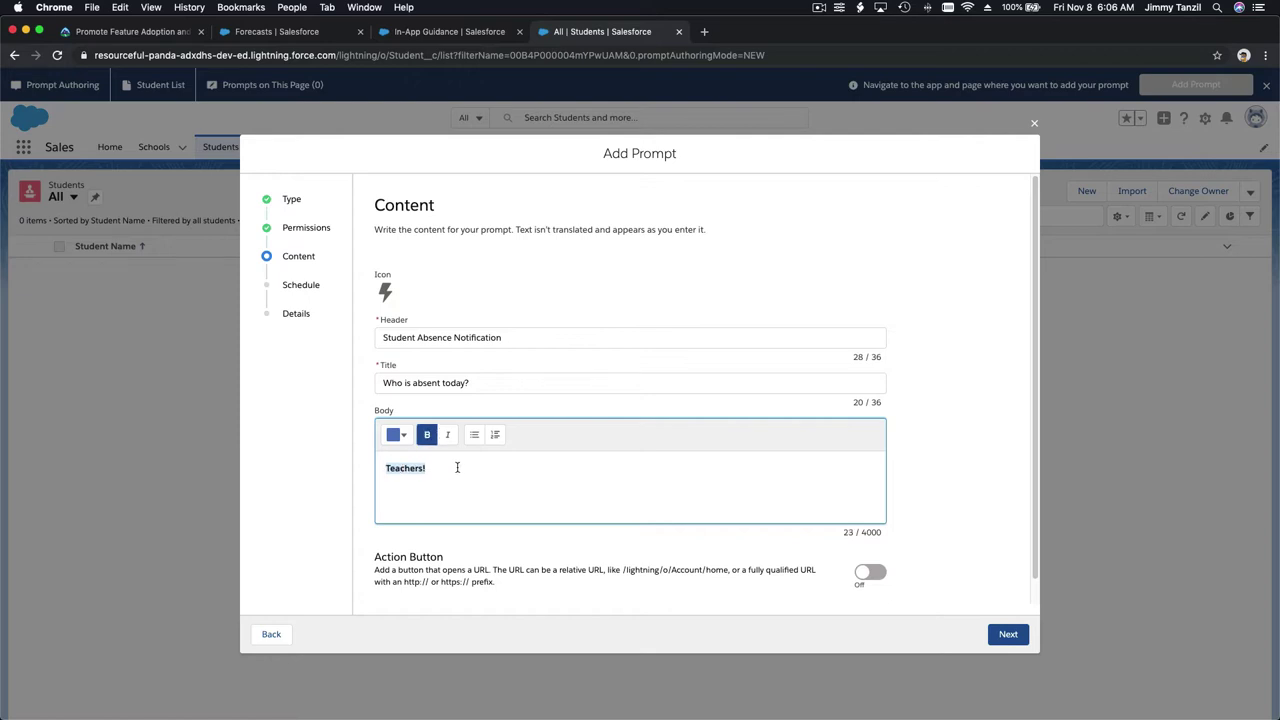
{"action": "left_click", "coordinate": [456, 469]}
{"action": "key", "text": "super+b"}
Step: Continue the body in regular weight with "Now you can see who is absent in your class for the day by clicking on the new button - below!"
{"action": "type", "text": "Now you"}
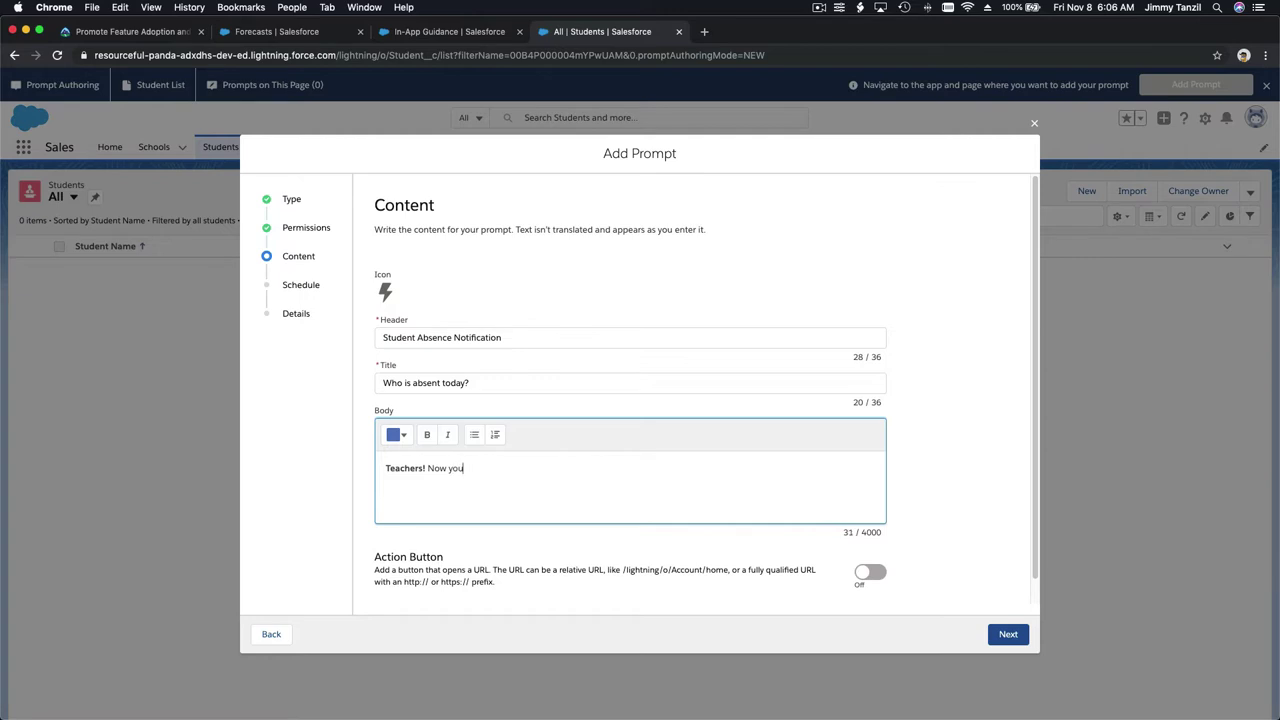
{"action": "type", "text": " can see who is absent in your classs"}
{"action": "key", "text": "BackSpace"}
{"action": "type", "text": "for the day"}
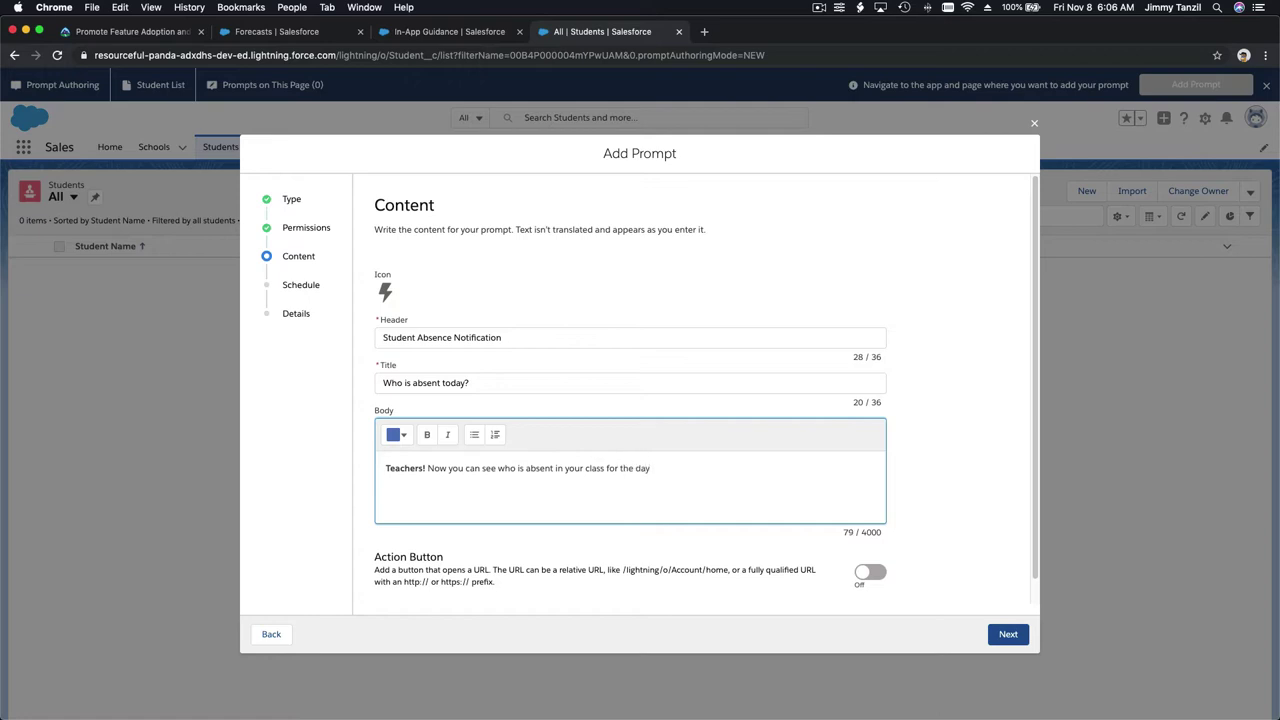
{"action": "type", "text": "  by clicking on the new button"}
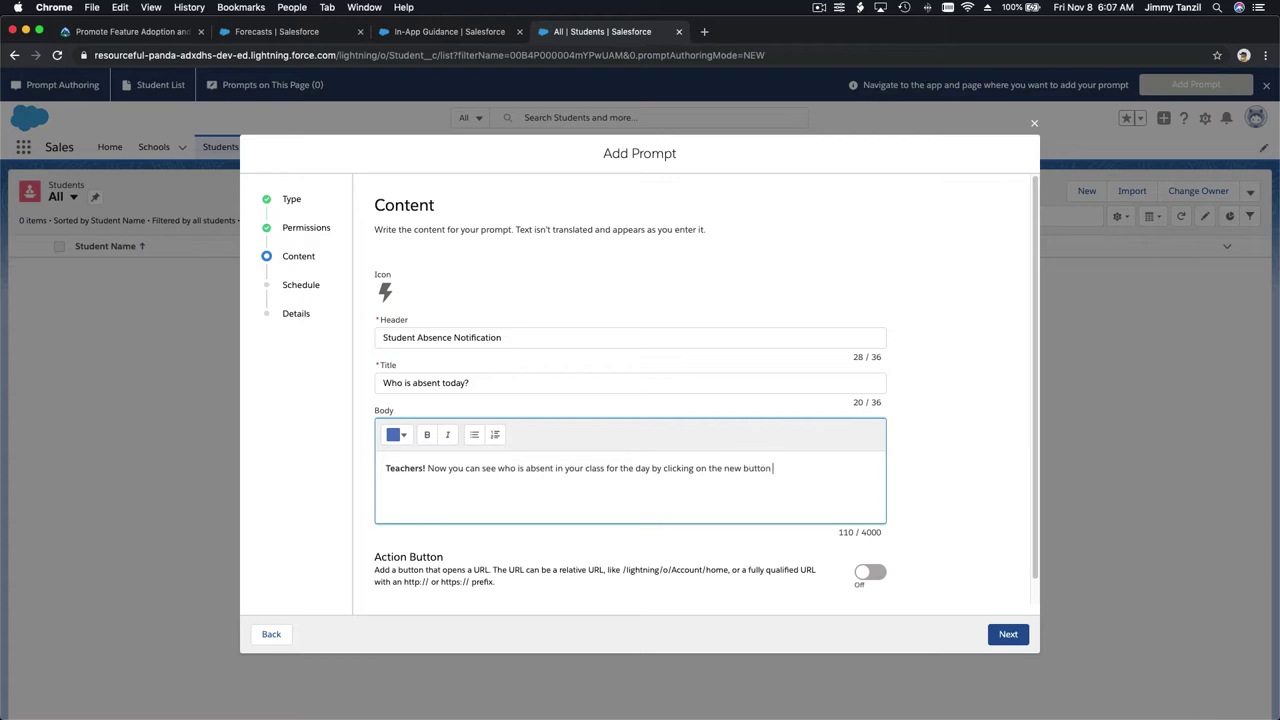
{"action": "type", "text": " - below!"}
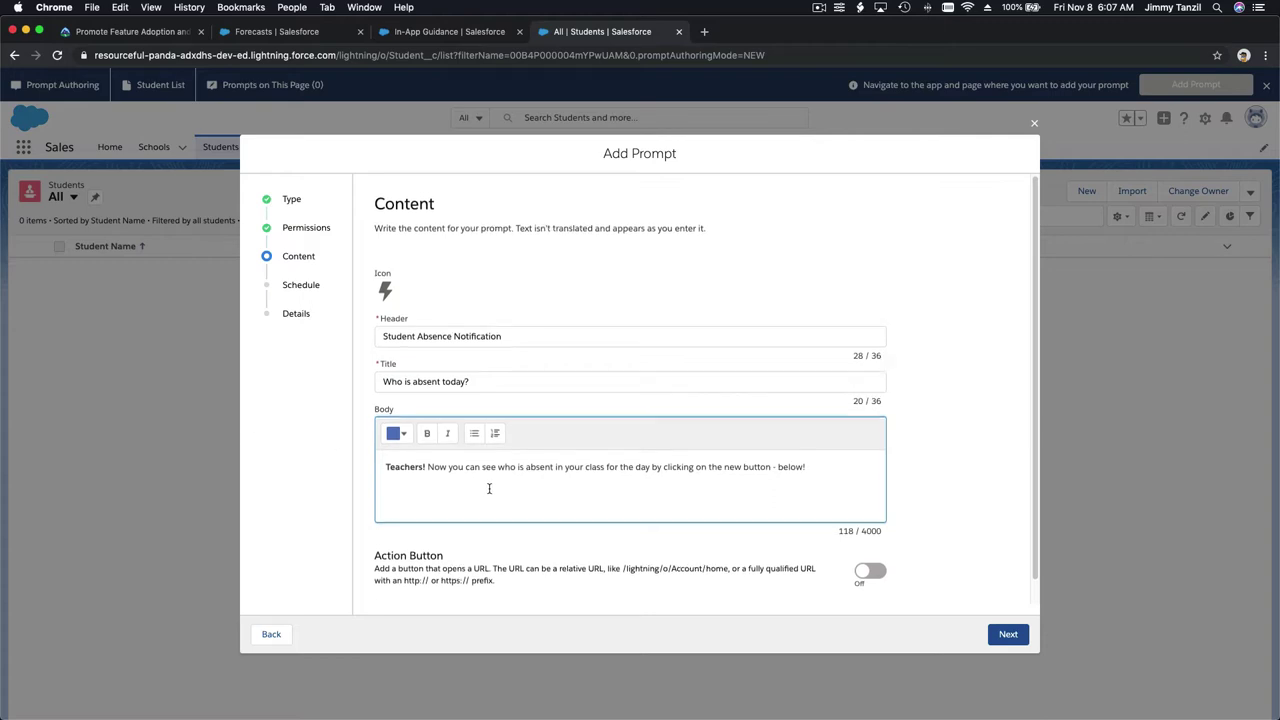
Step: Enable the prompt's action button and label it "Absence List for Today"
{"action": "scroll", "coordinate": [489, 488], "scroll_direction": "down", "scroll_amount": 1}
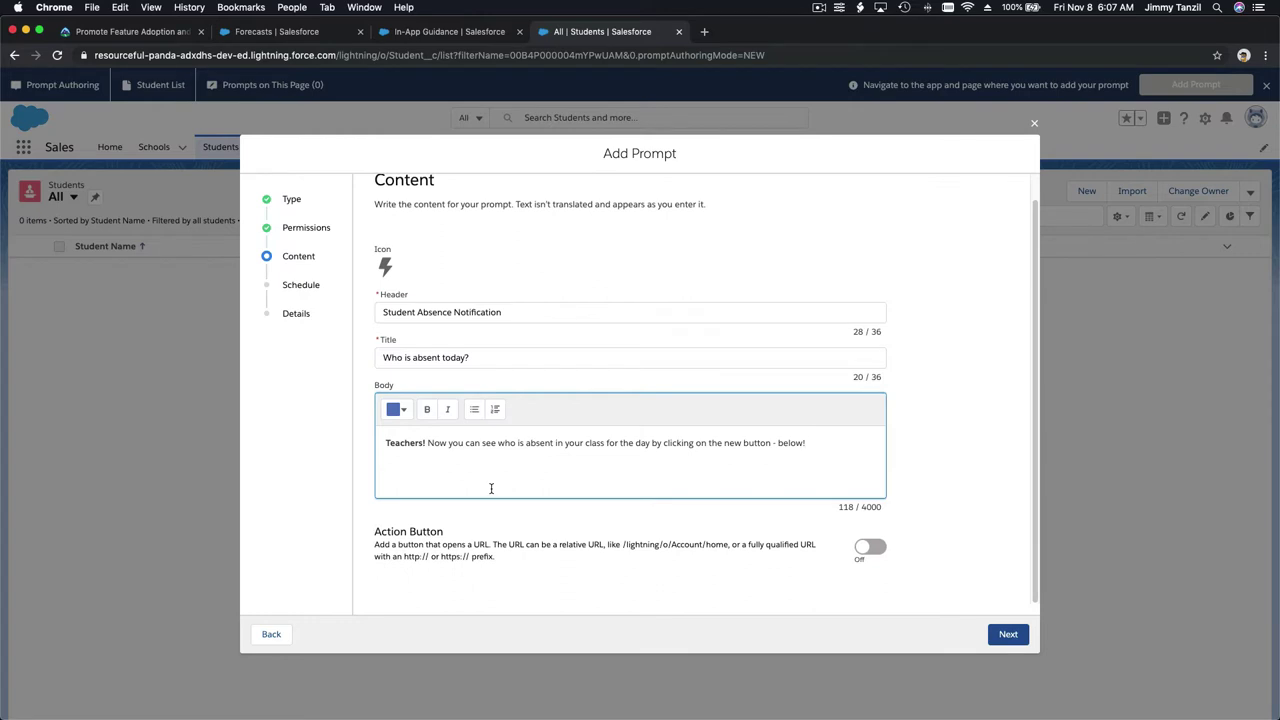
{"action": "left_click", "coordinate": [864, 550]}
{"action": "scroll", "coordinate": [880, 528], "scroll_direction": "down", "scroll_amount": 3}
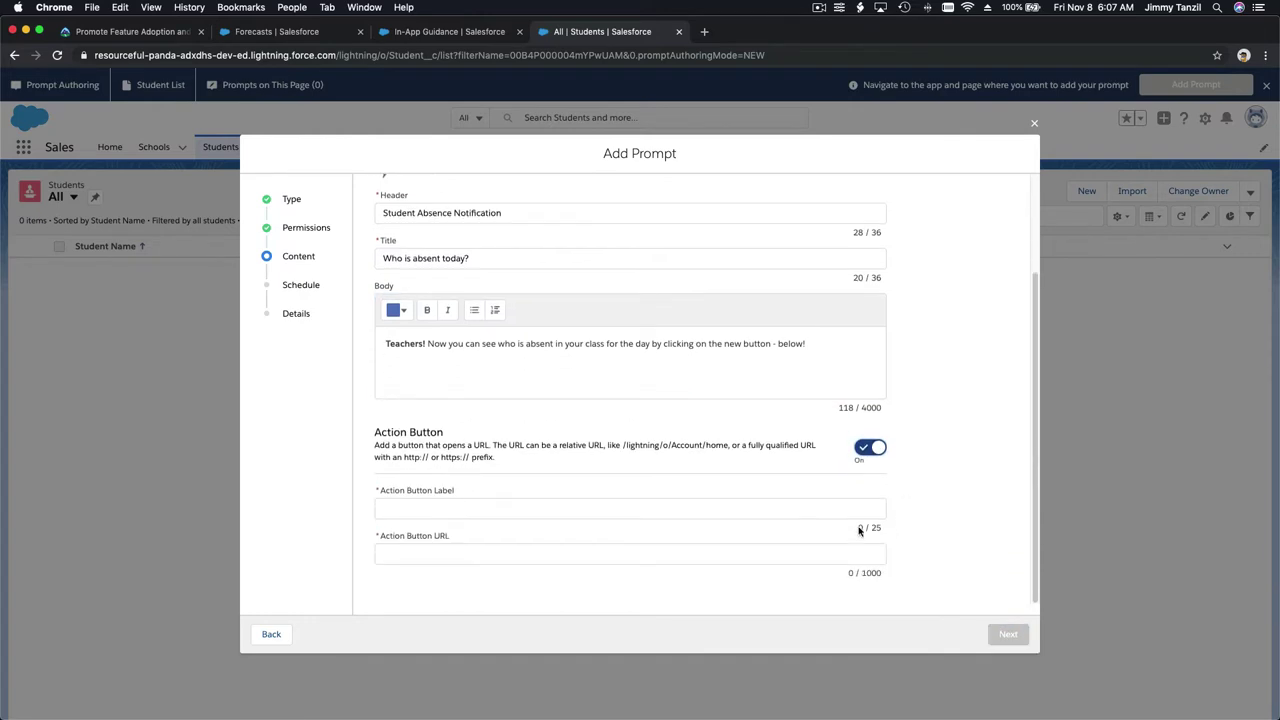
{"action": "left_click", "coordinate": [694, 508]}
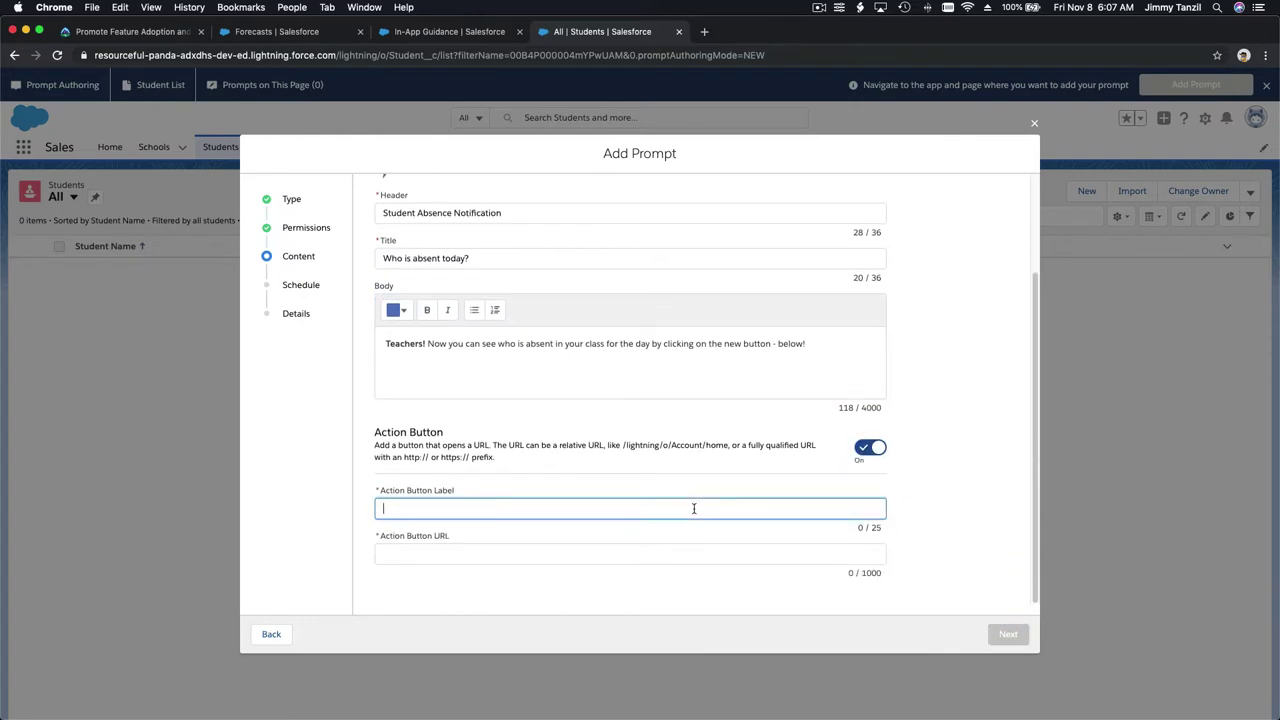
{"action": "type", "text": "A"}
{"action": "type", "text": "Absene"}
{"action": "type", "text": "e List "}
{"action": "type", "text": "For"}
{"action": "key", "text": "BackSpace"}
{"action": "key", "text": "BackSpace"}
{"action": "key", "text": "BackSpace"}
{"action": "type", "text": "for Today"}
{"action": "left_click", "coordinate": [383, 554]}
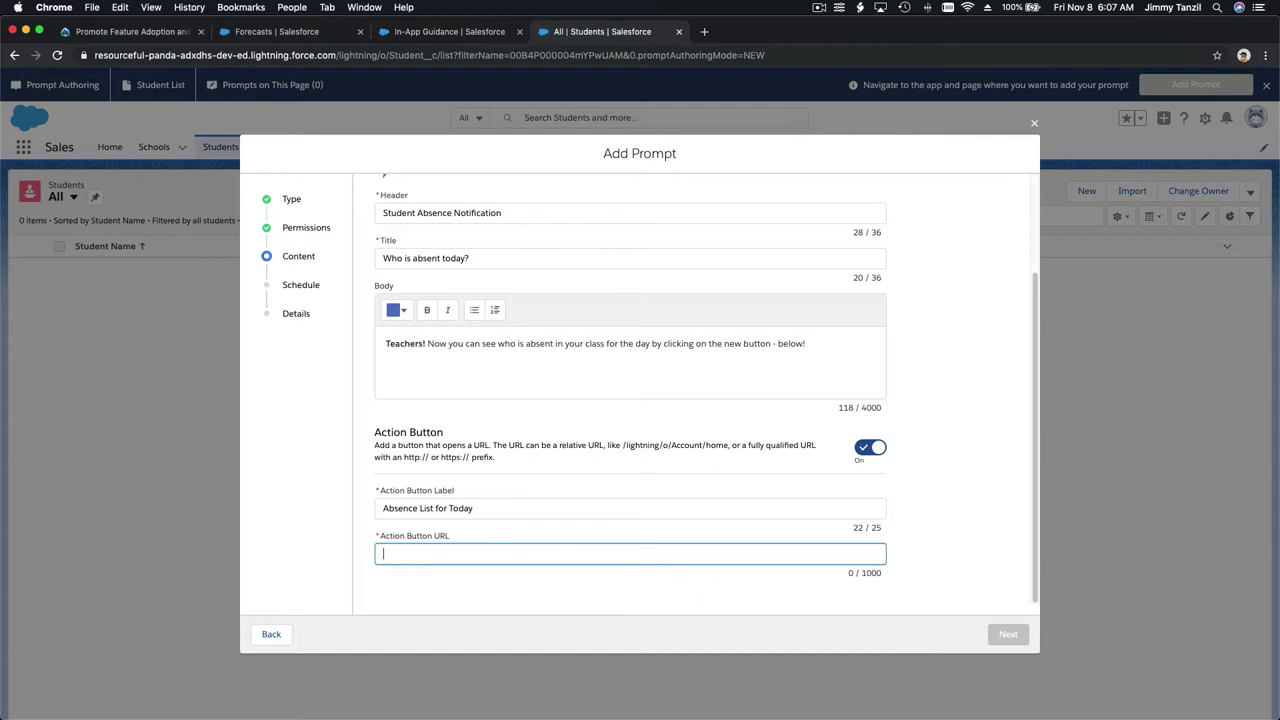
{"action": "type", "text": "https://www.s"}
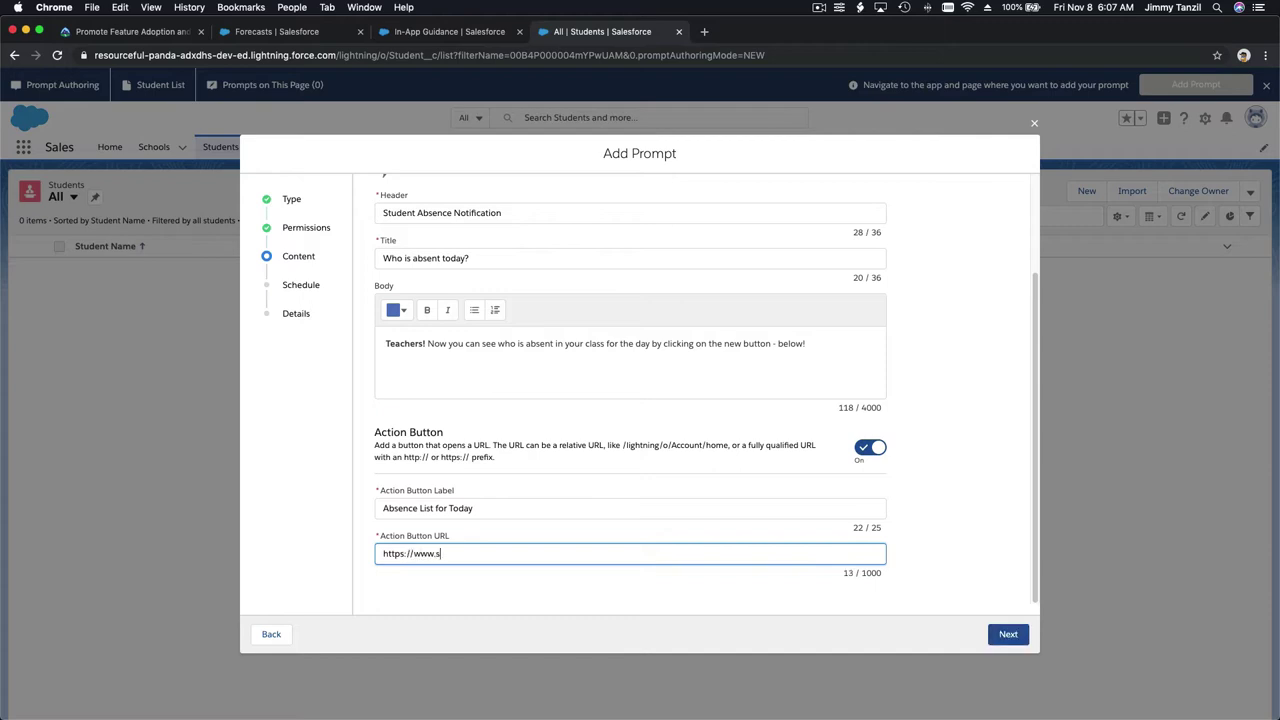
{"action": "type", "text": "alesforce.com"}
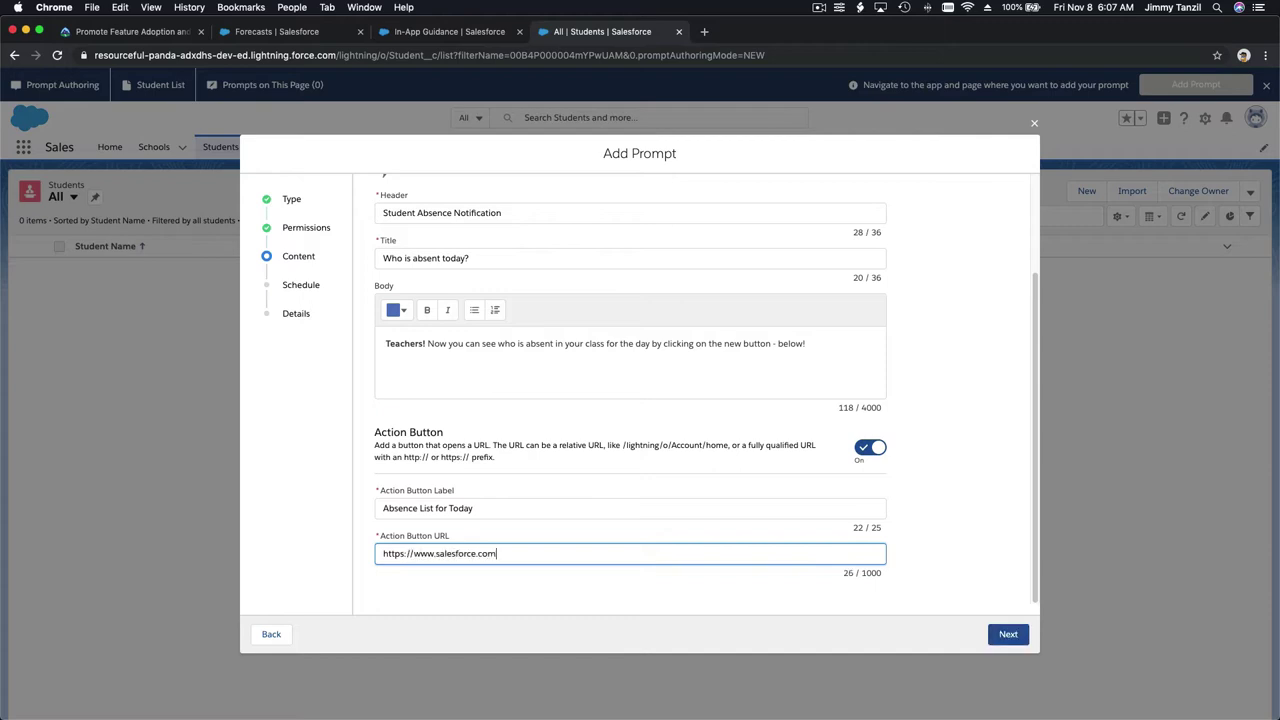
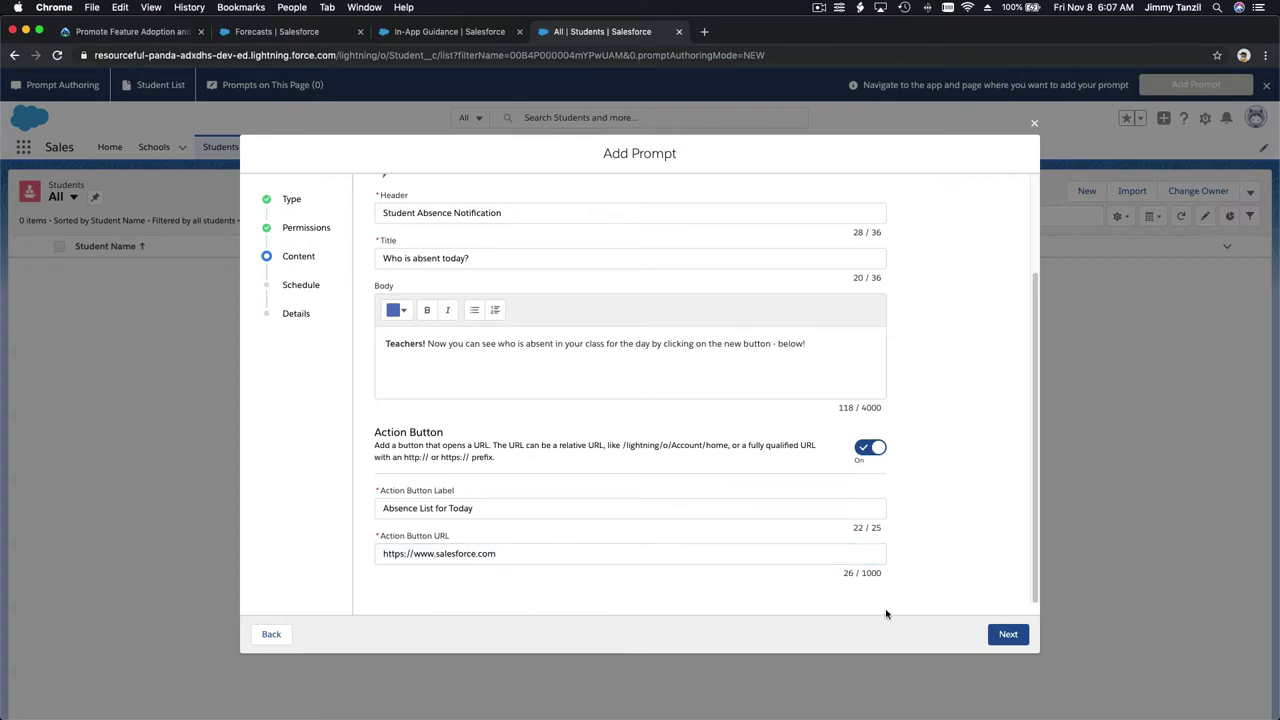
{"action": "left_click", "coordinate": [1002, 632]}
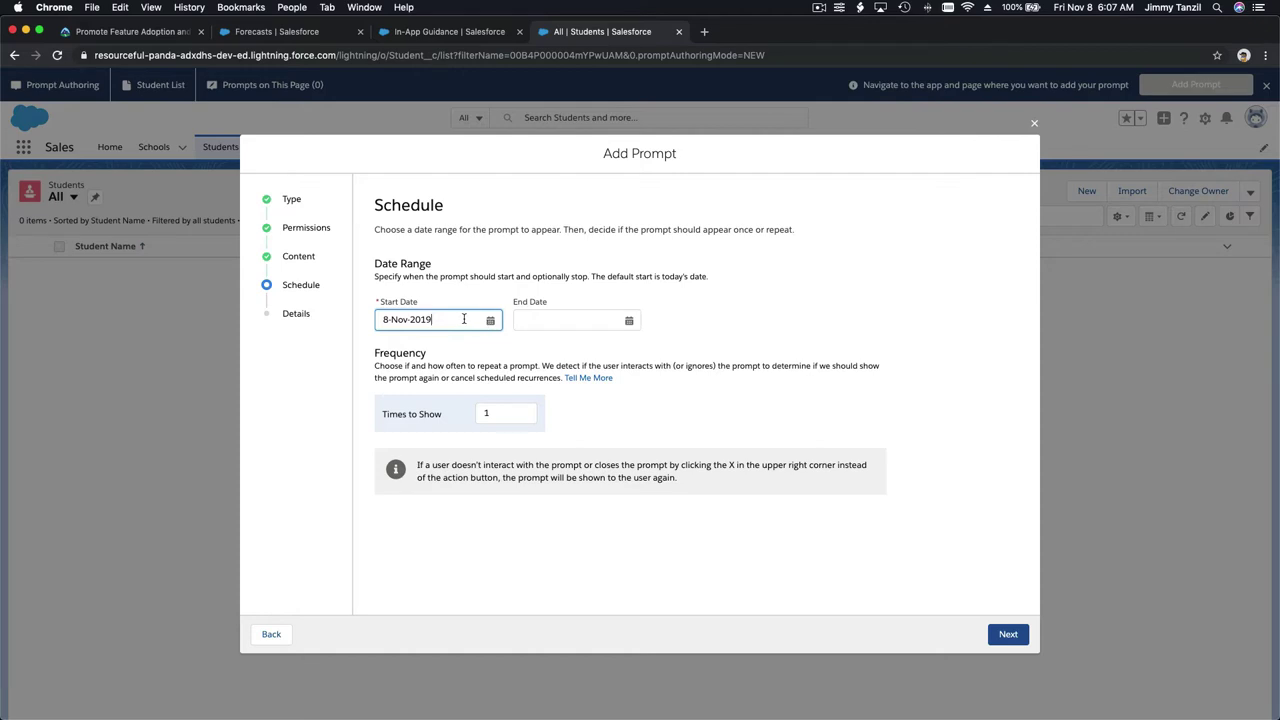
Step: Schedule the prompt to end on 22-Nov-2019 and show 7 times with 2 days in between, and continue to its details
{"action": "left_click", "coordinate": [589, 319]}
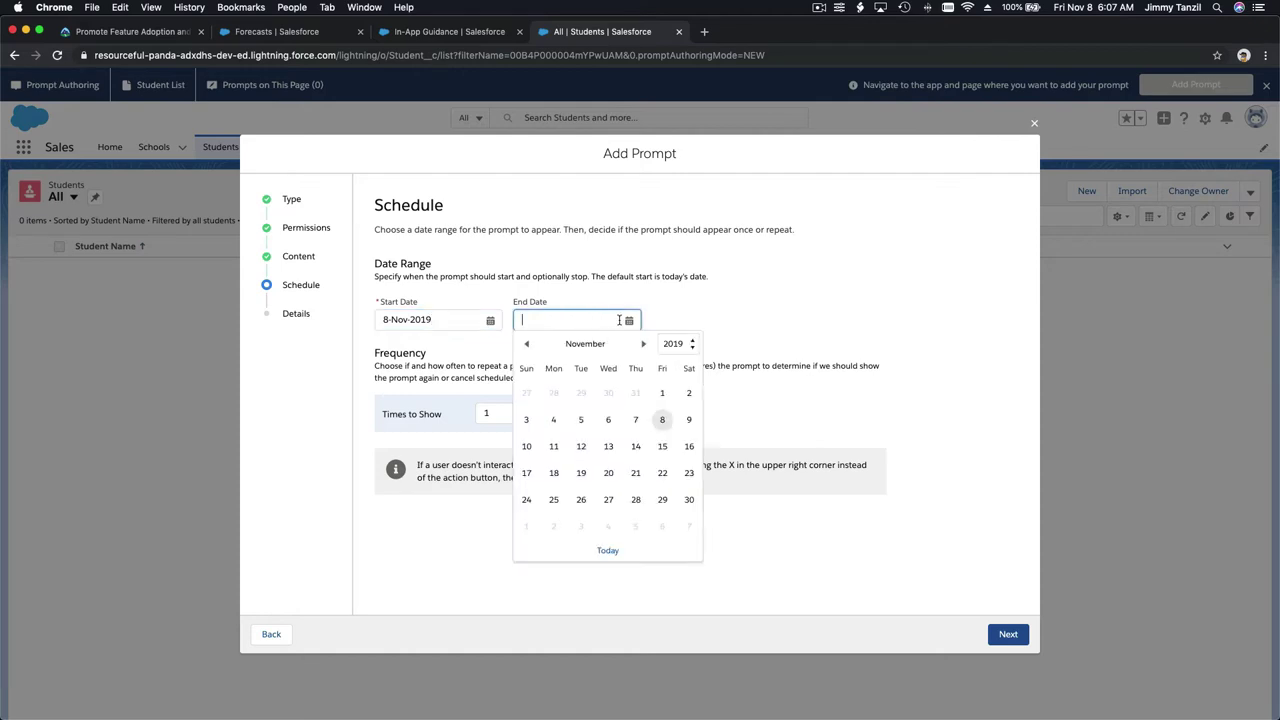
{"action": "left_click", "coordinate": [663, 474]}
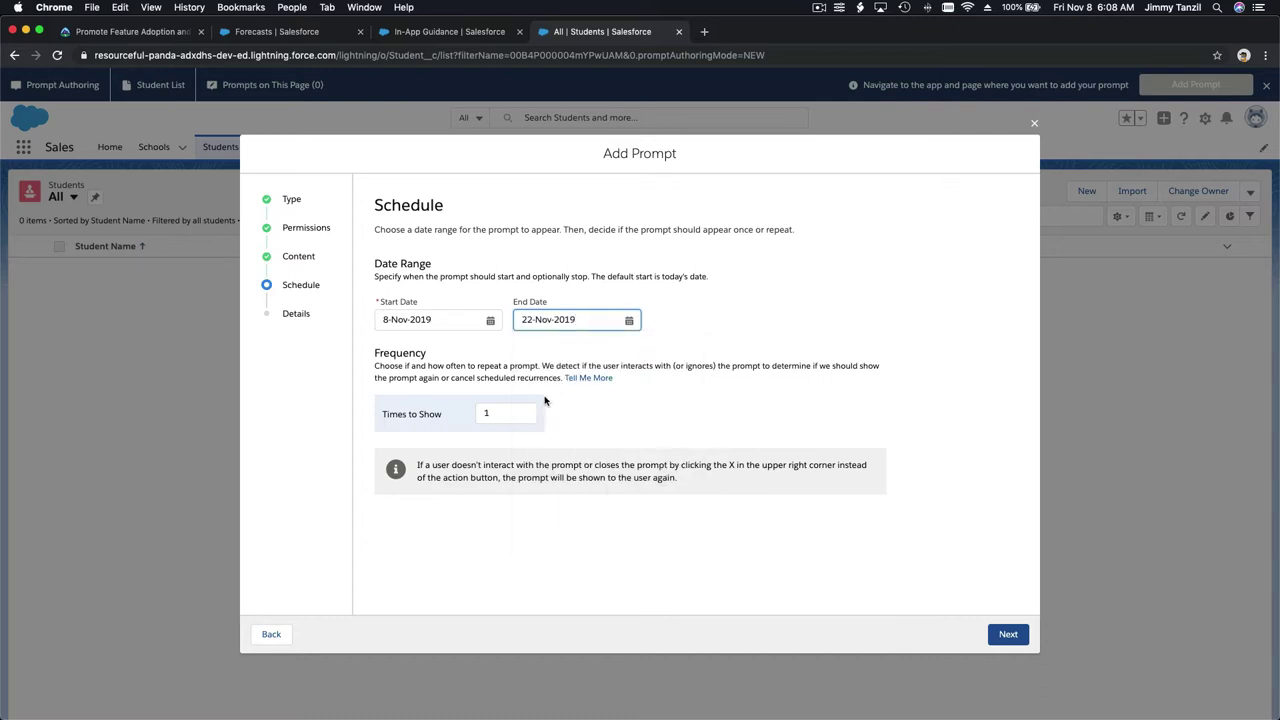
{"action": "left_click", "coordinate": [505, 416]}
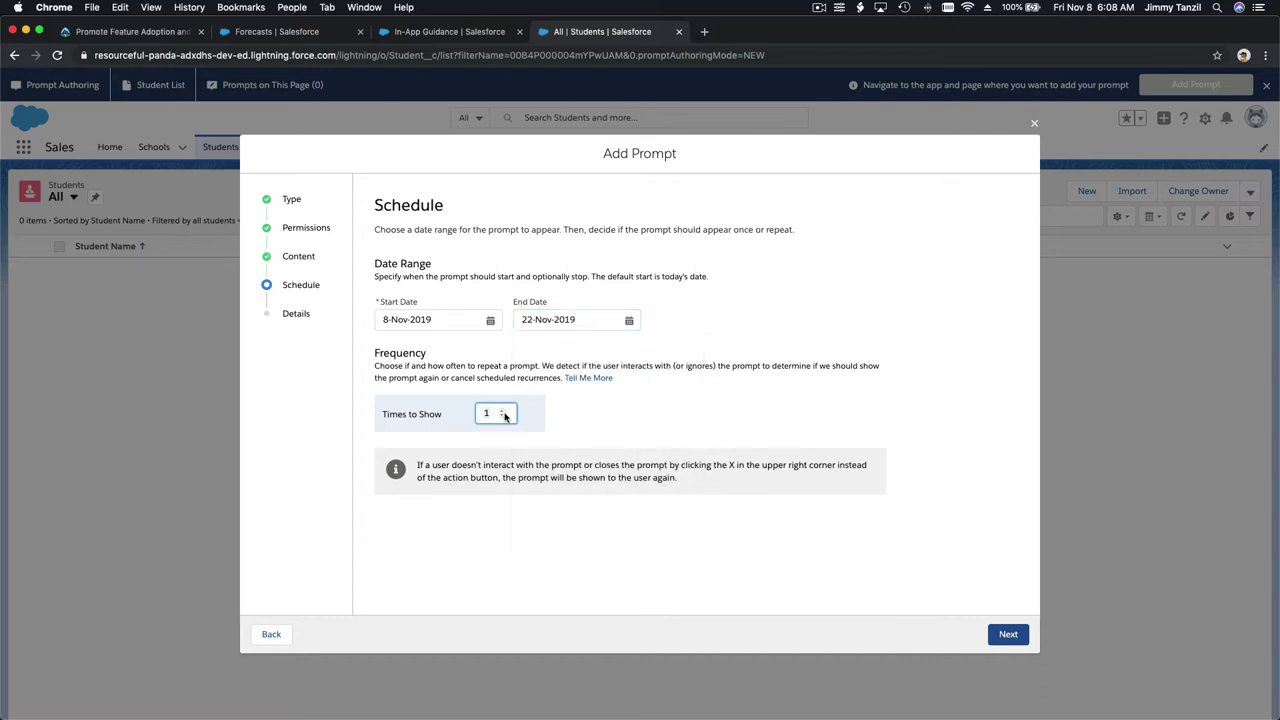
{"action": "key", "text": "BackSpace"}
{"action": "type", "text": "7"}
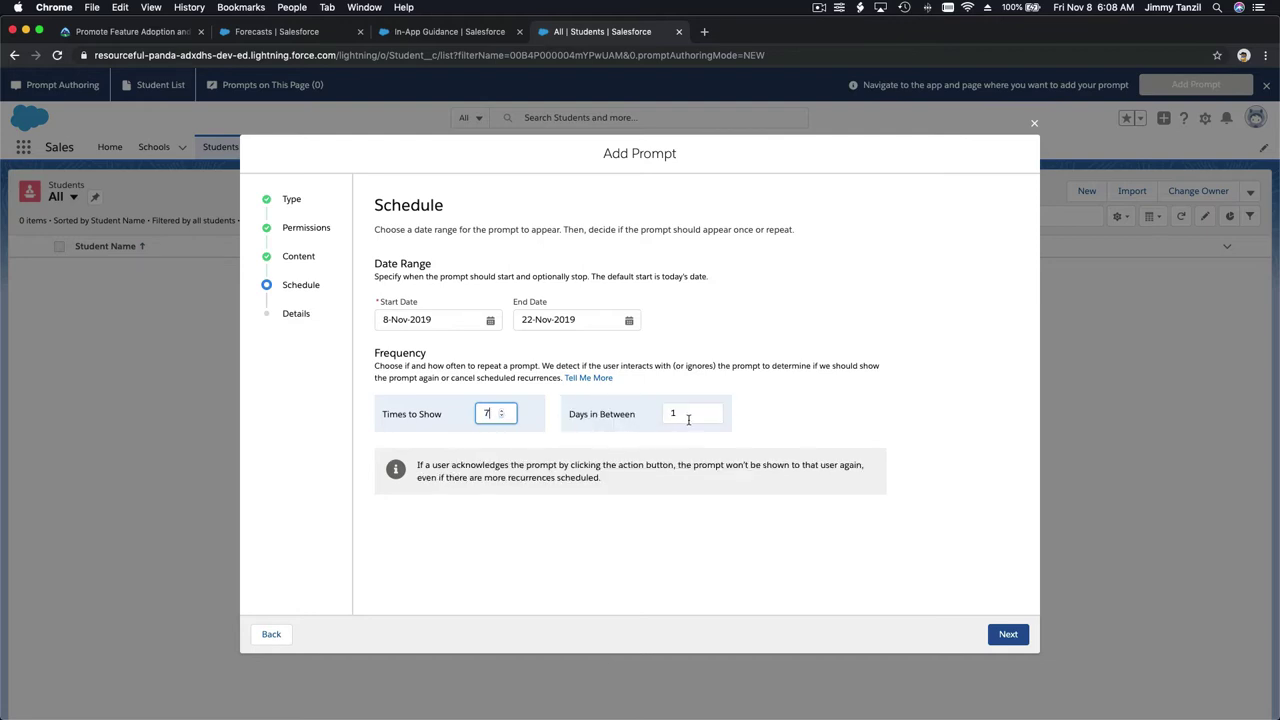
{"action": "left_click", "coordinate": [688, 419]}
{"action": "type", "text": "0"}
{"action": "key", "text": "BackSpace"}
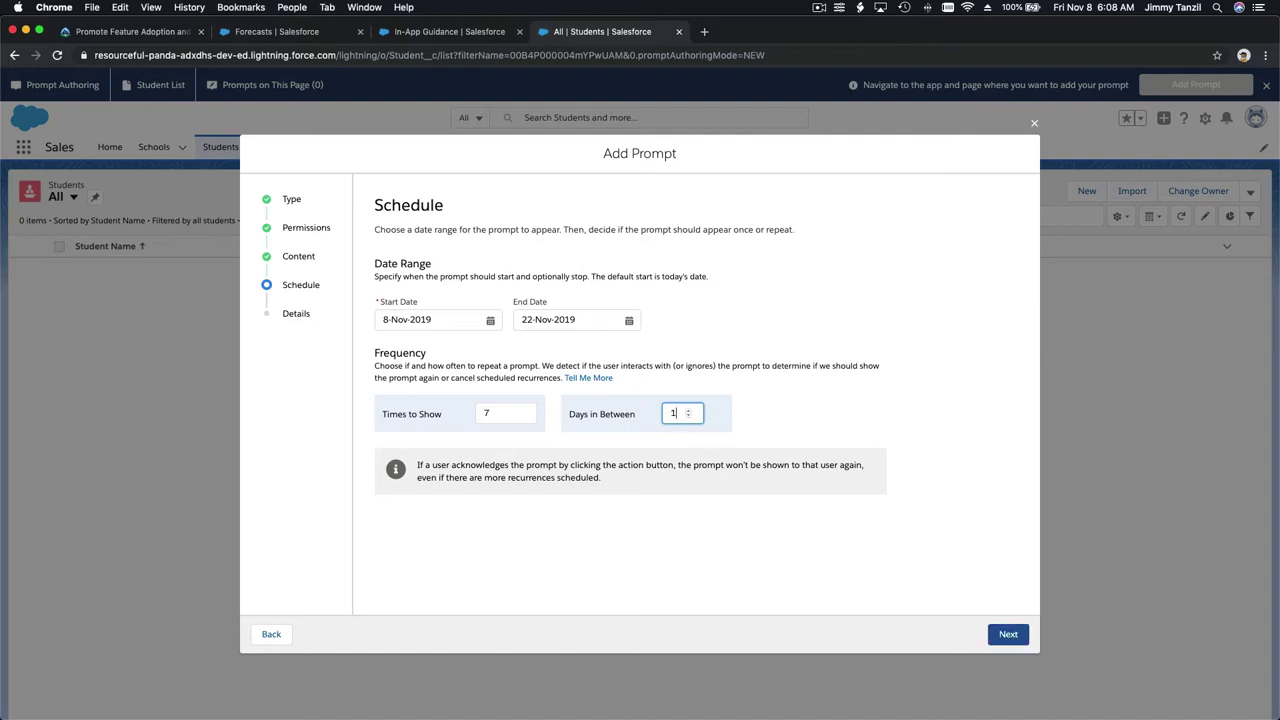
{"action": "left_click", "coordinate": [688, 409]}
{"action": "left_click", "coordinate": [768, 404]}
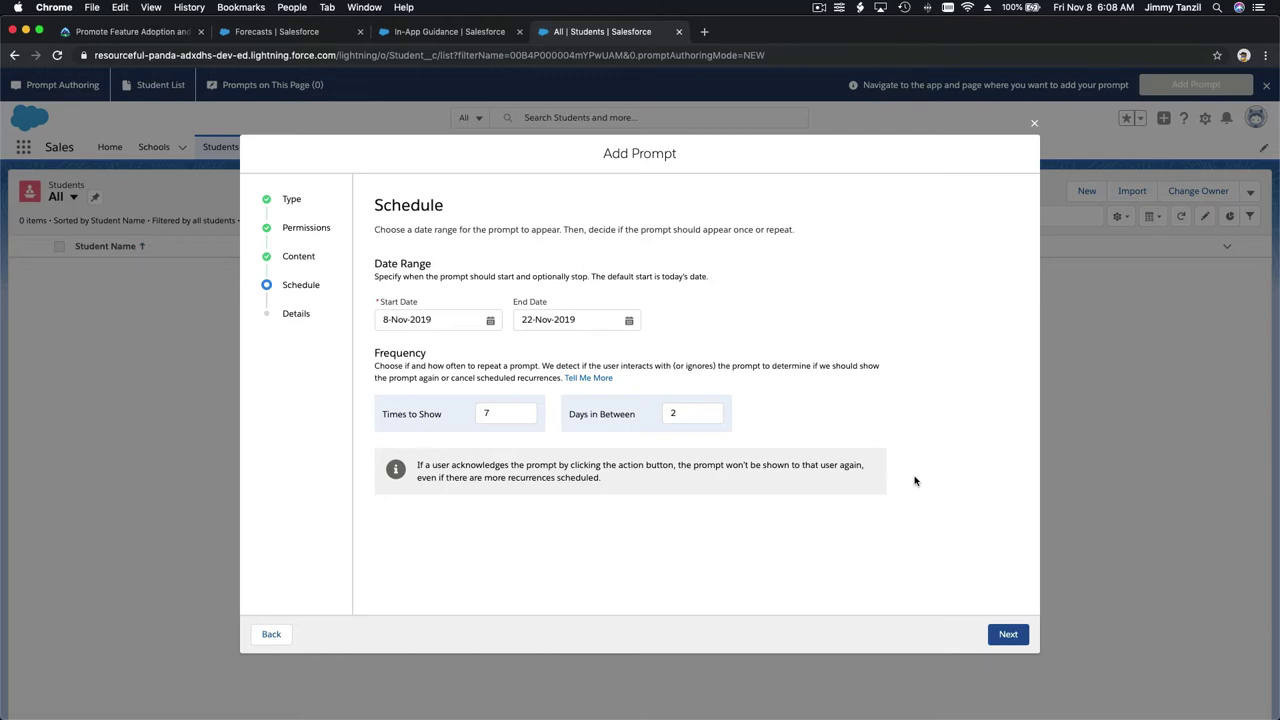
{"action": "left_click", "coordinate": [1008, 634]}
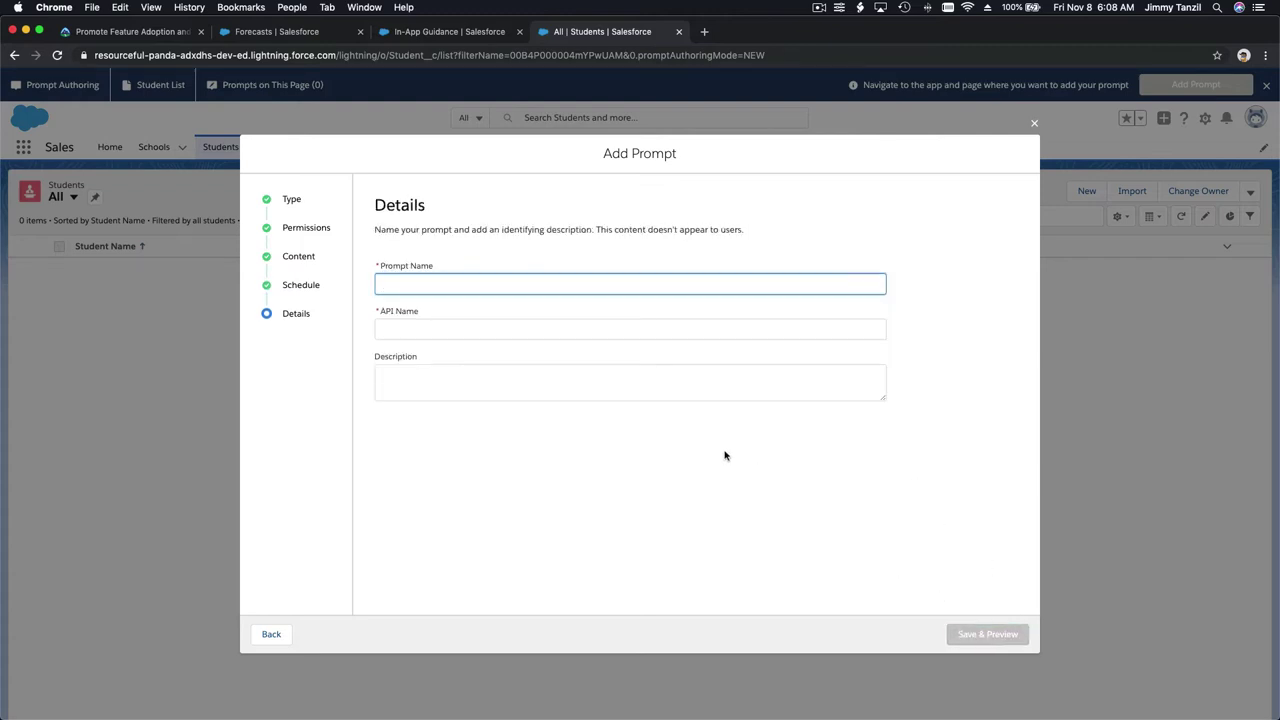
Step: Name the prompt "Student Absent Report for Teacher" and let its API name fill in from that
{"action": "type", "text": "Student Absent Report for Teacher"}
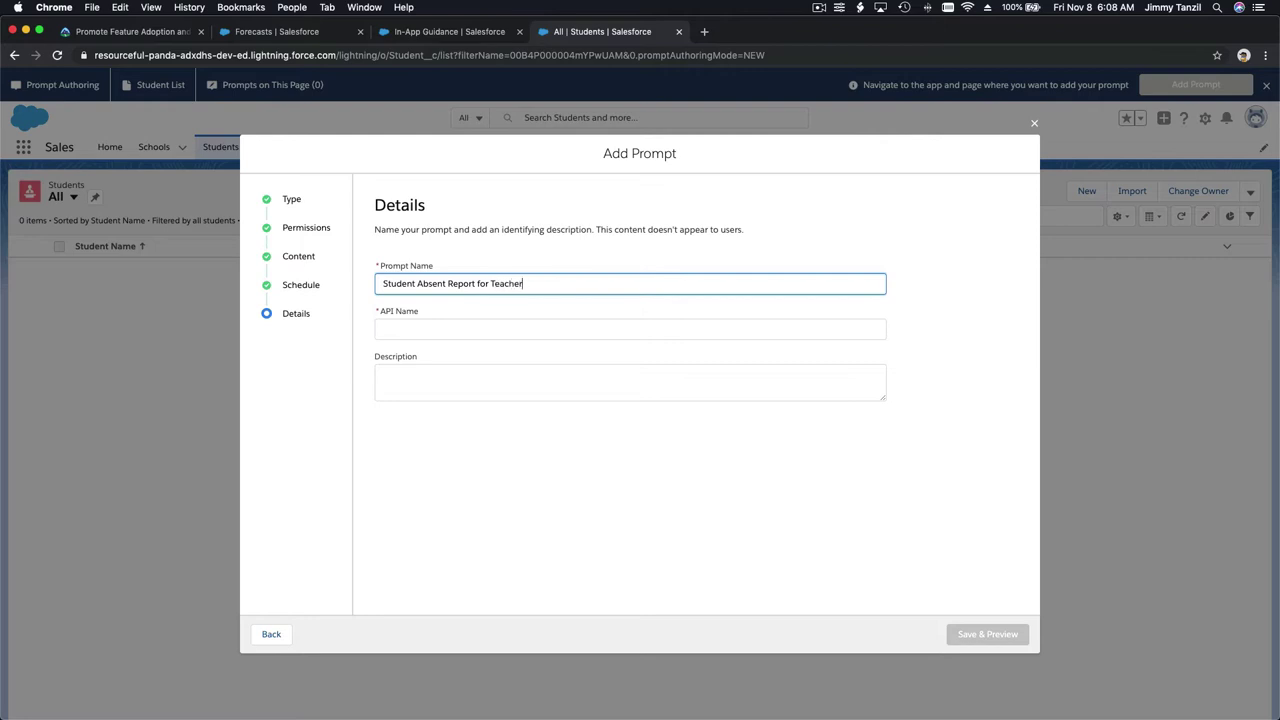
{"action": "key", "text": "Tab"}
{"action": "key", "text": "Tab"}
Step: Describe the prompt as "Showing who are absent for the teacher's classes for the day." and save it with a preview
{"action": "type", "text": "Show"}
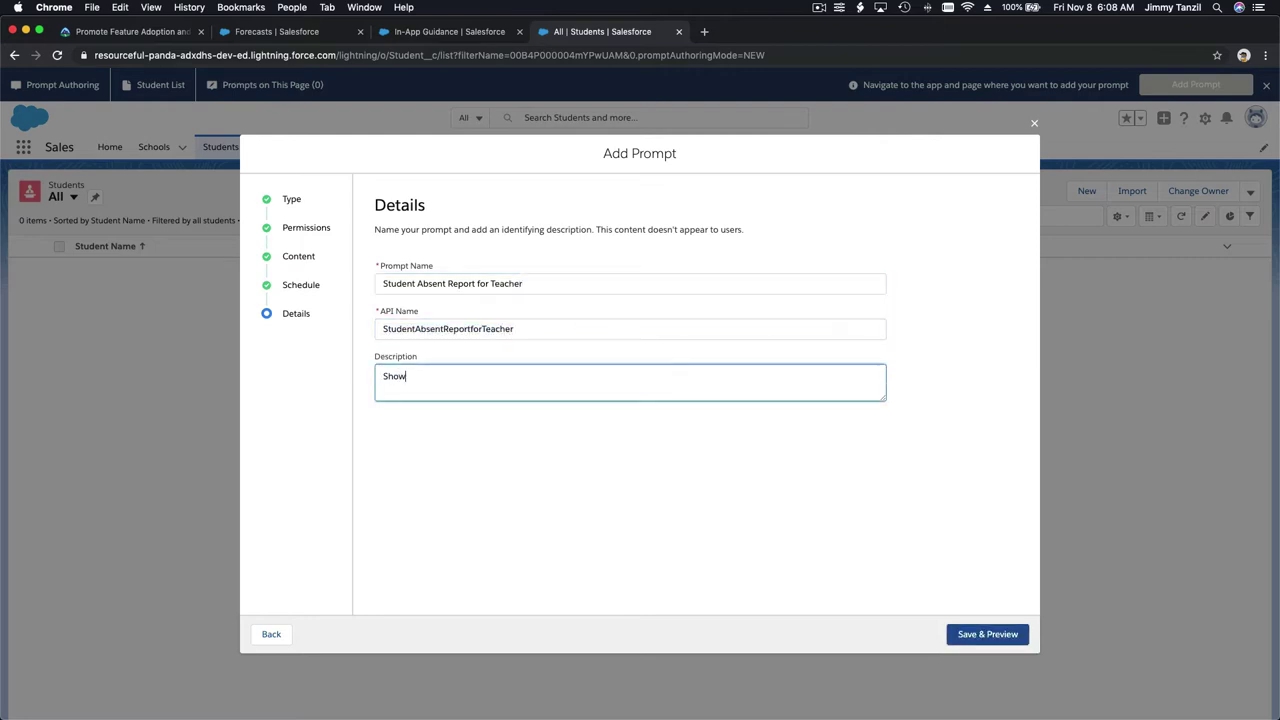
{"action": "type", "text": "ing who are abswnt"}
{"action": "key", "text": "BackSpace"}
{"action": "key", "text": "BackSpace"}
{"action": "type", "text": "ent for the teacher's classes for t"}
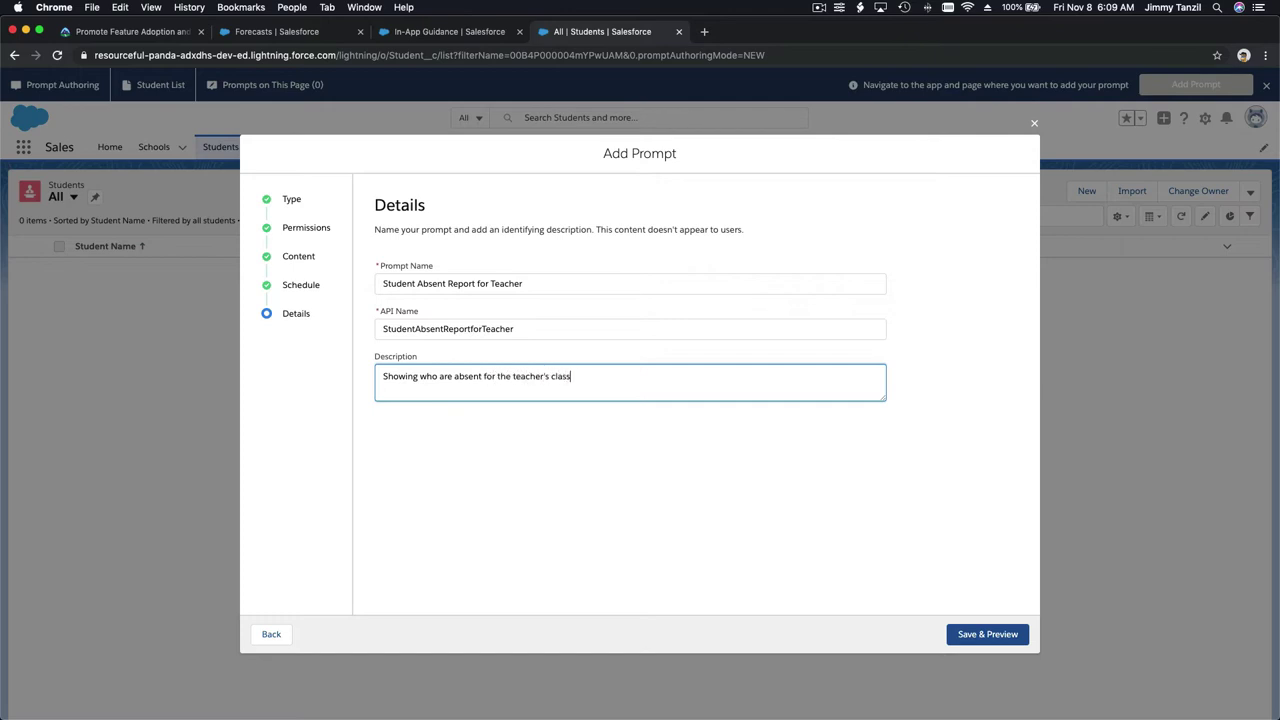
{"action": "type", "text": "he day."}
{"action": "left_click", "coordinate": [988, 634]}
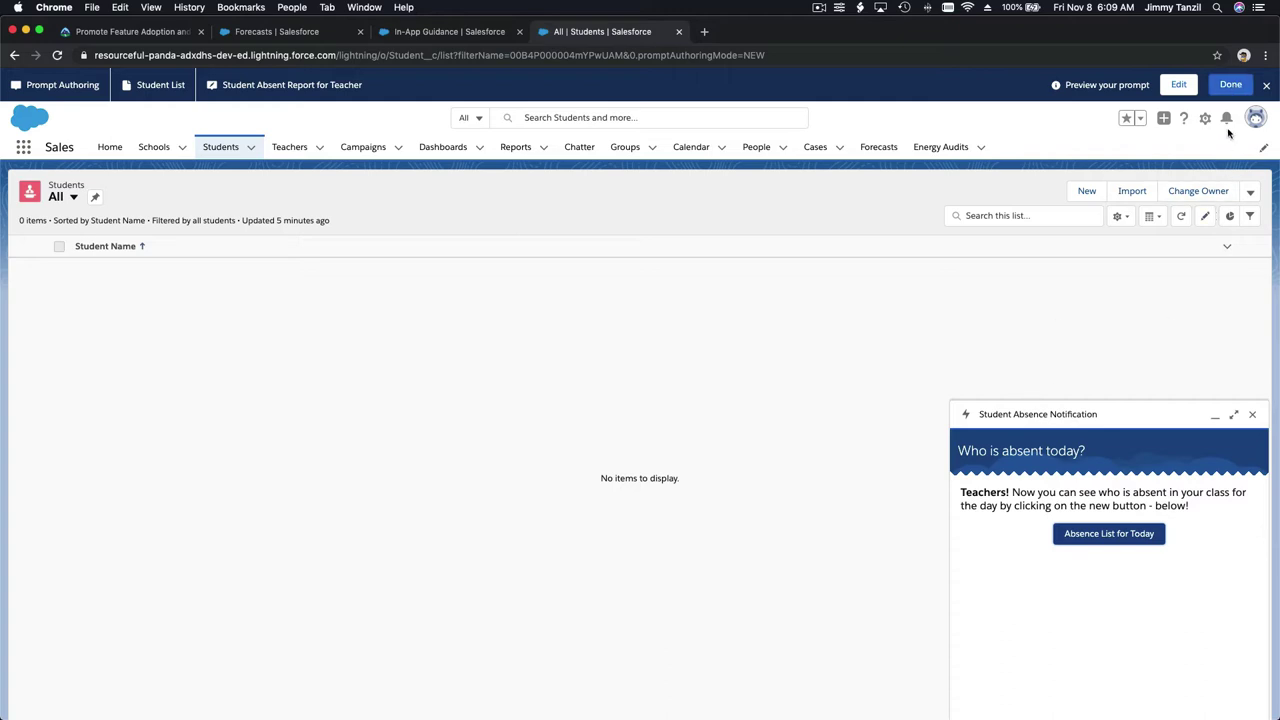
Step: Finish the docked prompt's preview and close the prompt authoring bar
{"action": "left_click", "coordinate": [1236, 94]}
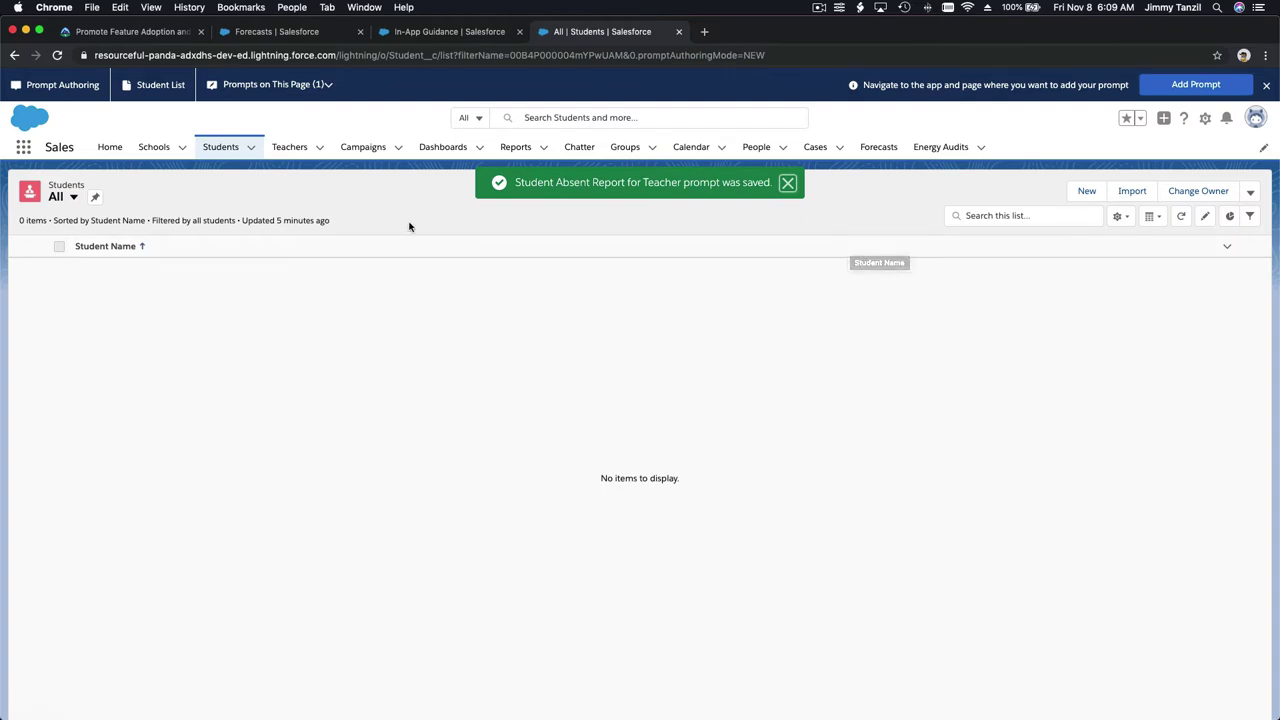
{"action": "left_click", "coordinate": [1267, 87]}
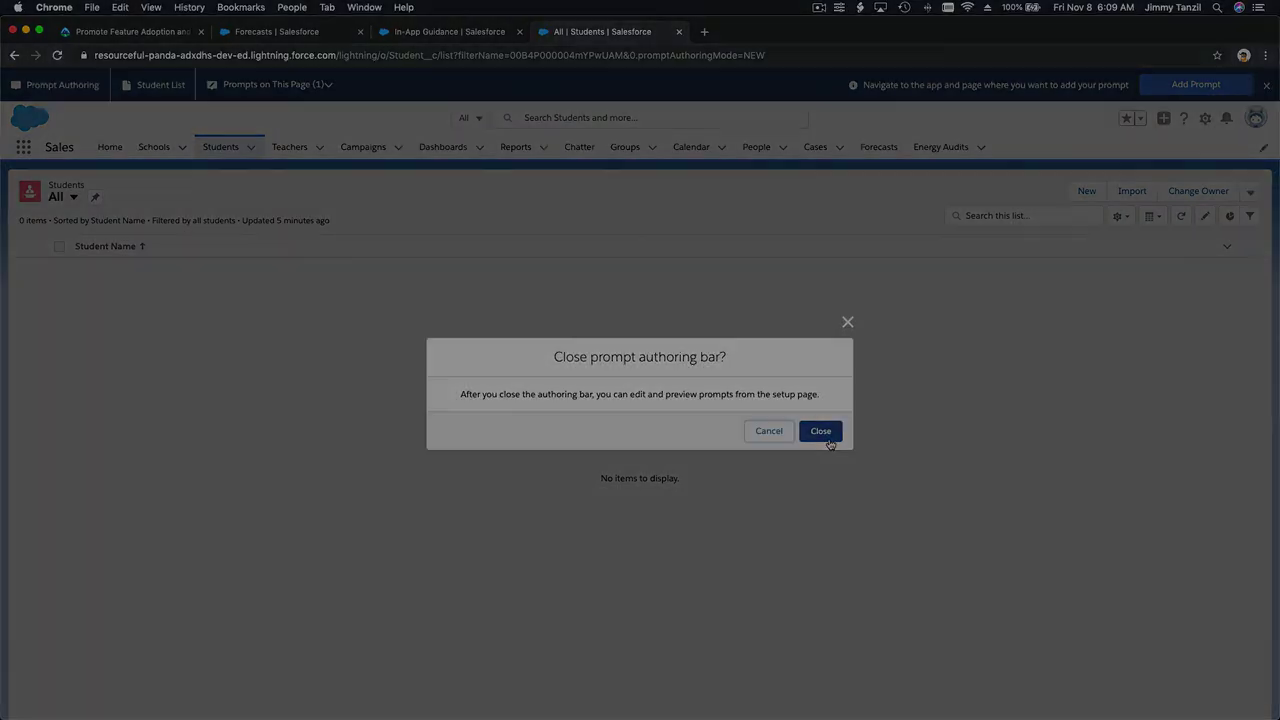
{"action": "left_click", "coordinate": [822, 430]}
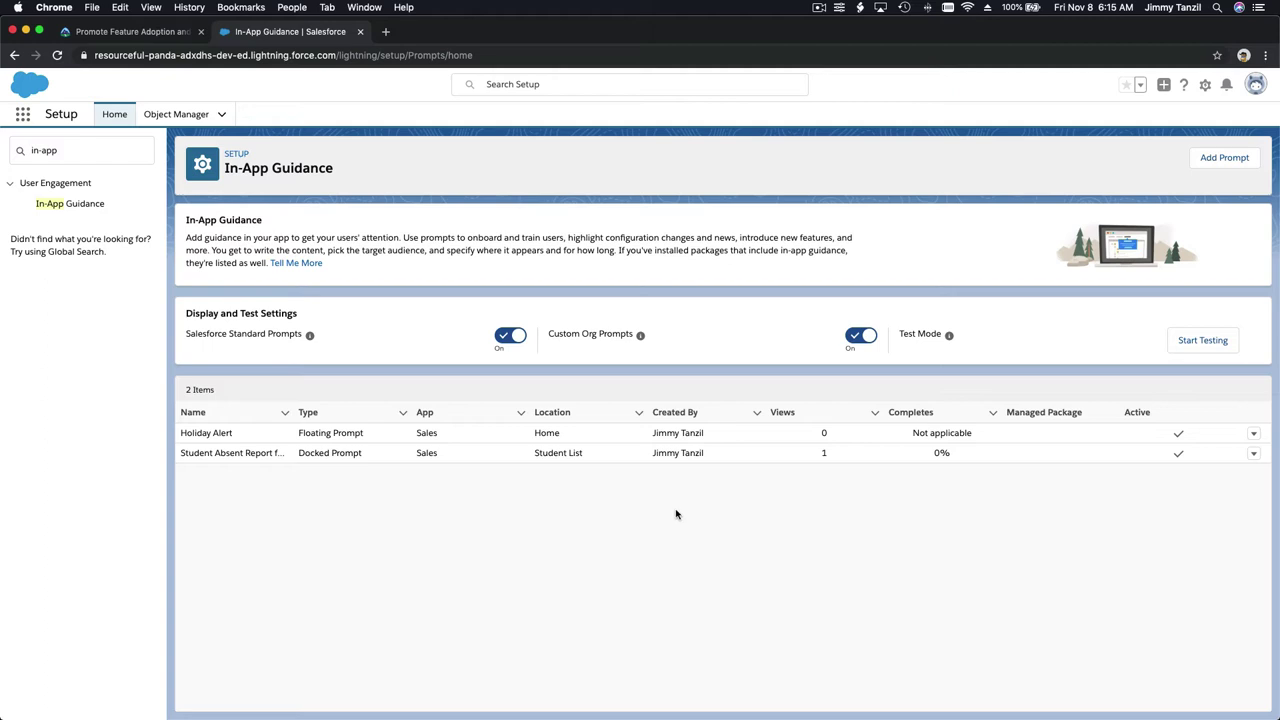
Step: Start testing the prompts from In-App Guidance setup and acknowledge the Holiday Alert on Sales Home
{"action": "left_click", "coordinate": [1202, 341]}
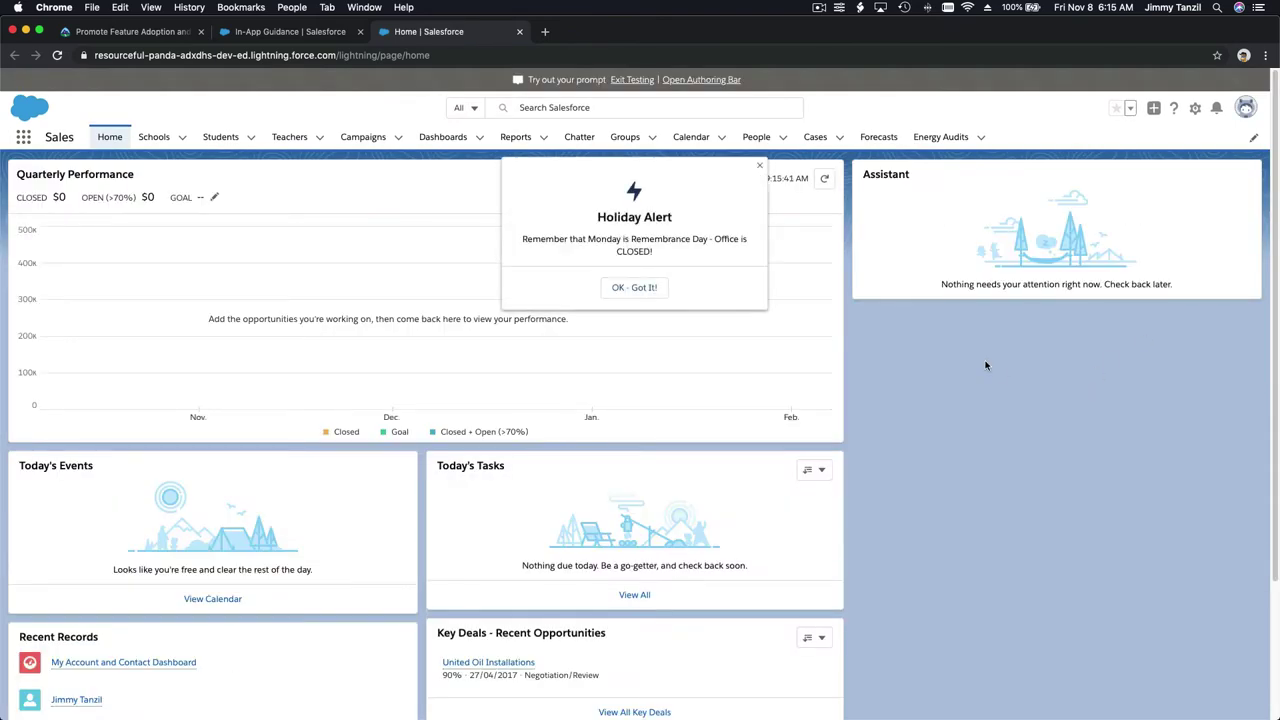
{"action": "left_click", "coordinate": [634, 288]}
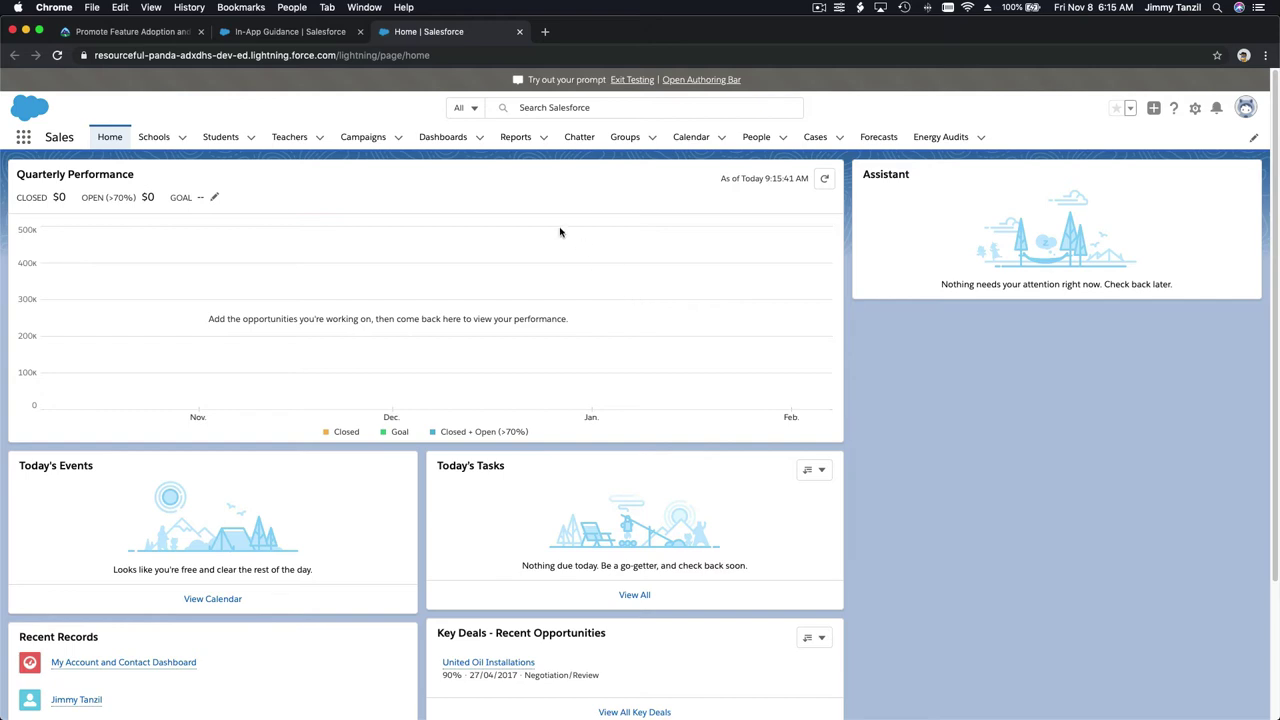
Step: Show the docked prompt on Students and check it across Home, Forecasts, Cases, Dashboards and My Account and Contact Dashboard
{"action": "left_click", "coordinate": [212, 142]}
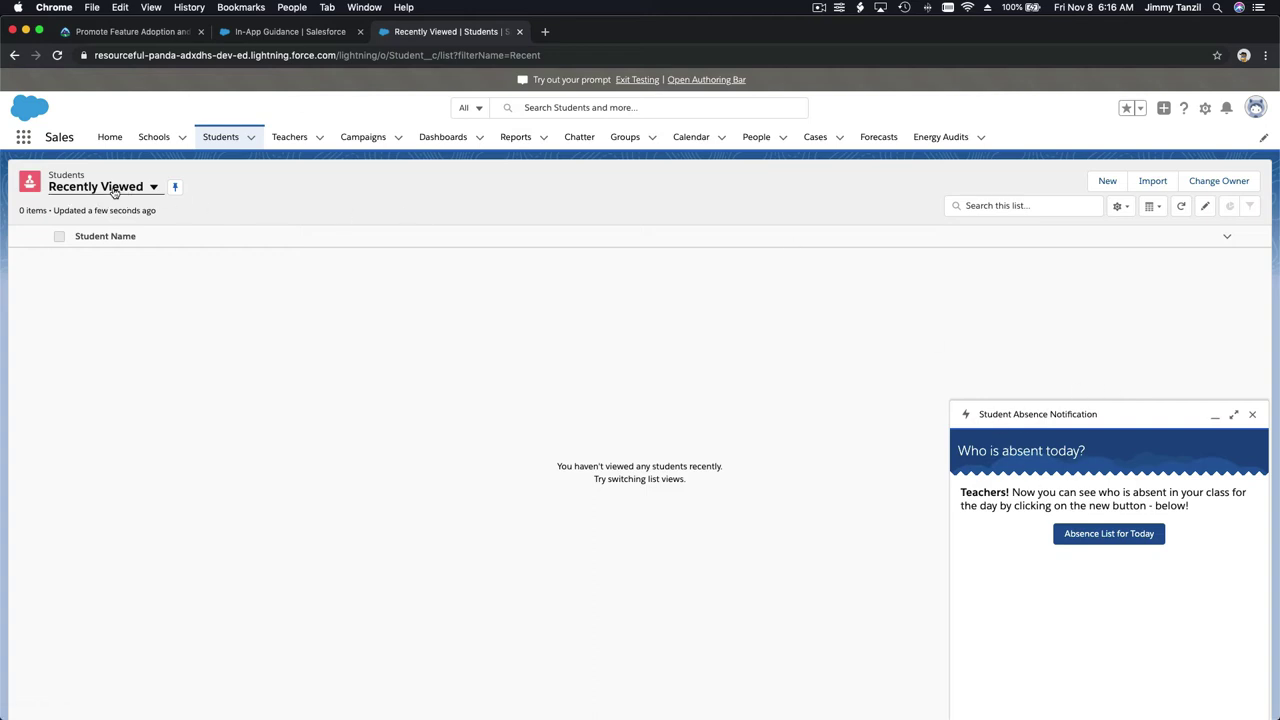
{"action": "left_click", "coordinate": [111, 137]}
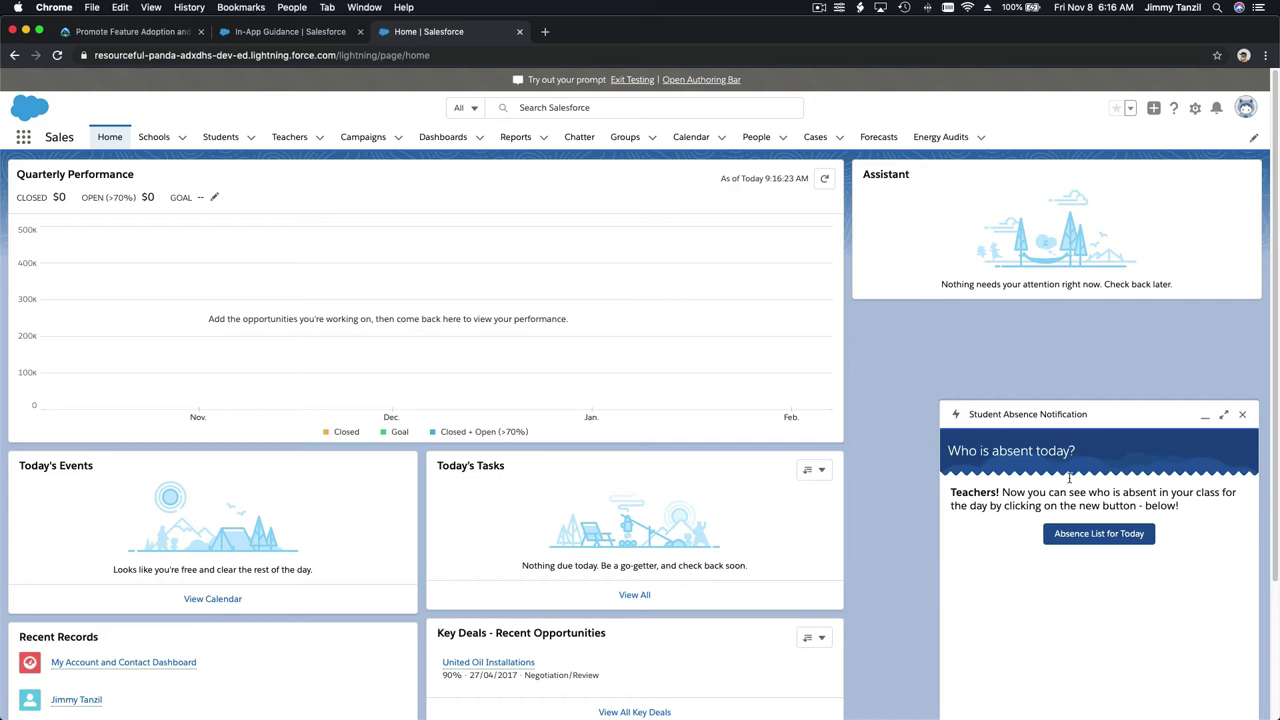
{"action": "left_click", "coordinate": [875, 142]}
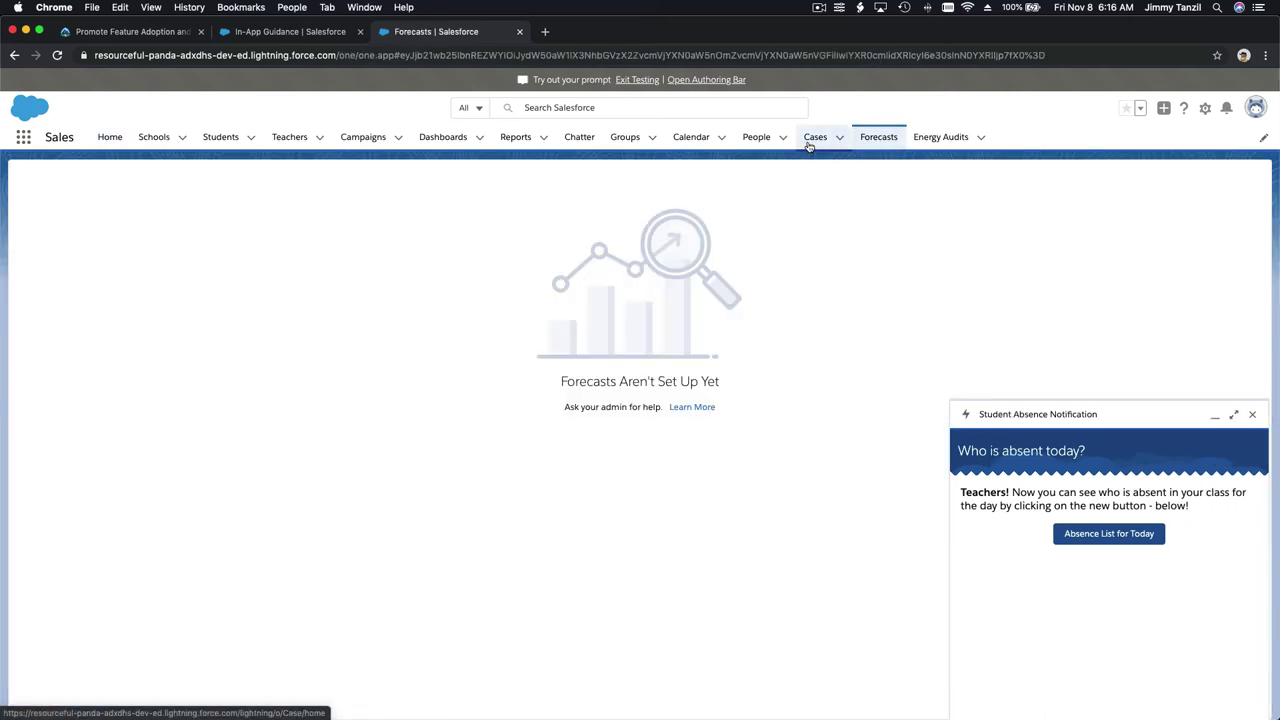
{"action": "left_click", "coordinate": [812, 140]}
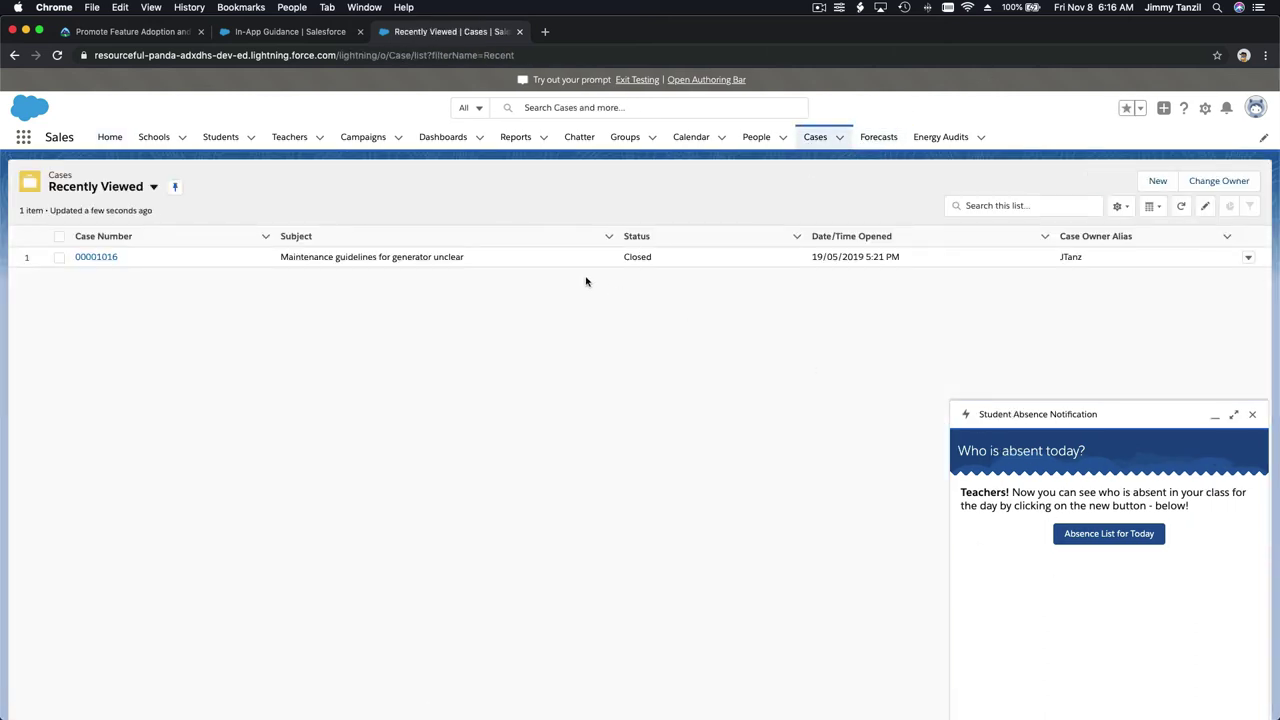
{"action": "left_click", "coordinate": [444, 140]}
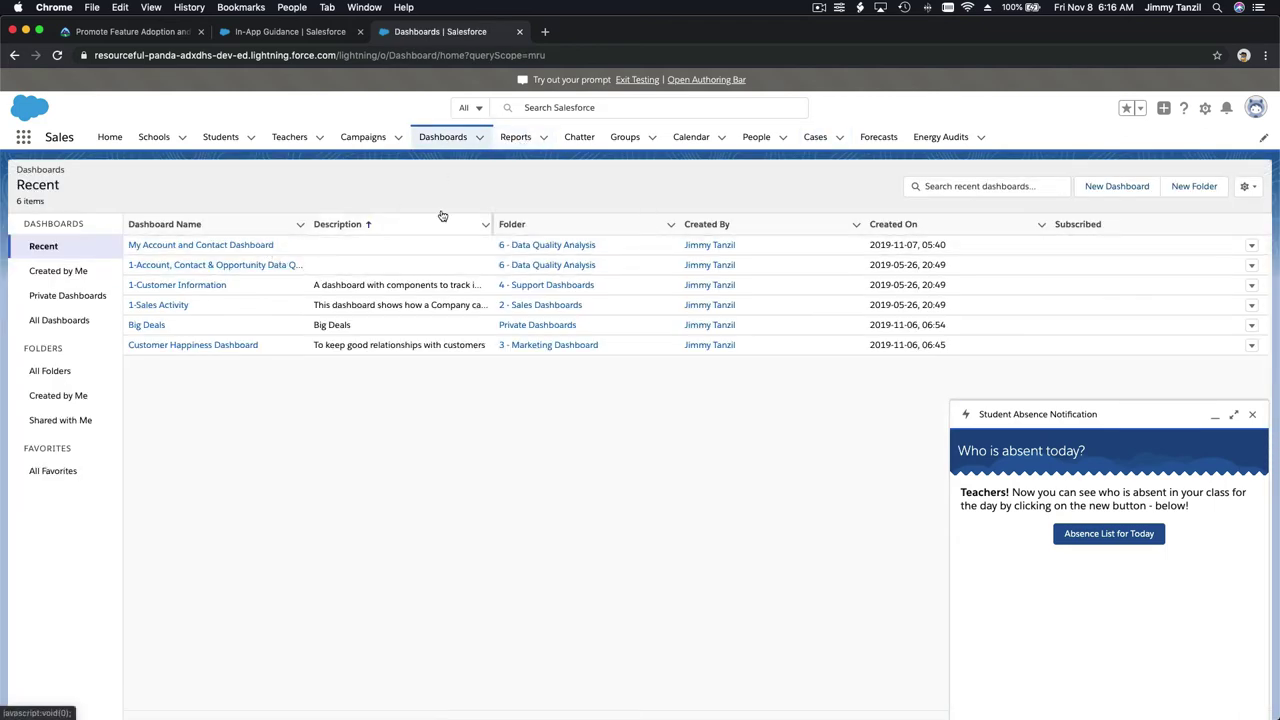
{"action": "left_click", "coordinate": [163, 246]}
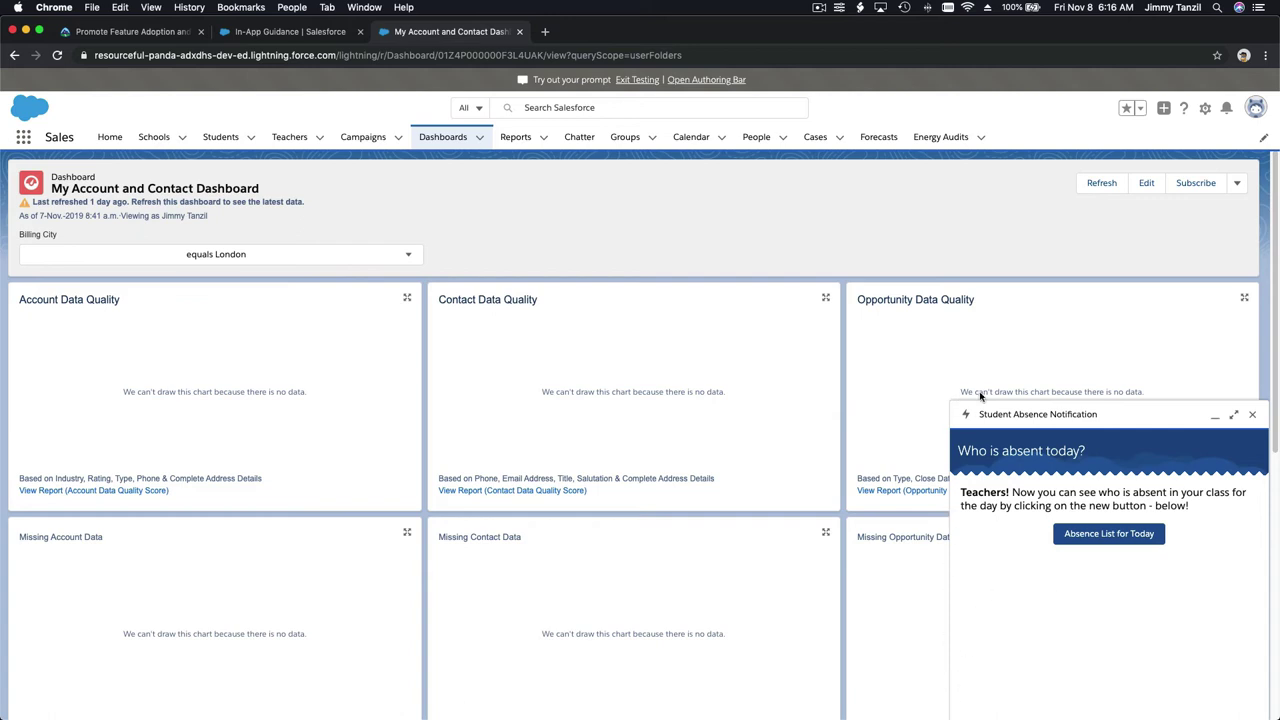
Step: Dismiss the Student Absence Notification without using its action button and exit prompt testing
{"action": "left_click", "coordinate": [1252, 417]}
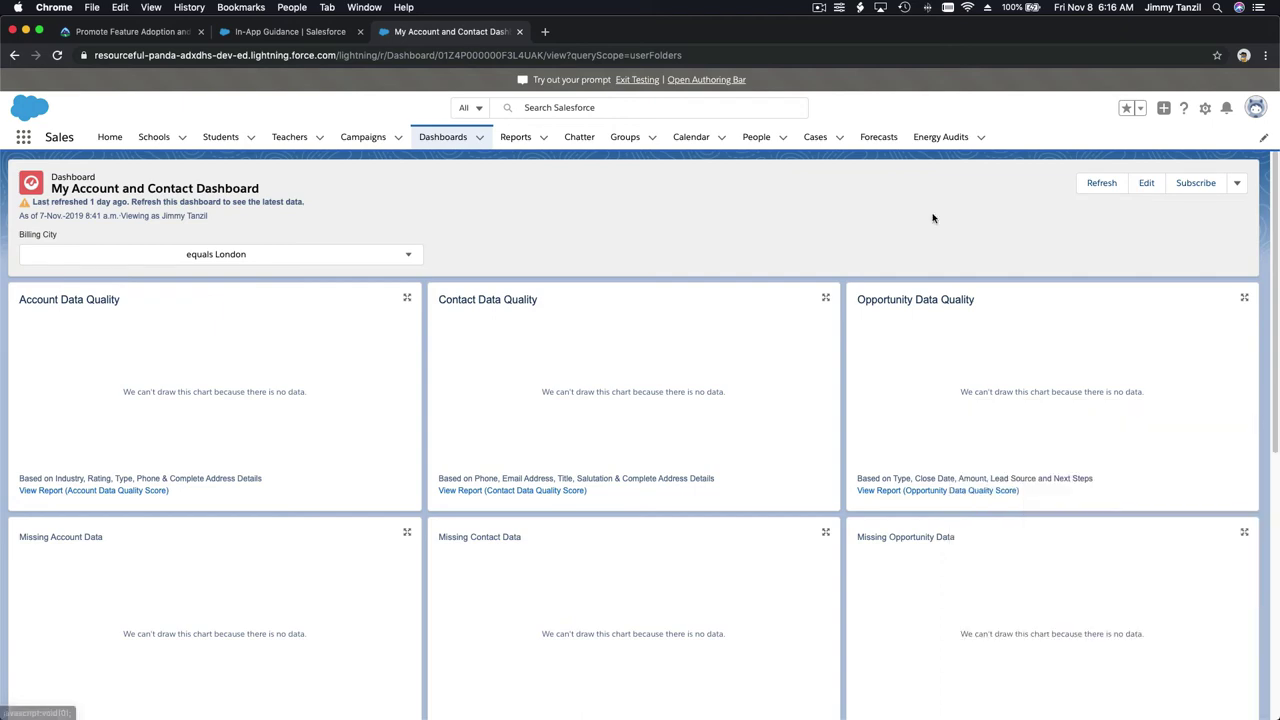
{"action": "left_click", "coordinate": [642, 80]}
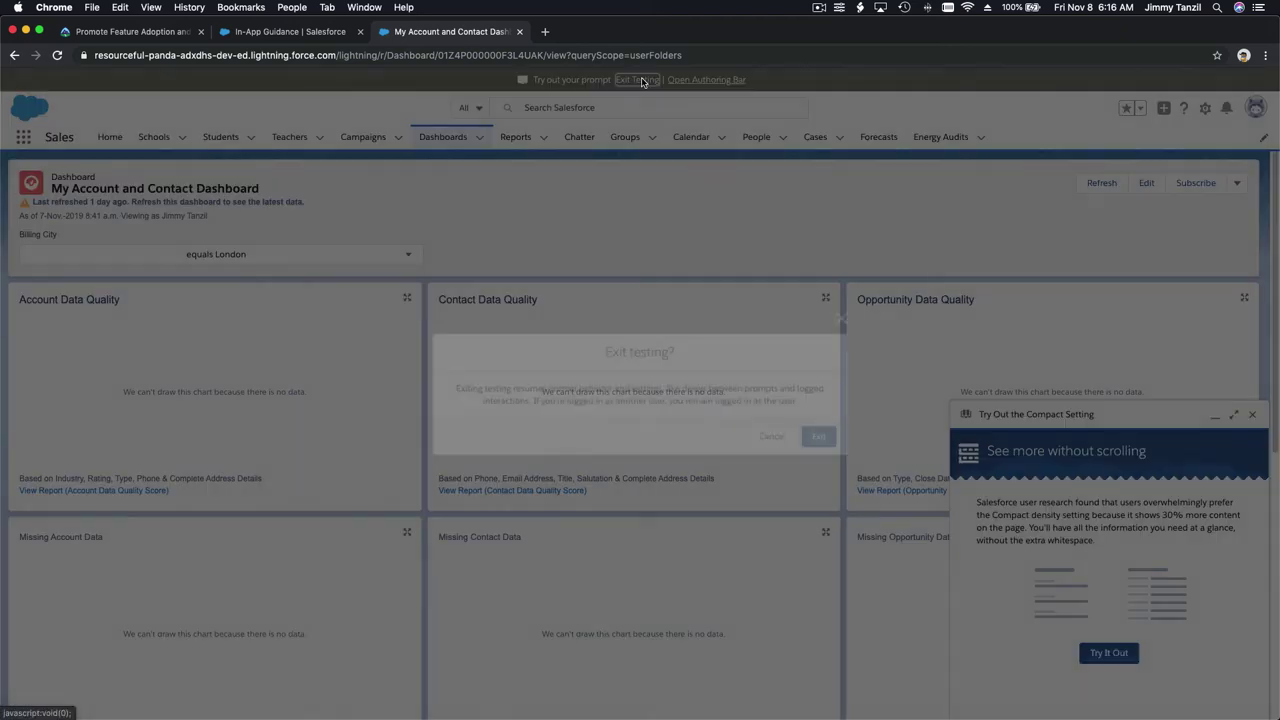